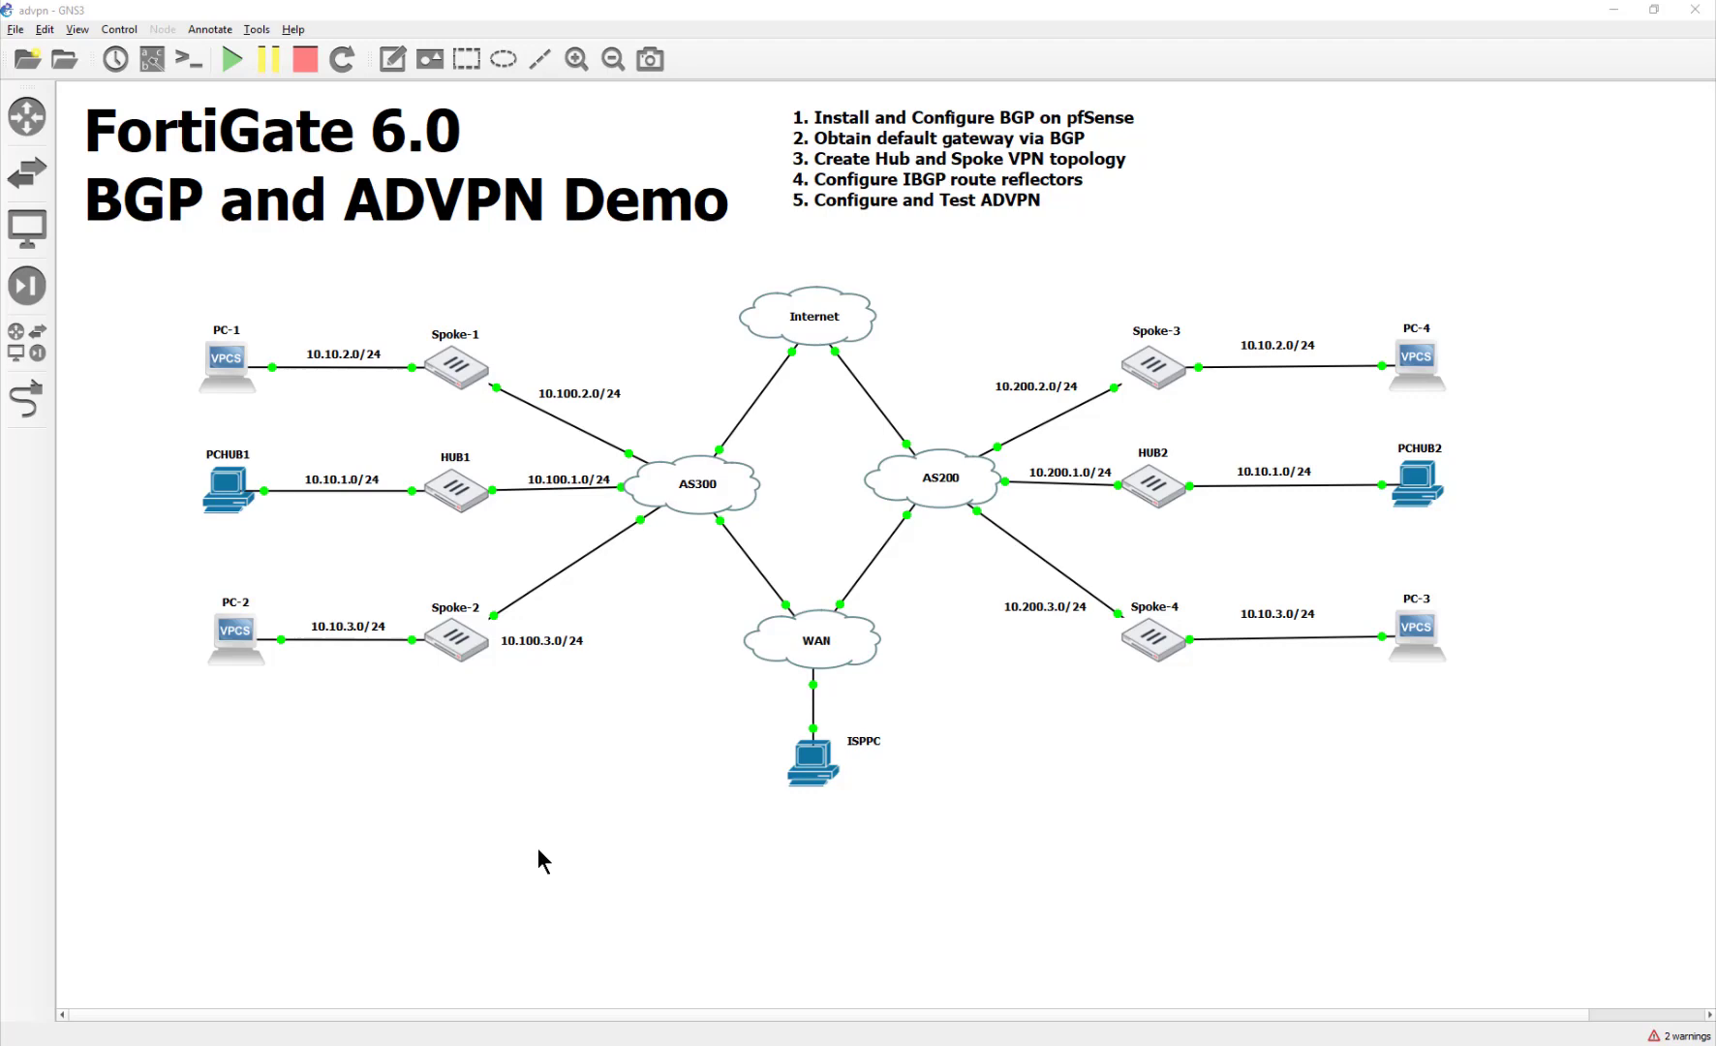
Step: Nudge the 'FortiGate 6.0 BGP and ADVPN Demo' title about 30 px up and left
left_click_drag(586, 217, 557, 195)
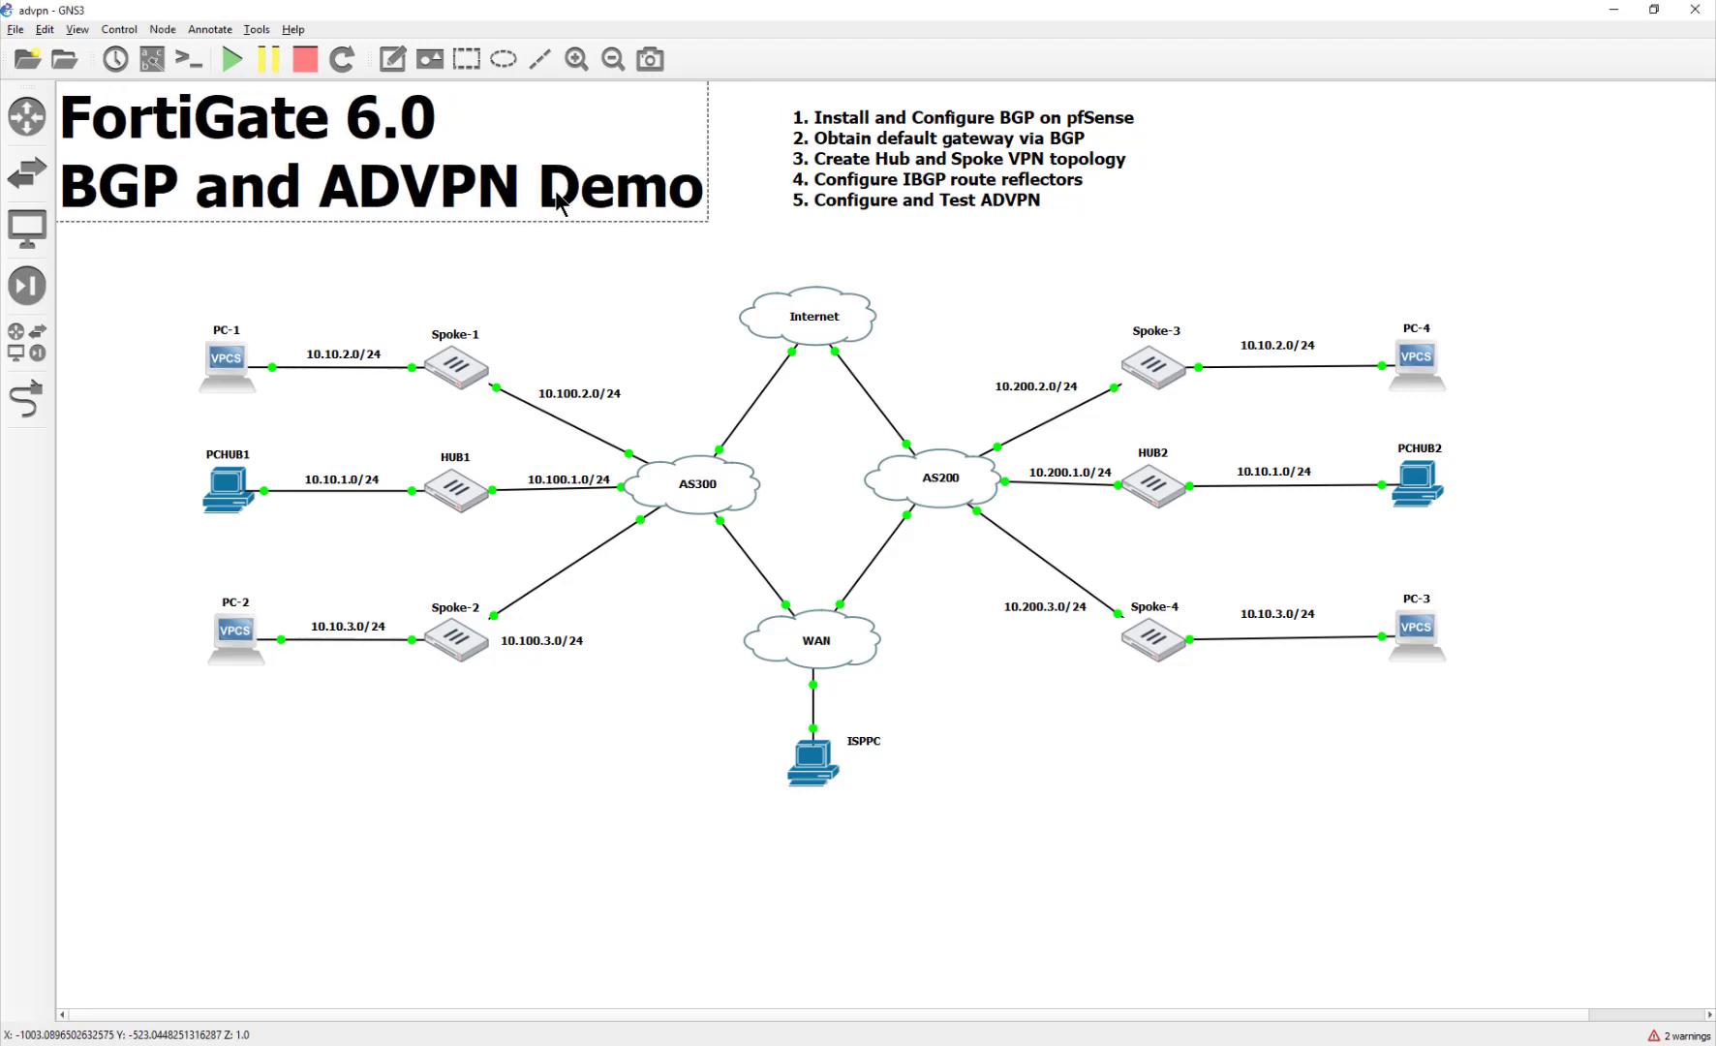
Step: Deselect the title and shift the numbered steps list about 50 px left
left_click(589, 283)
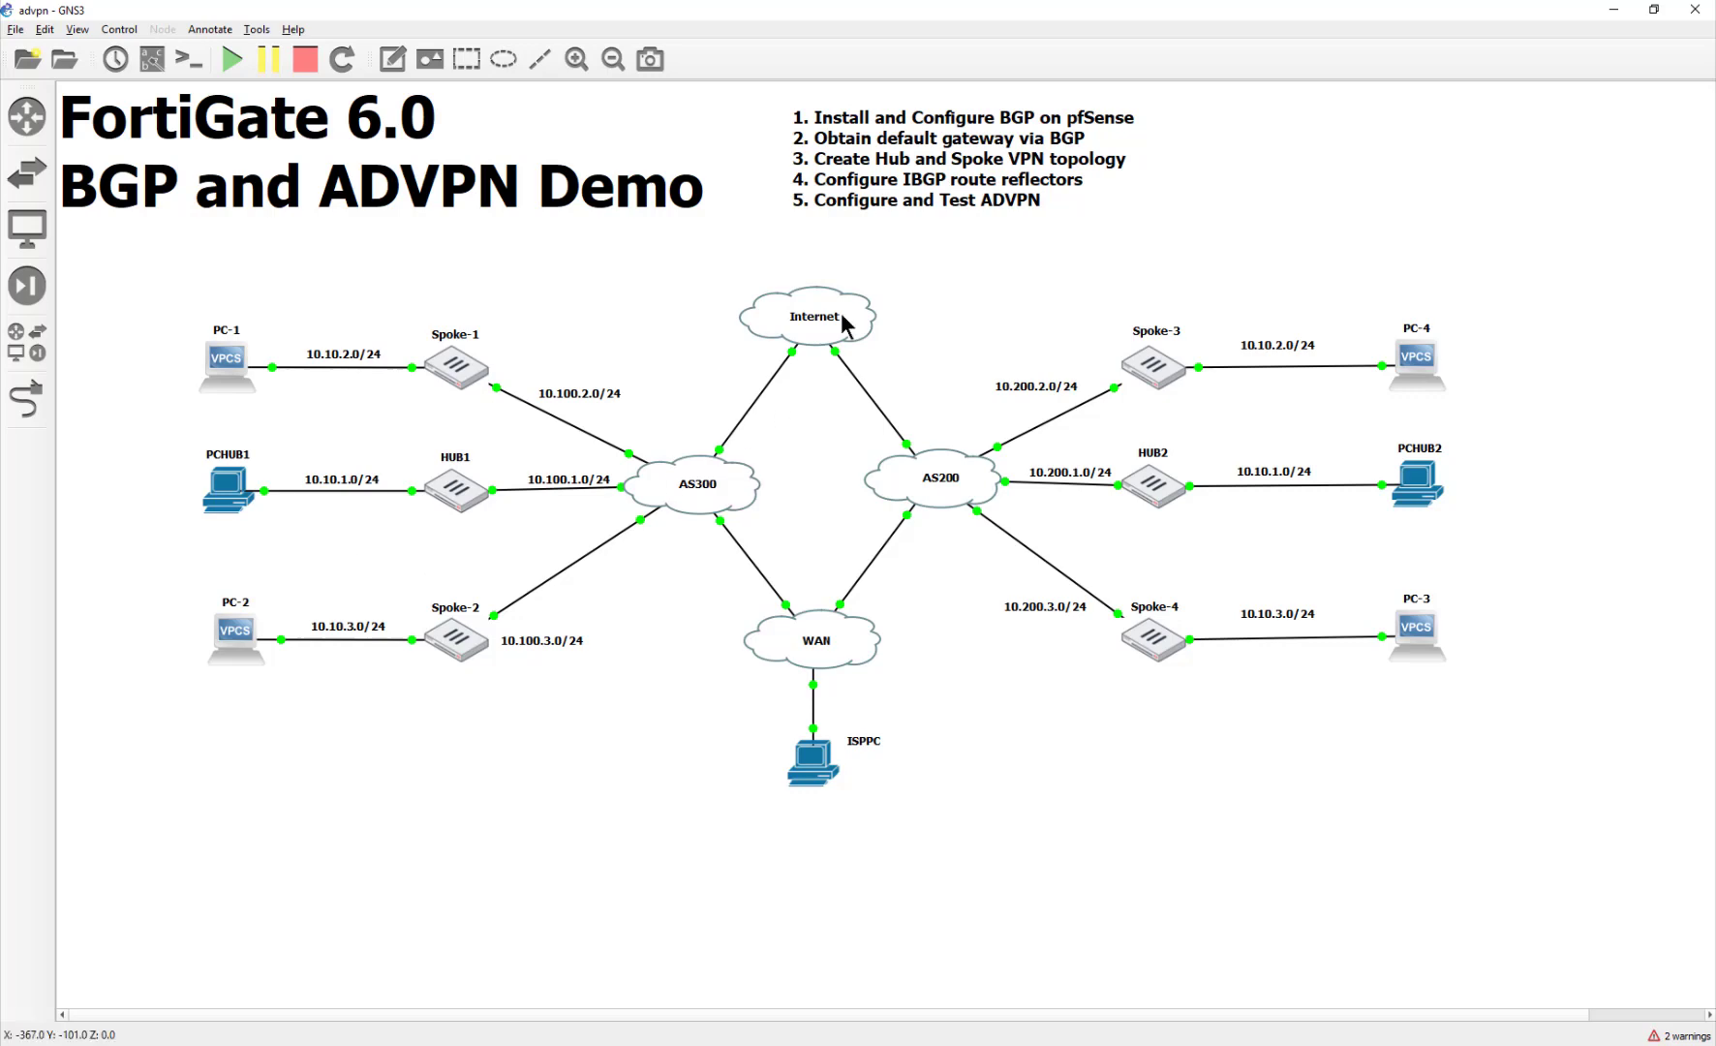
left_click_drag(959, 136, 909, 142)
Step: Nudge ISPPC right and up so its link to the WAN switch is straight
left_click(928, 237)
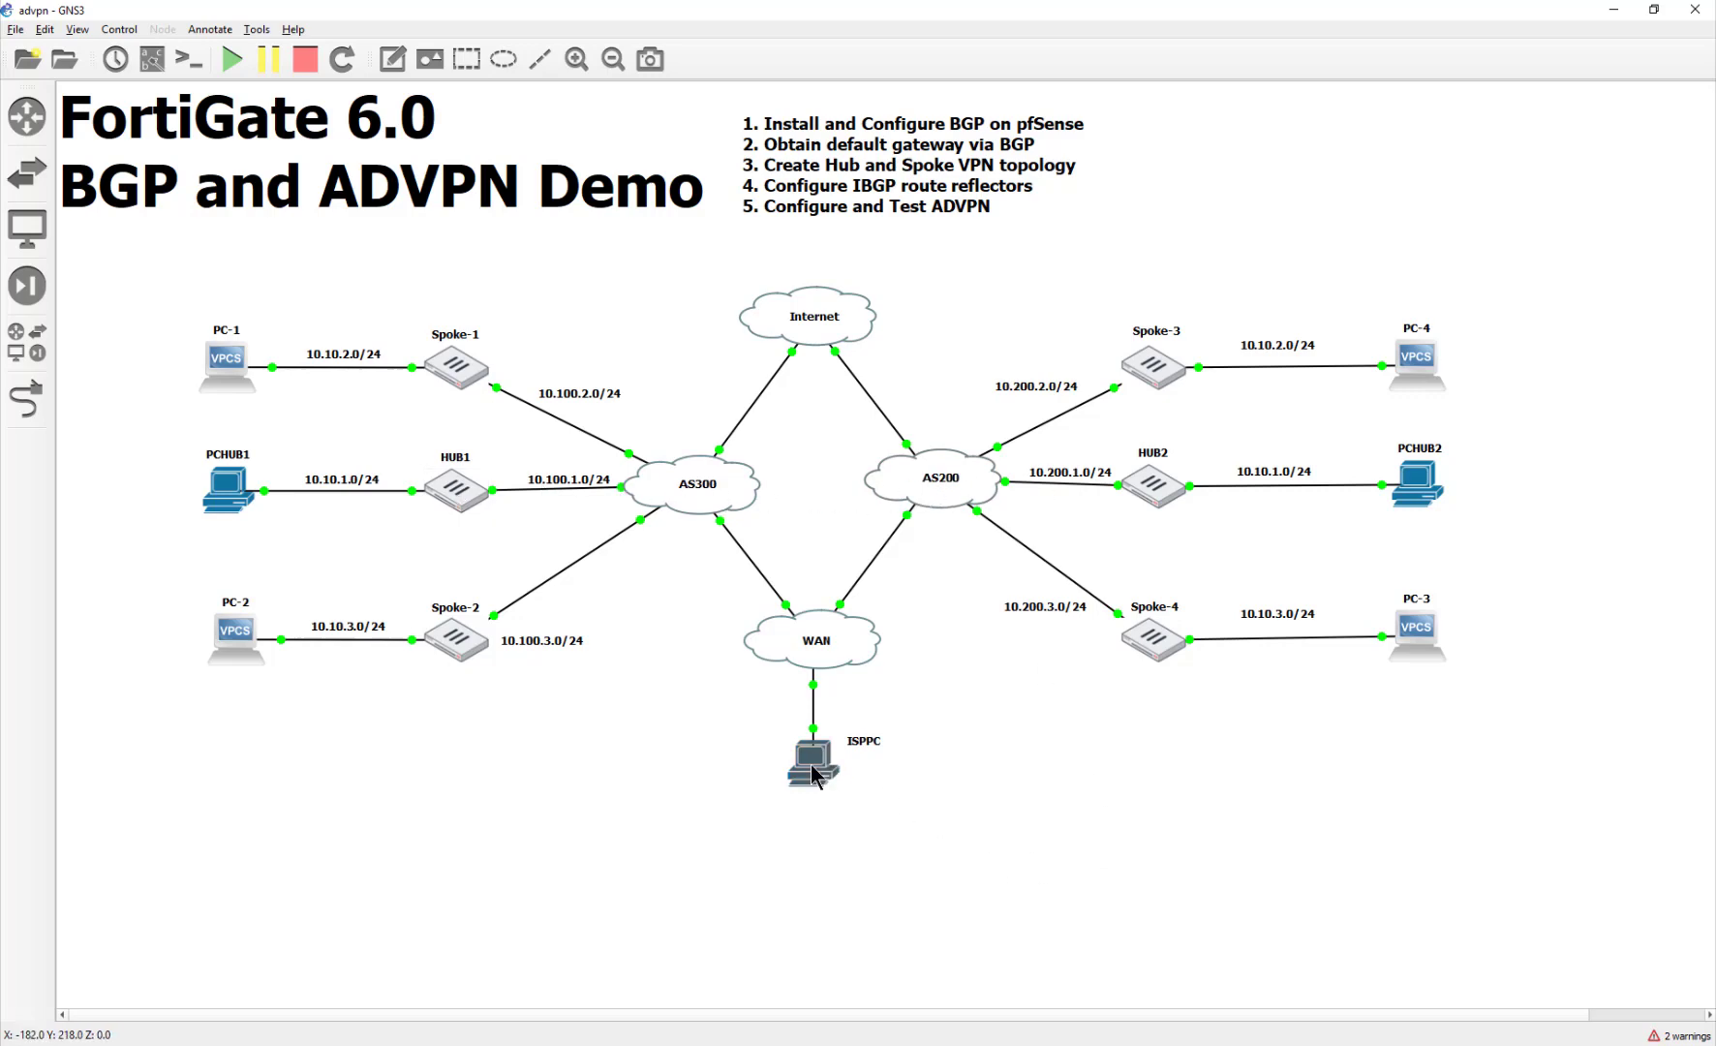
mouse_move(803, 770)
left_mouse_down()
mouse_move(869, 763)
mouse_move(815, 762)
left_mouse_up()
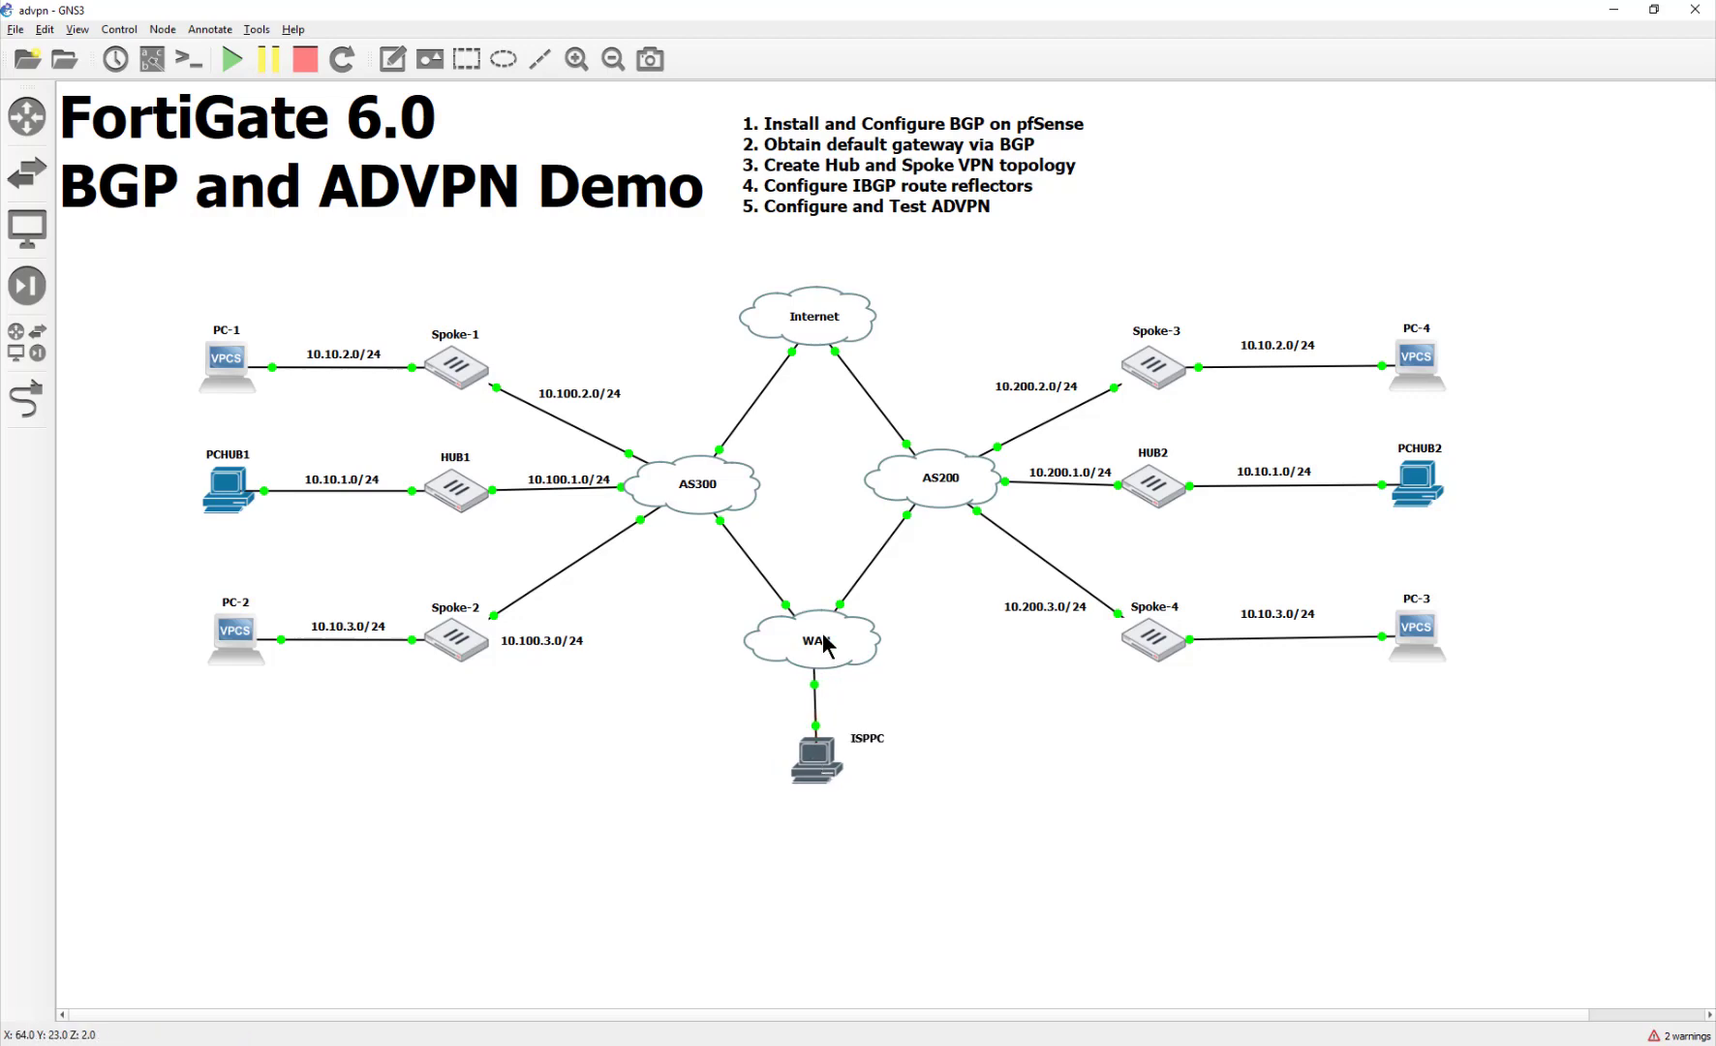
mouse_move(945, 514)
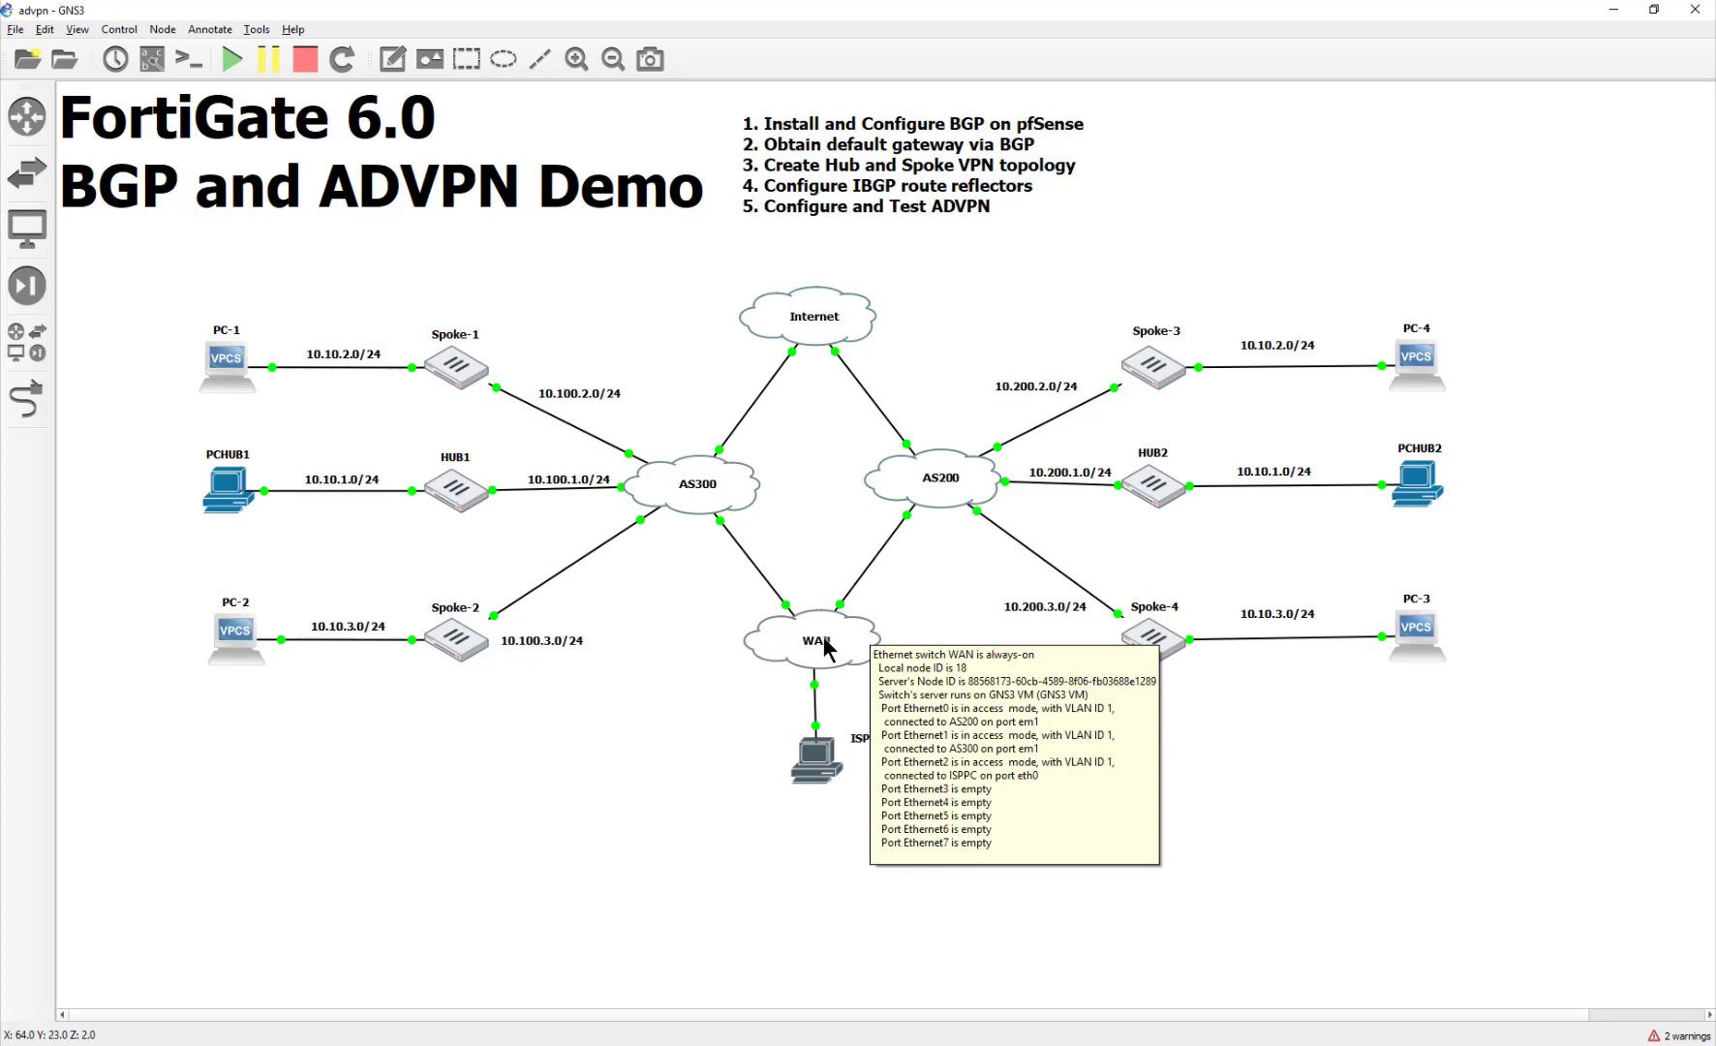
mouse_move(711, 523)
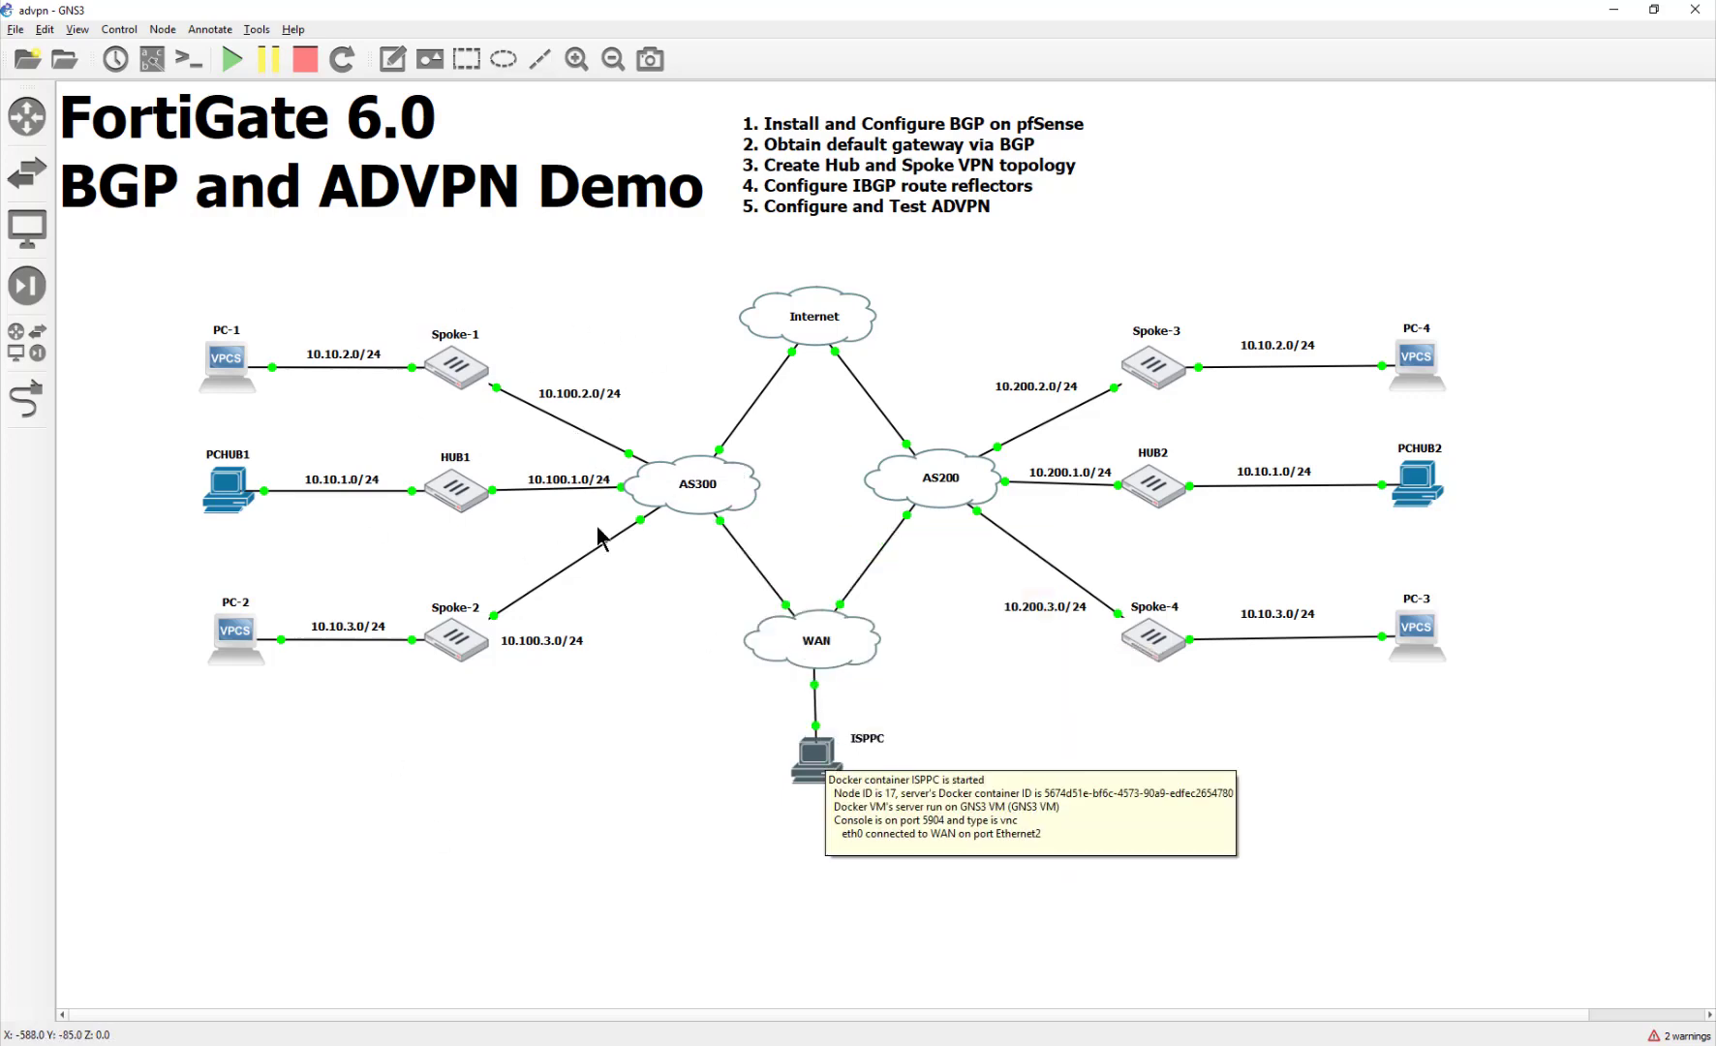
mouse_move(954, 490)
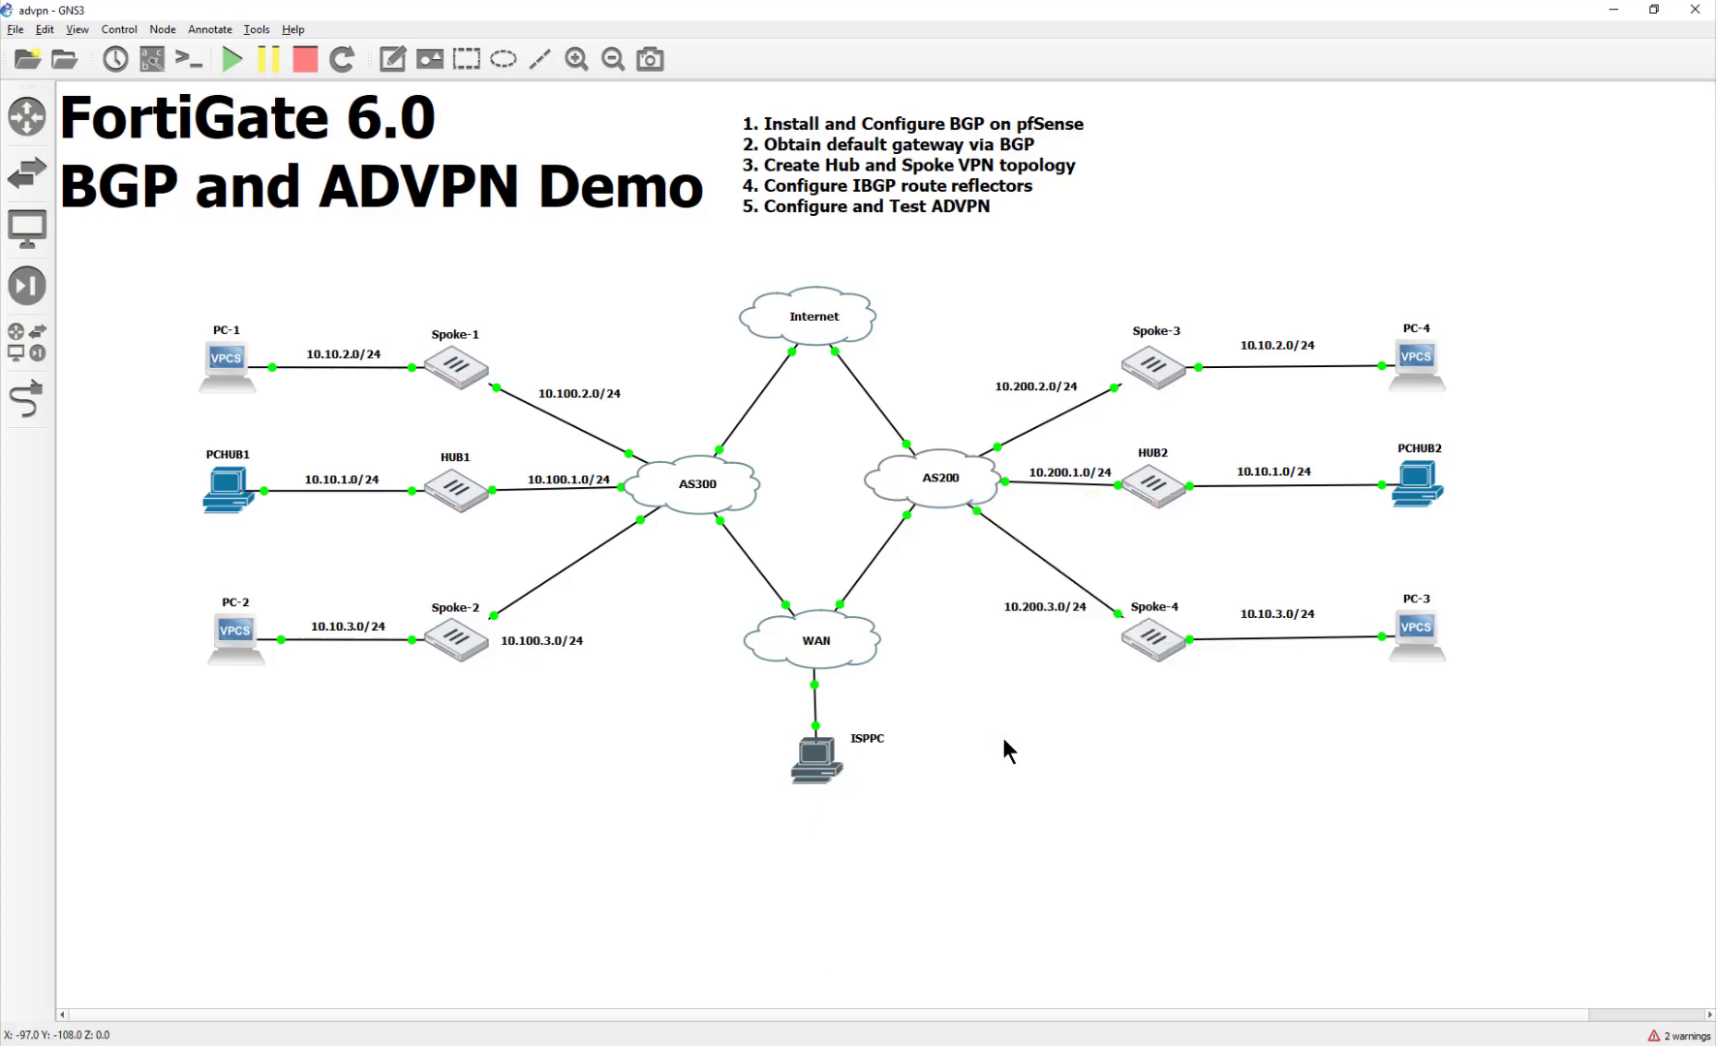
Step: Open the ISPPC VNC console and load the 10.100.1.1 login page from the top sites
double_click(816, 761)
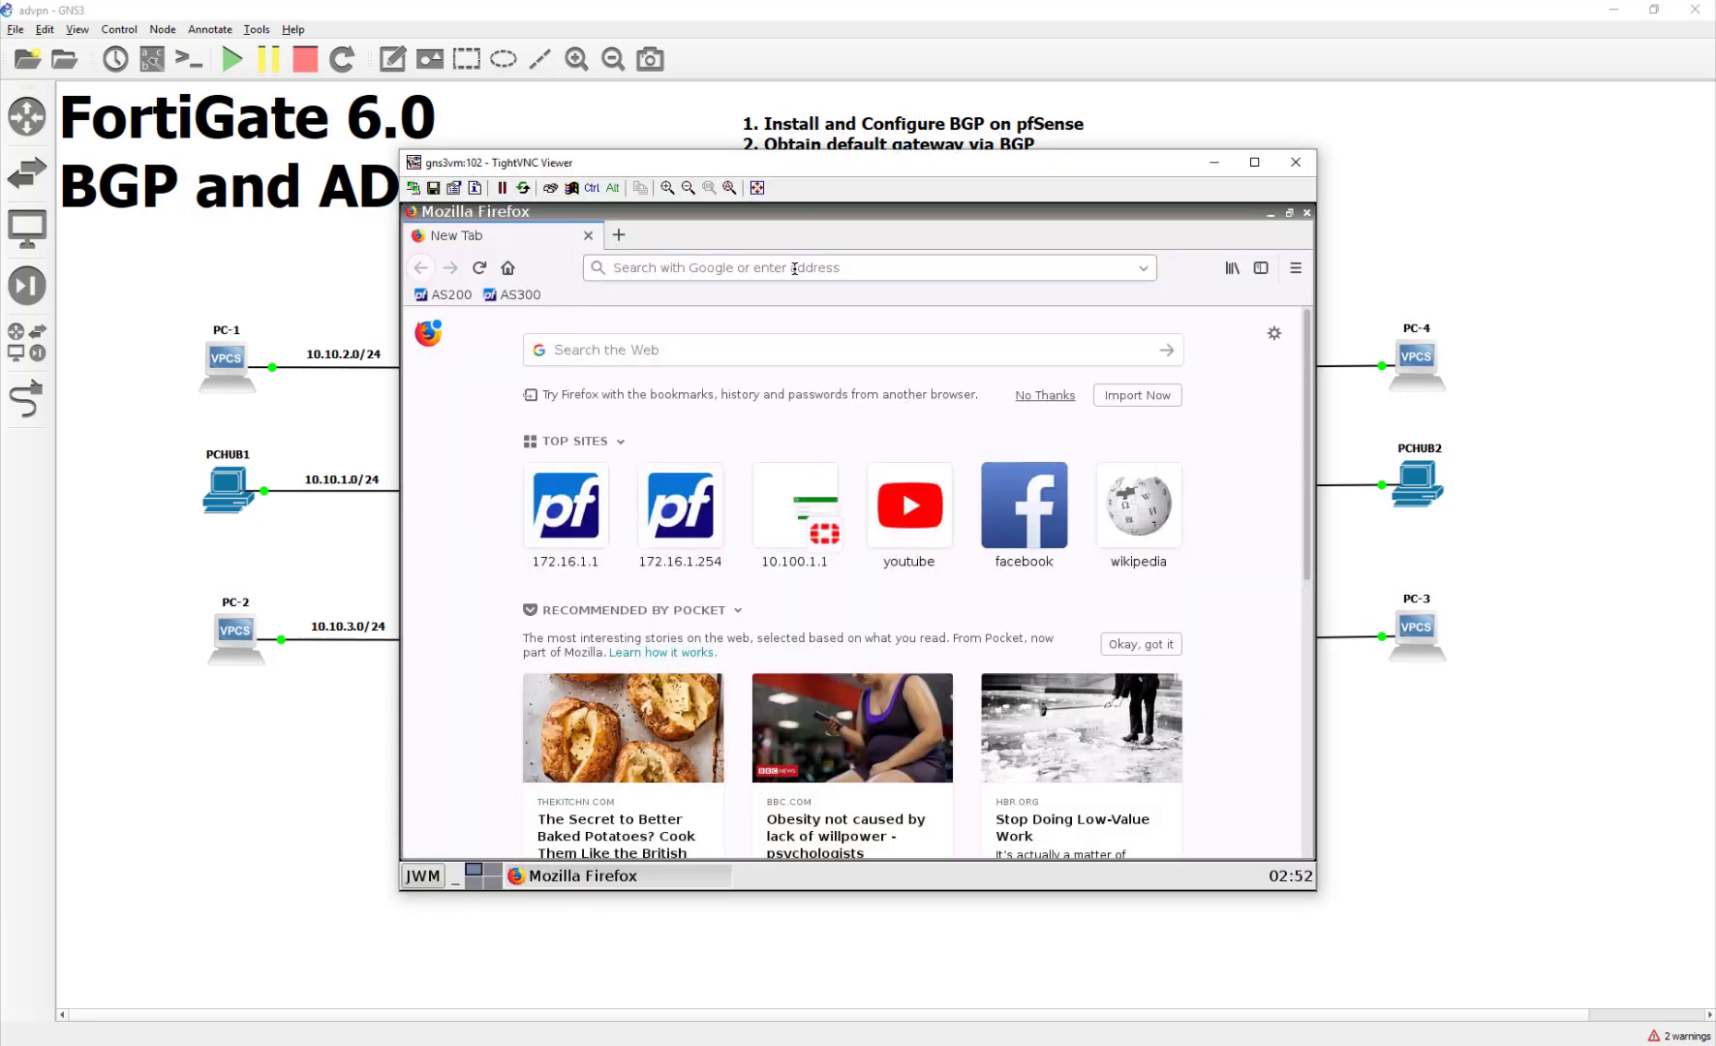
left_click(799, 542)
left_click_drag(812, 167, 1114, 151)
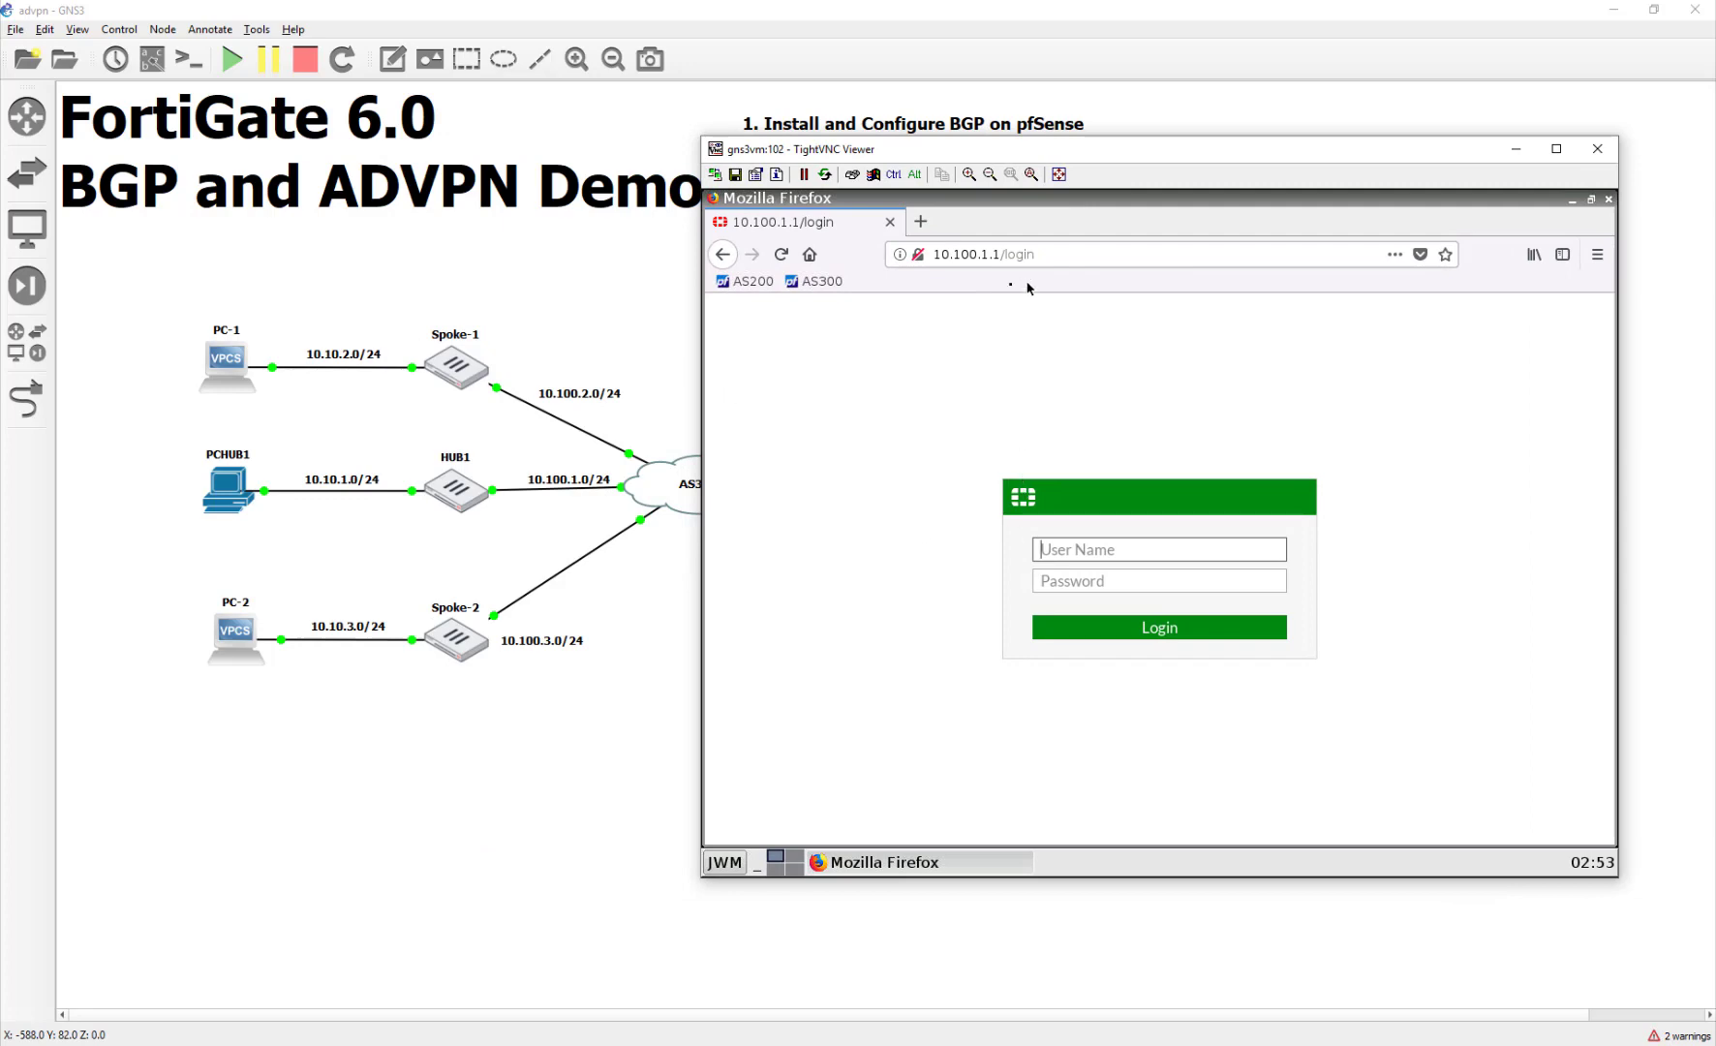
left_click_drag(1023, 153, 426, 143)
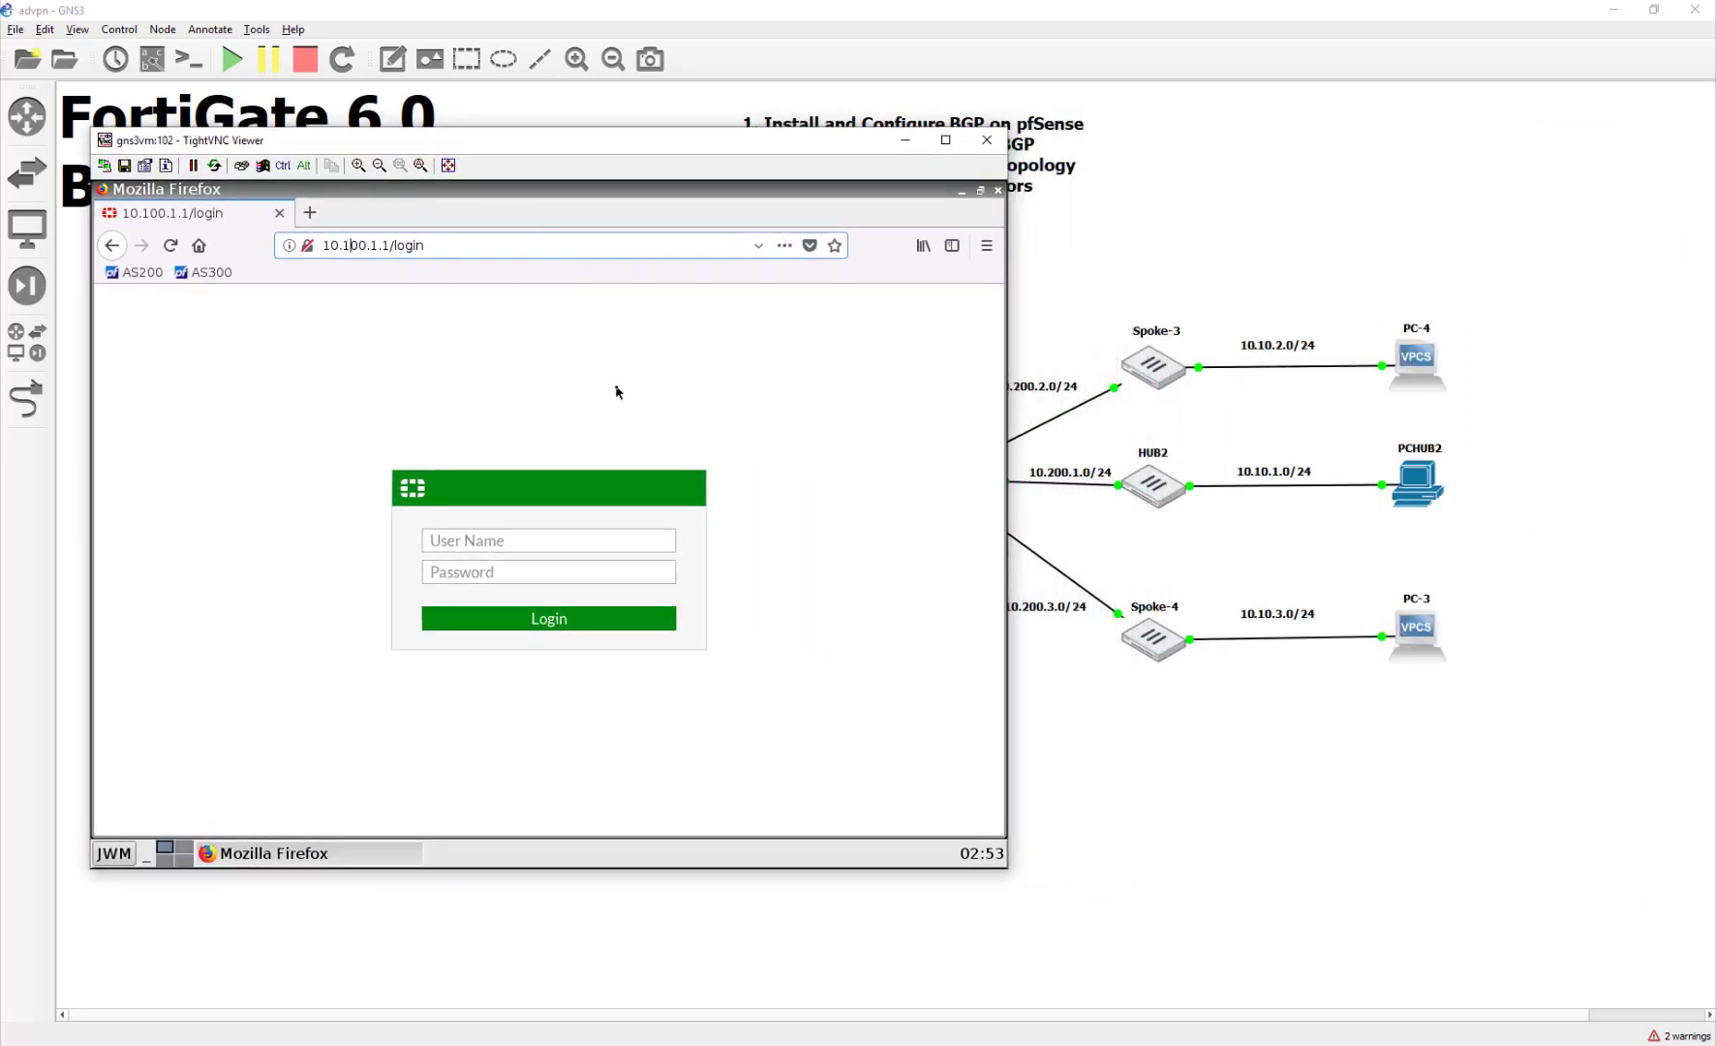
Step: Change the address to 10.200.1.1 and load it, then recentre the console window
key("BackSpace")
type("2")
key("Return")
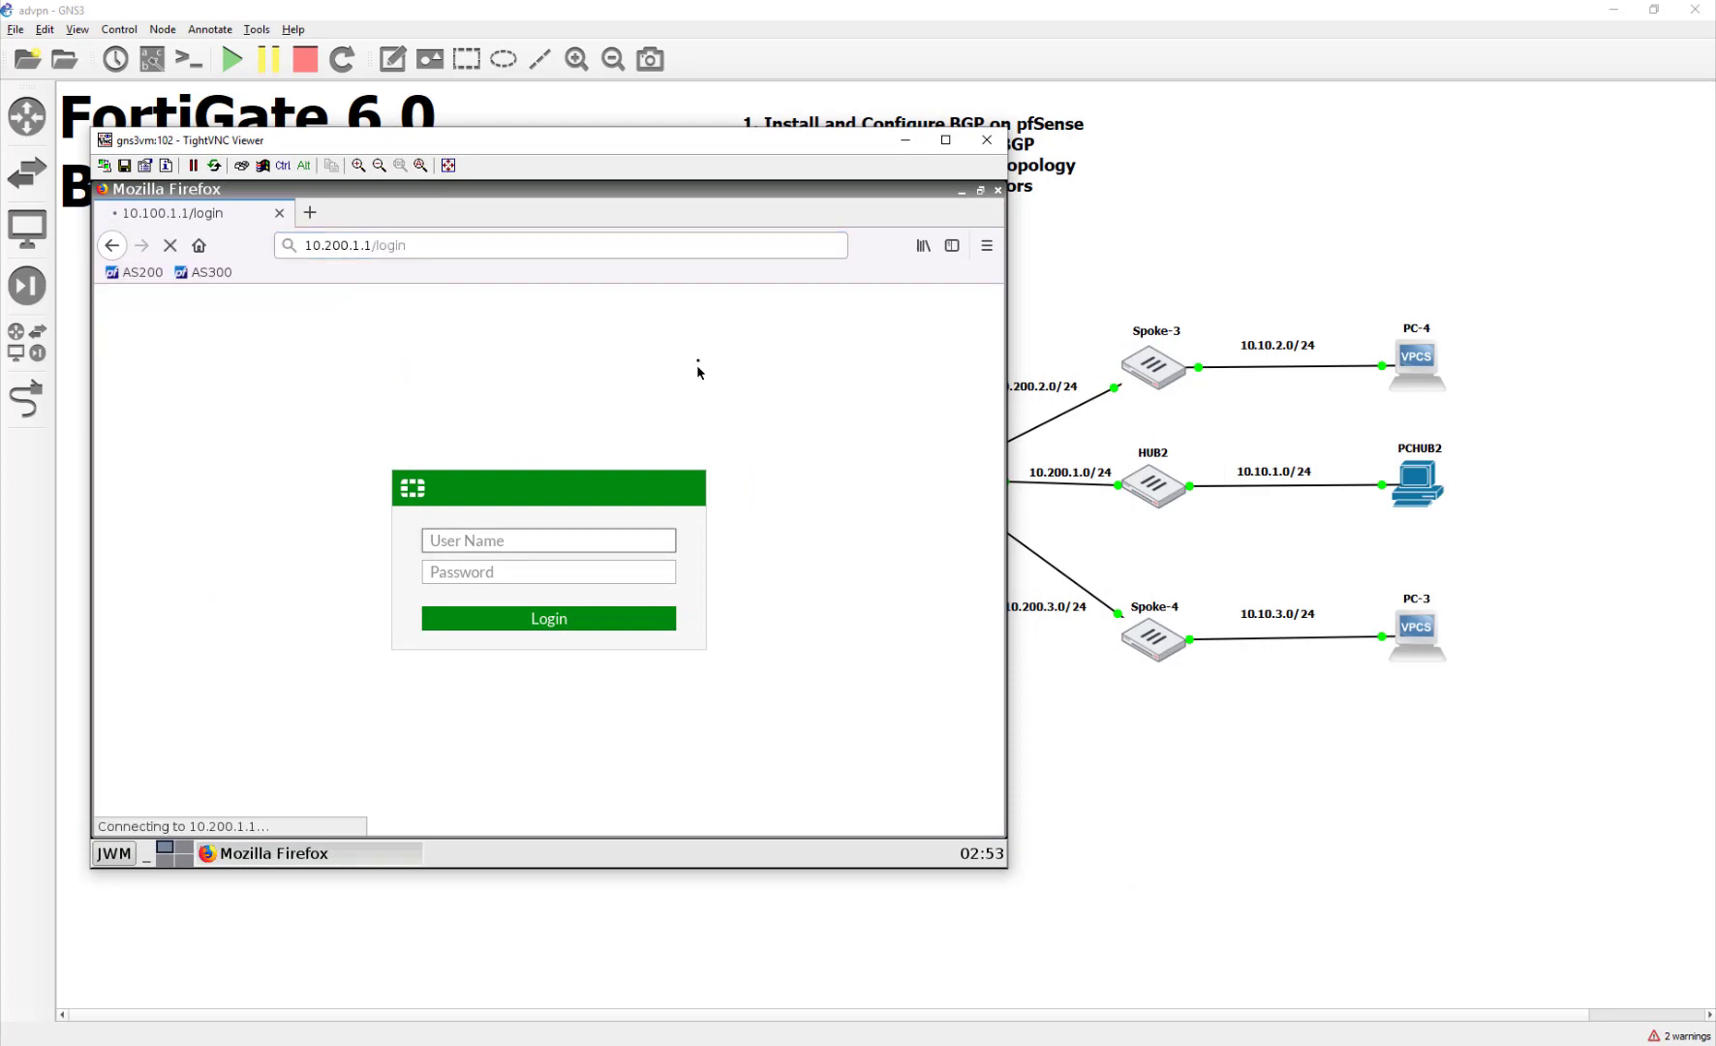
left_click_drag(650, 136, 652, 193)
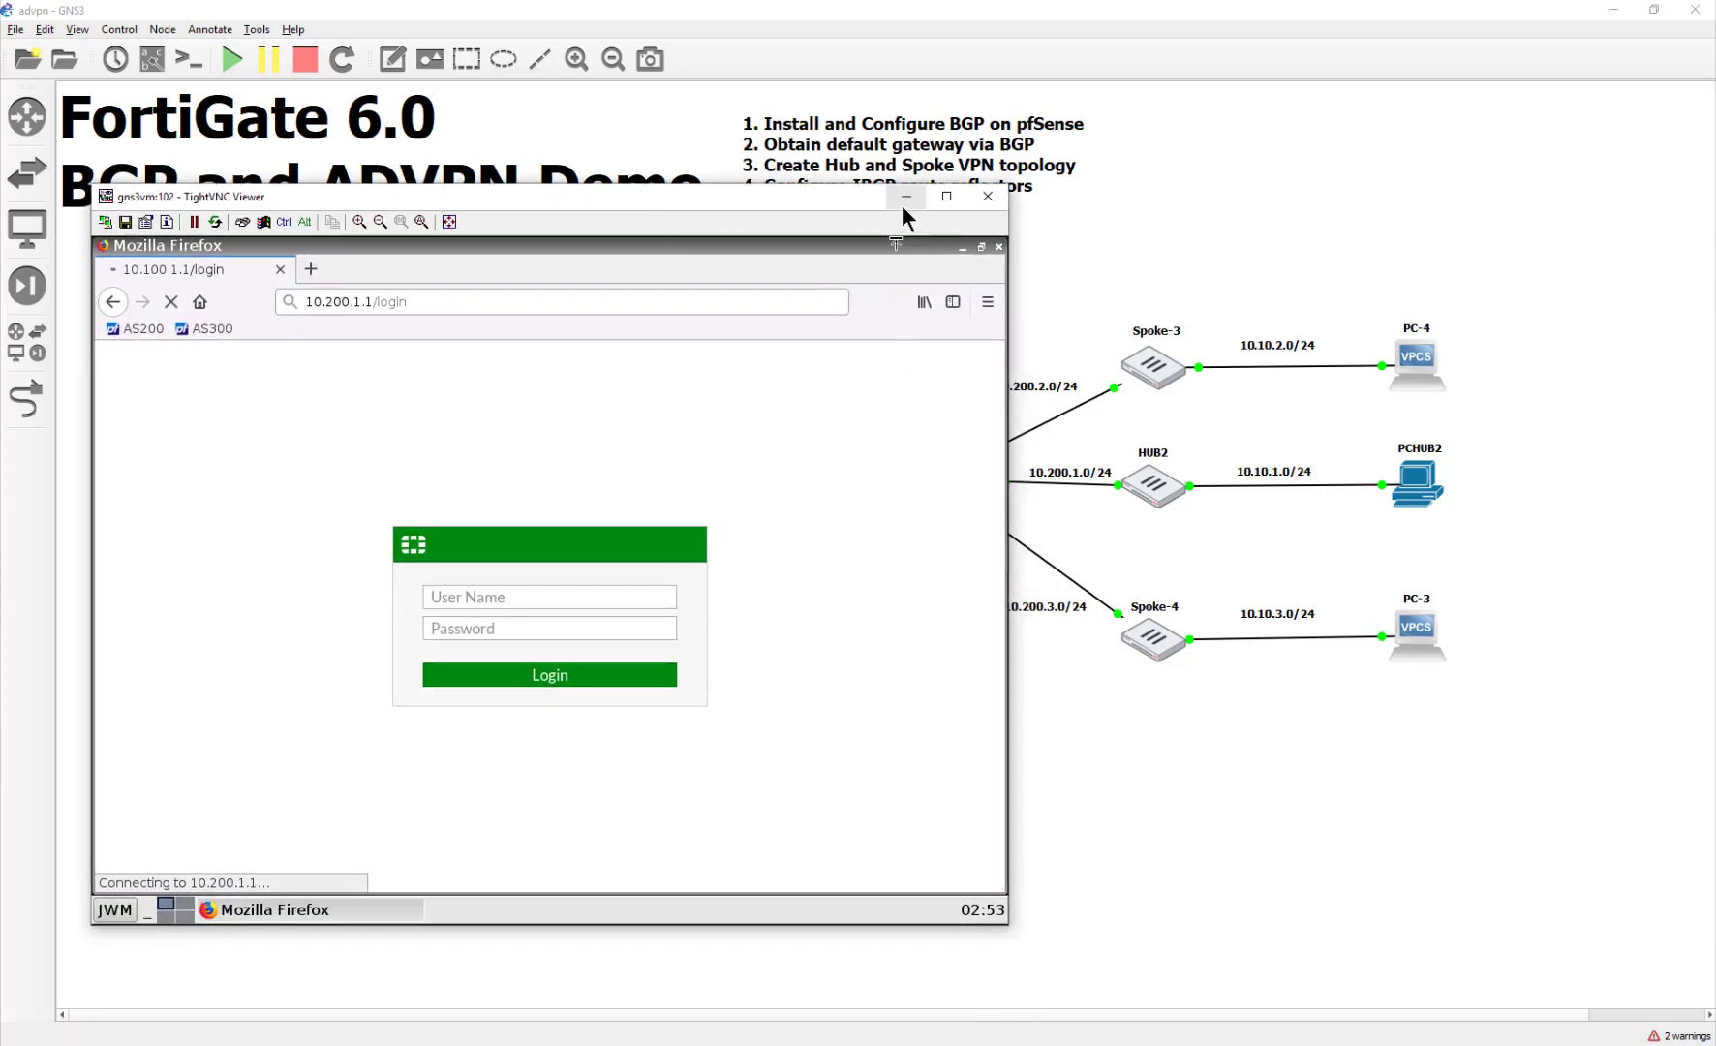
left_click_drag(813, 205, 963, 187)
left_click_drag(604, 186, 693, 167)
Step: Try logging in to the AS200 router as admin, declining to save the login
left_click(397, 293)
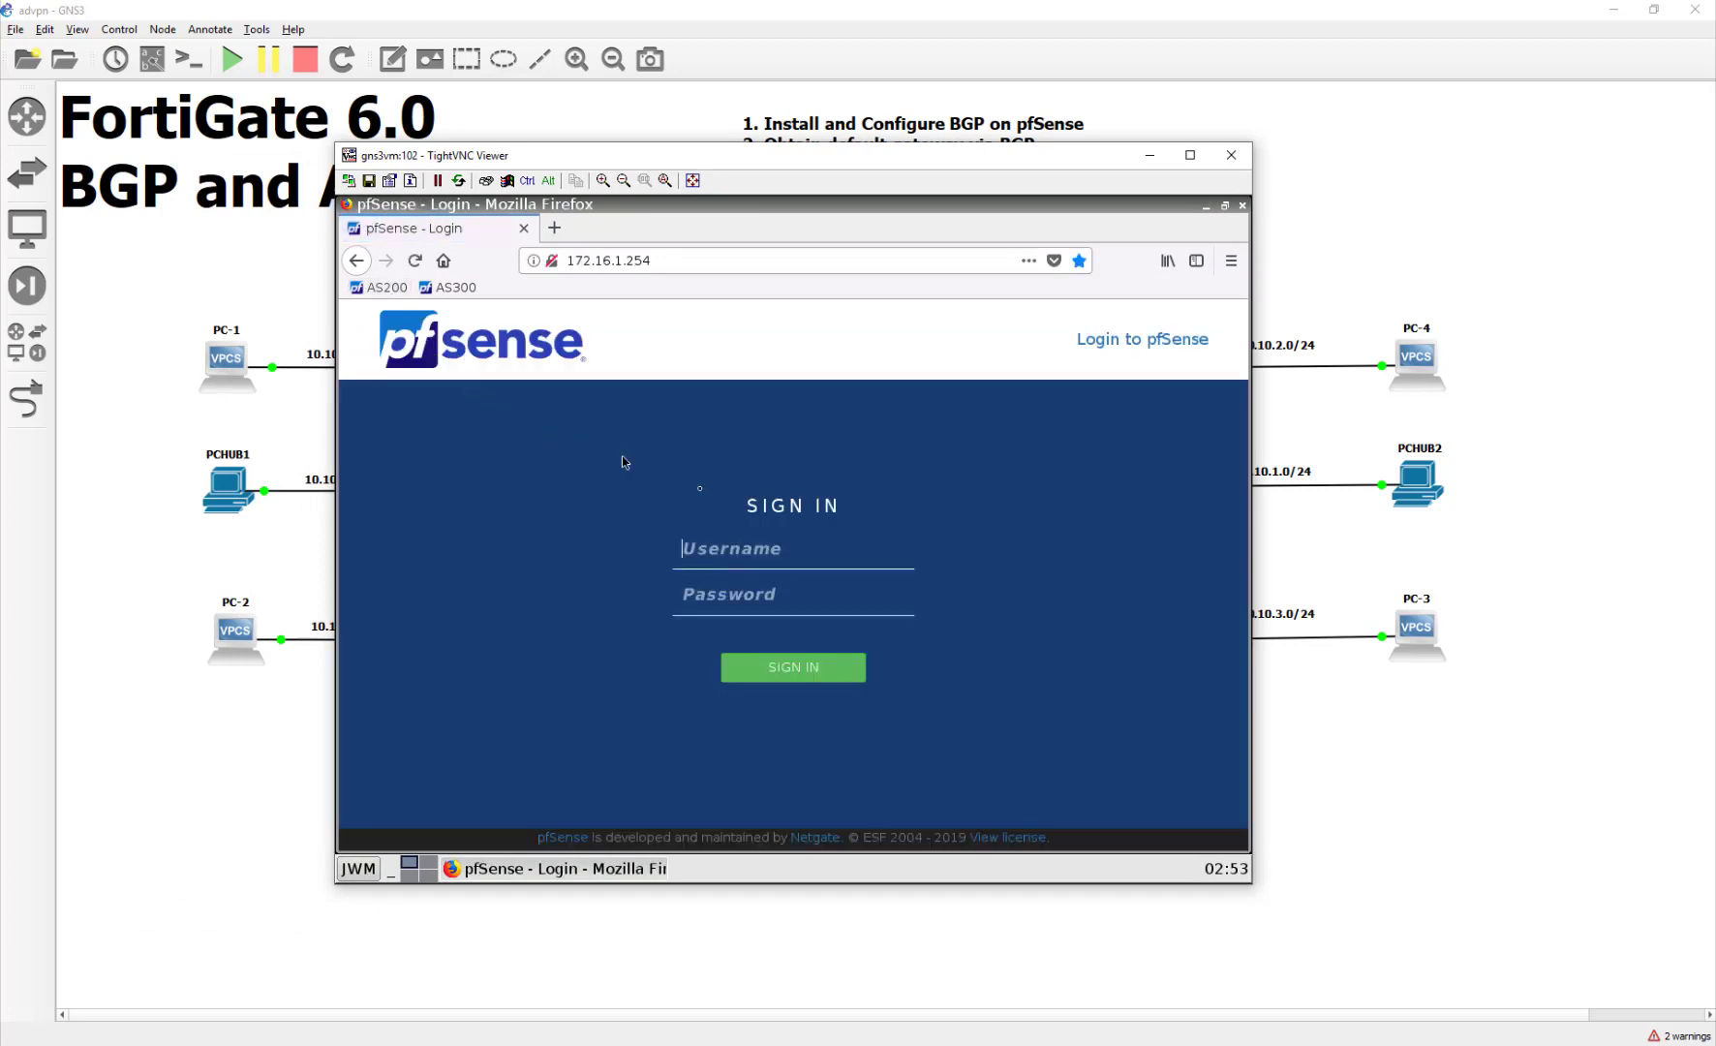
left_click(781, 548)
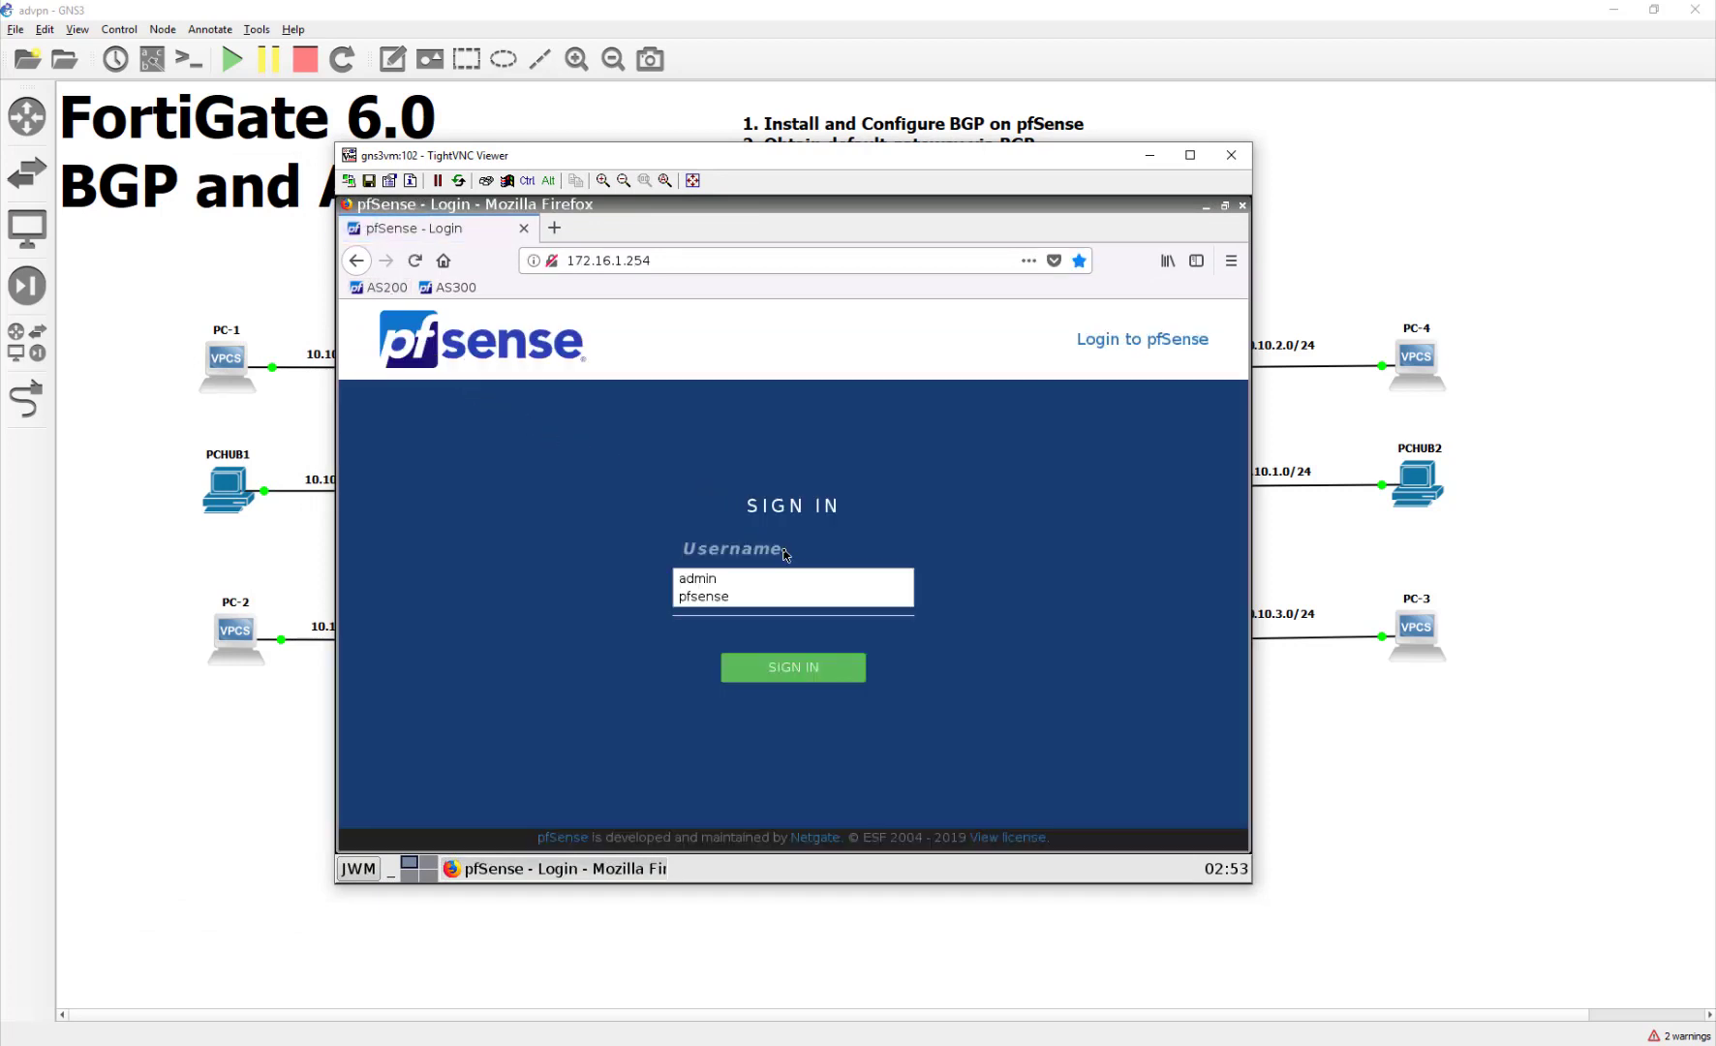
type("admin")
key("Tab")
type("pfsense1")
key("Return")
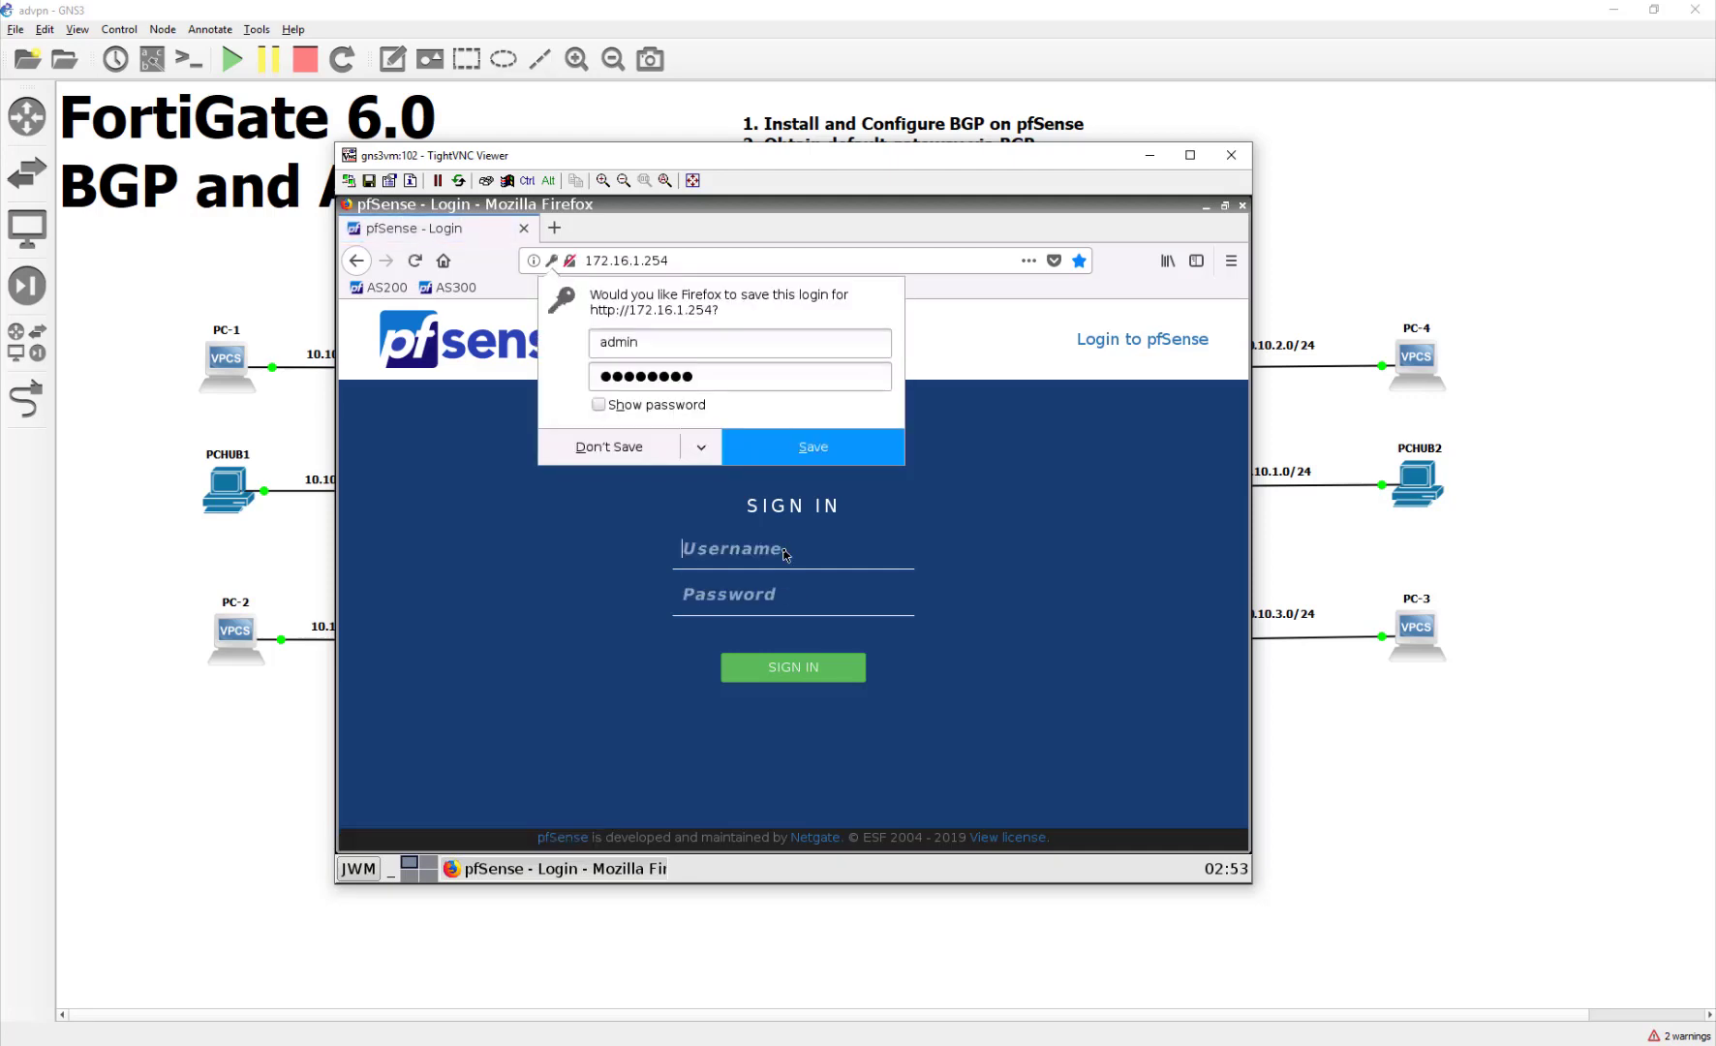
left_click(620, 453)
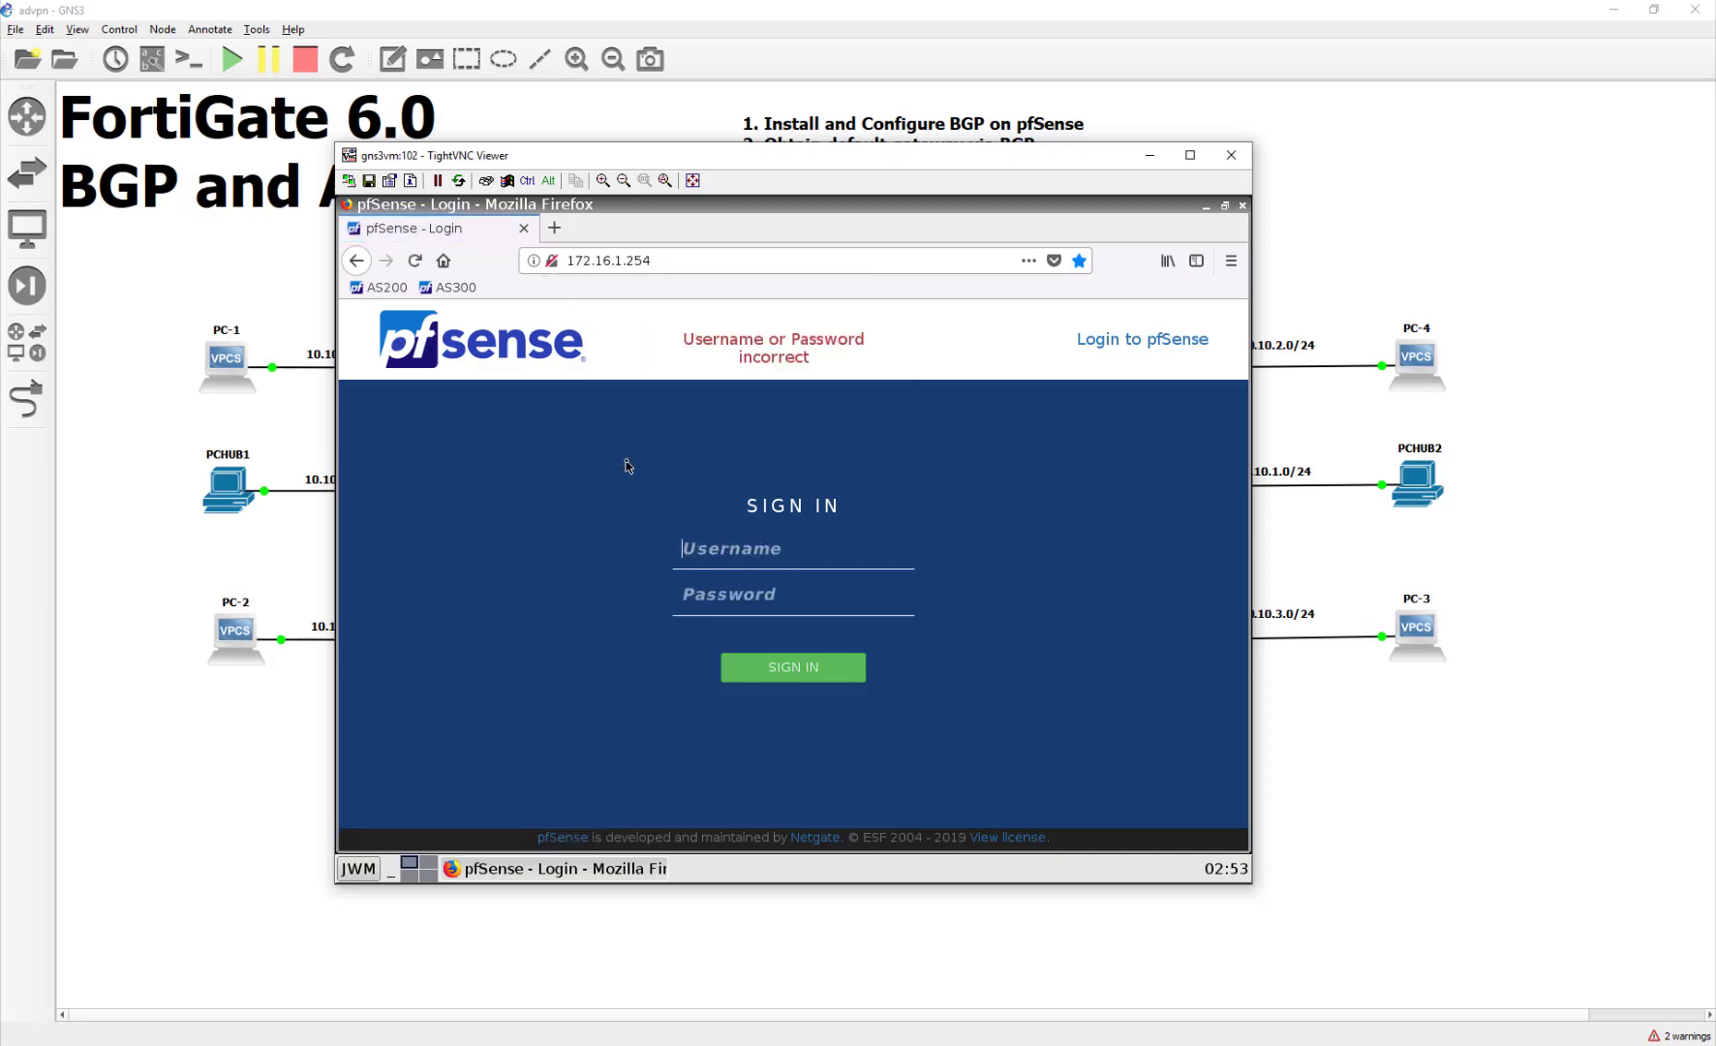
Step: Log in again as admin with the corrected password and dismiss the save-login prompt
left_click(733, 560)
left_click(725, 549)
type("admin")
key("Tab")
type("pfsense12")
key("Return")
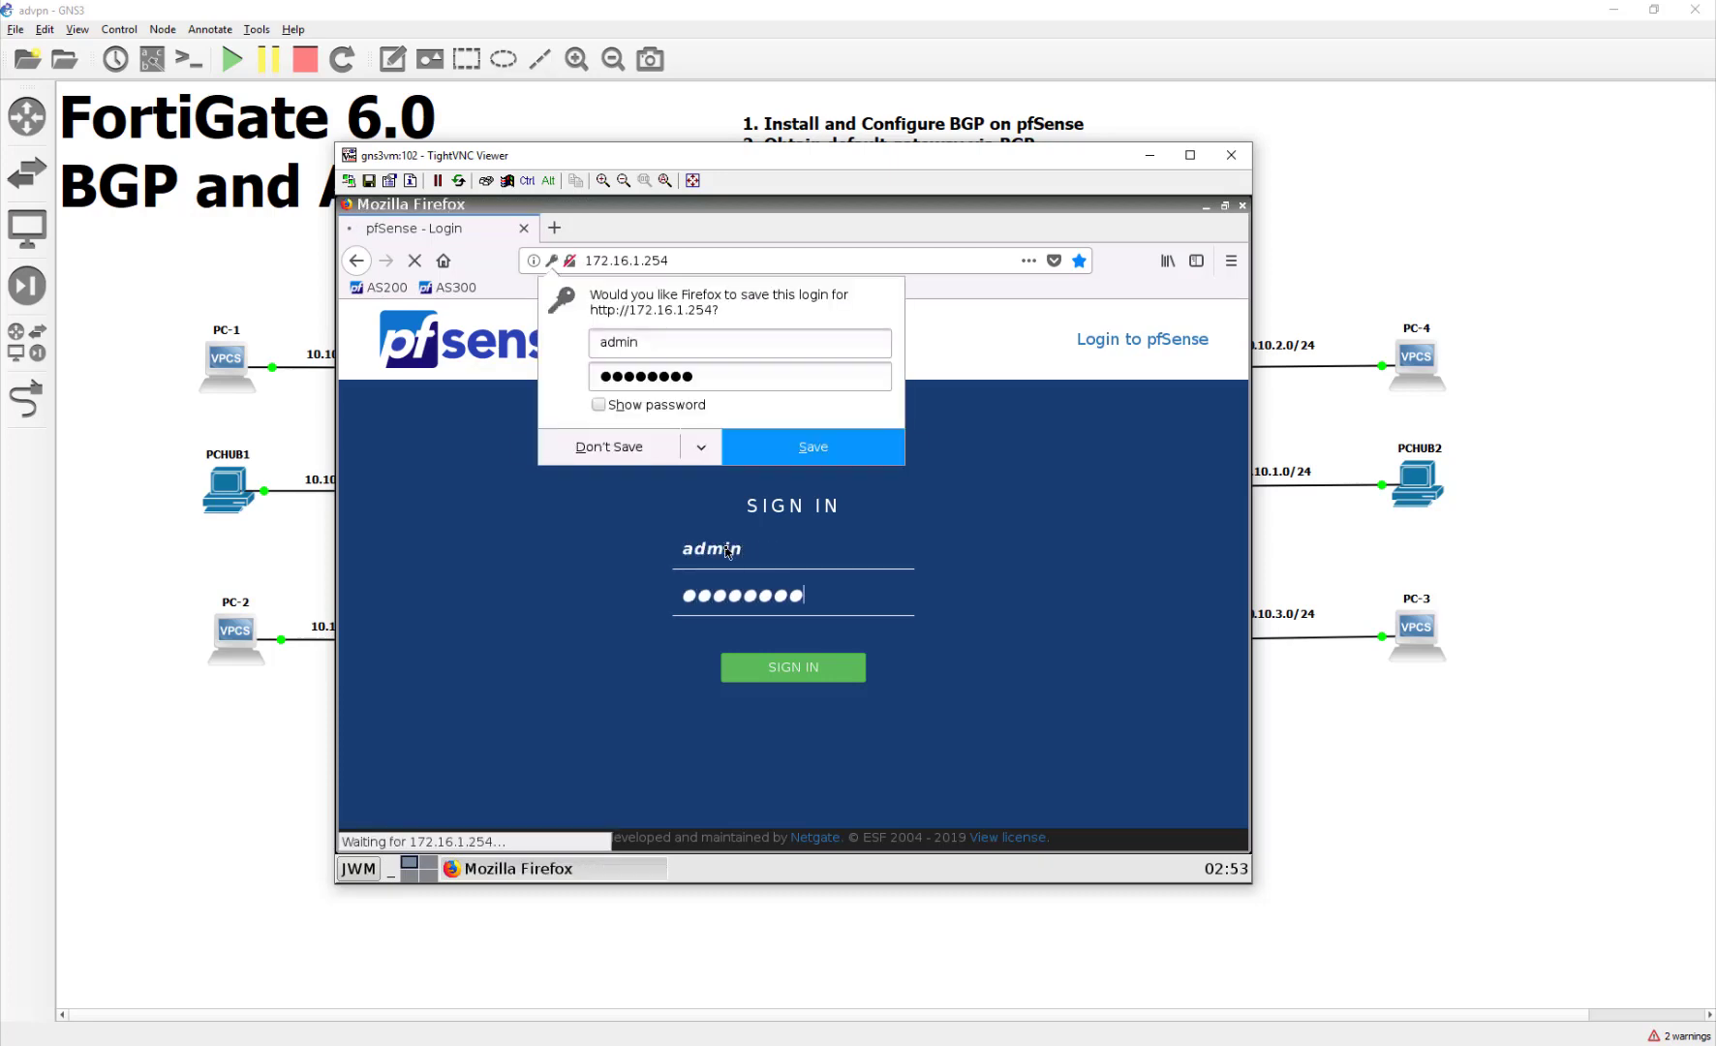
left_click(793, 690)
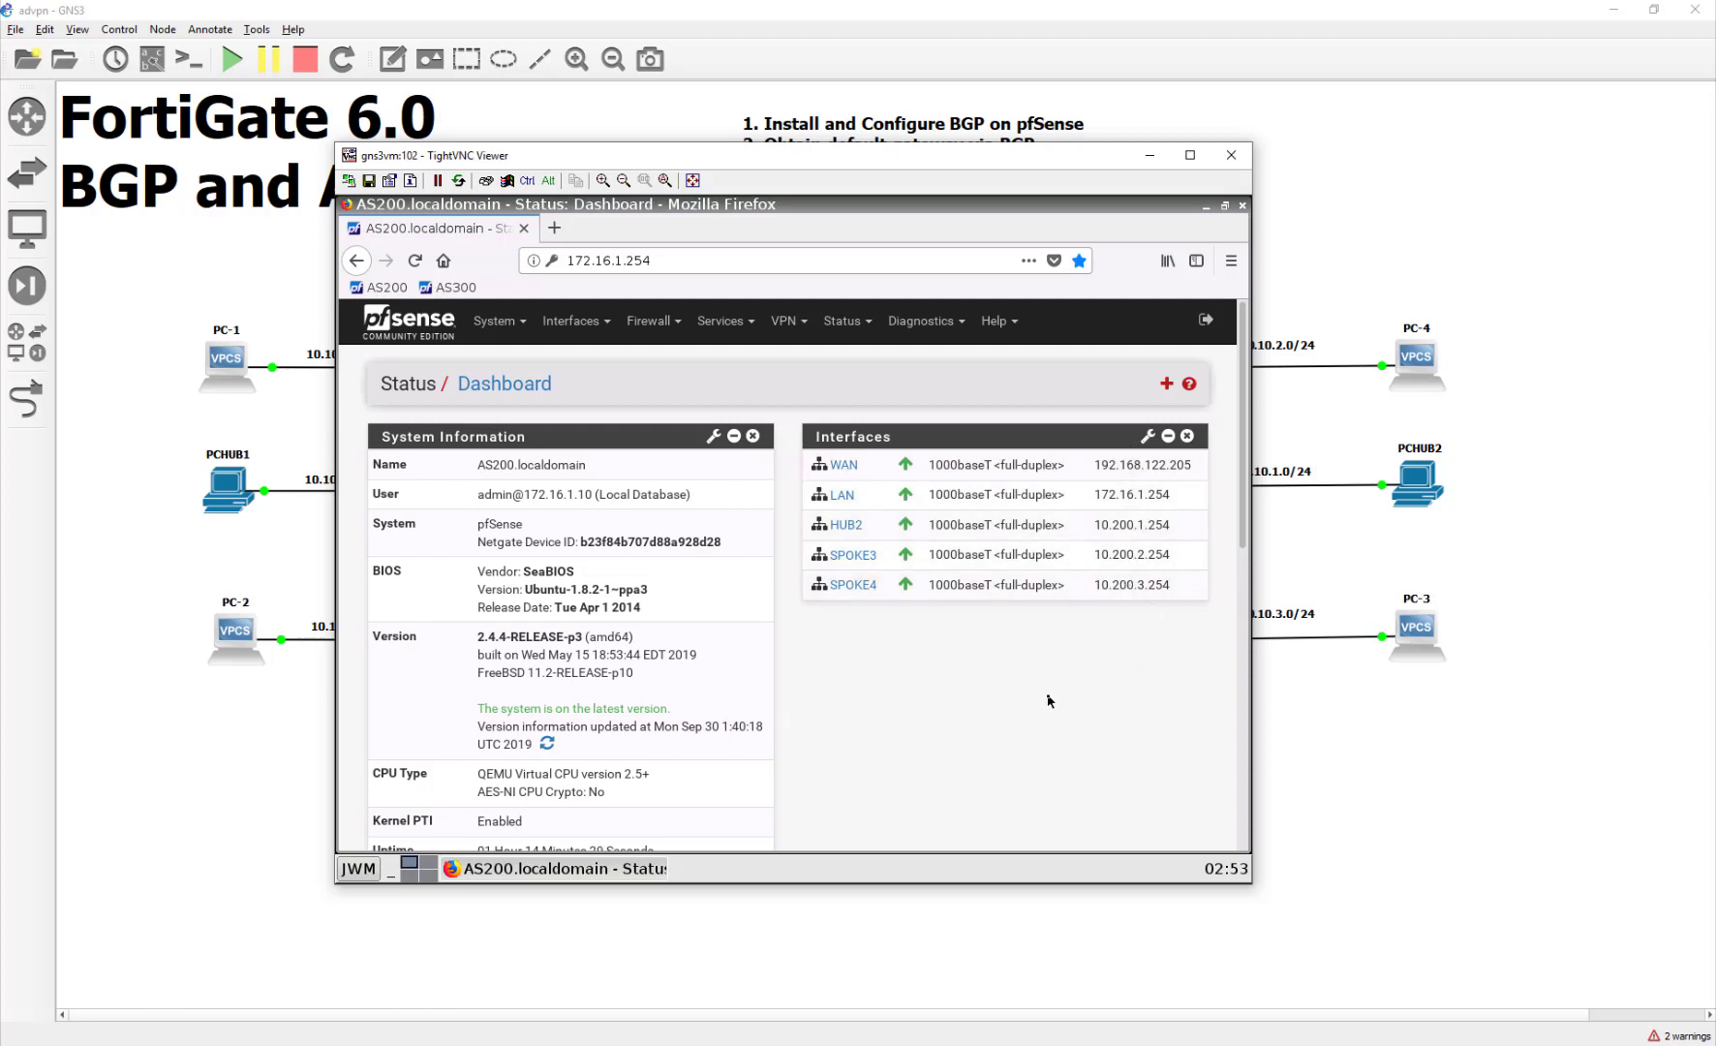
left_click_drag(673, 159, 776, 565)
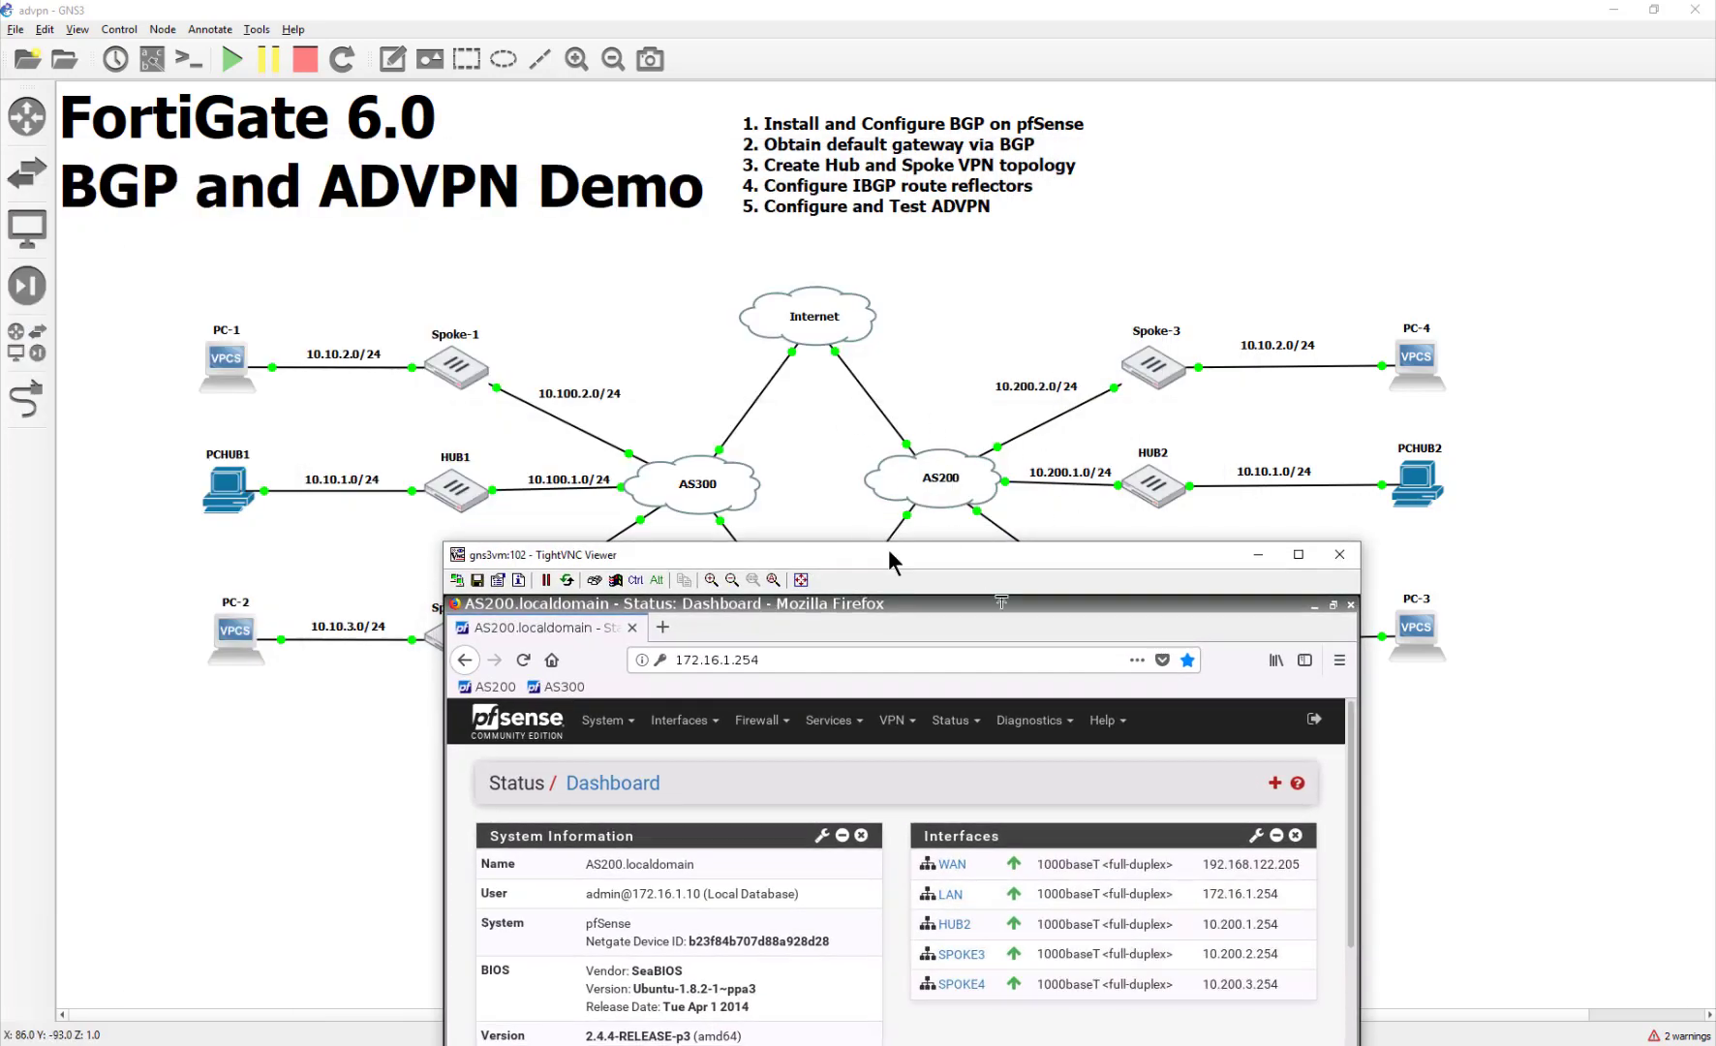
Step: Search System > Package Manager > Available Packages for bgp and confirm installing OpenBGPD
left_click_drag(889, 551, 734, 126)
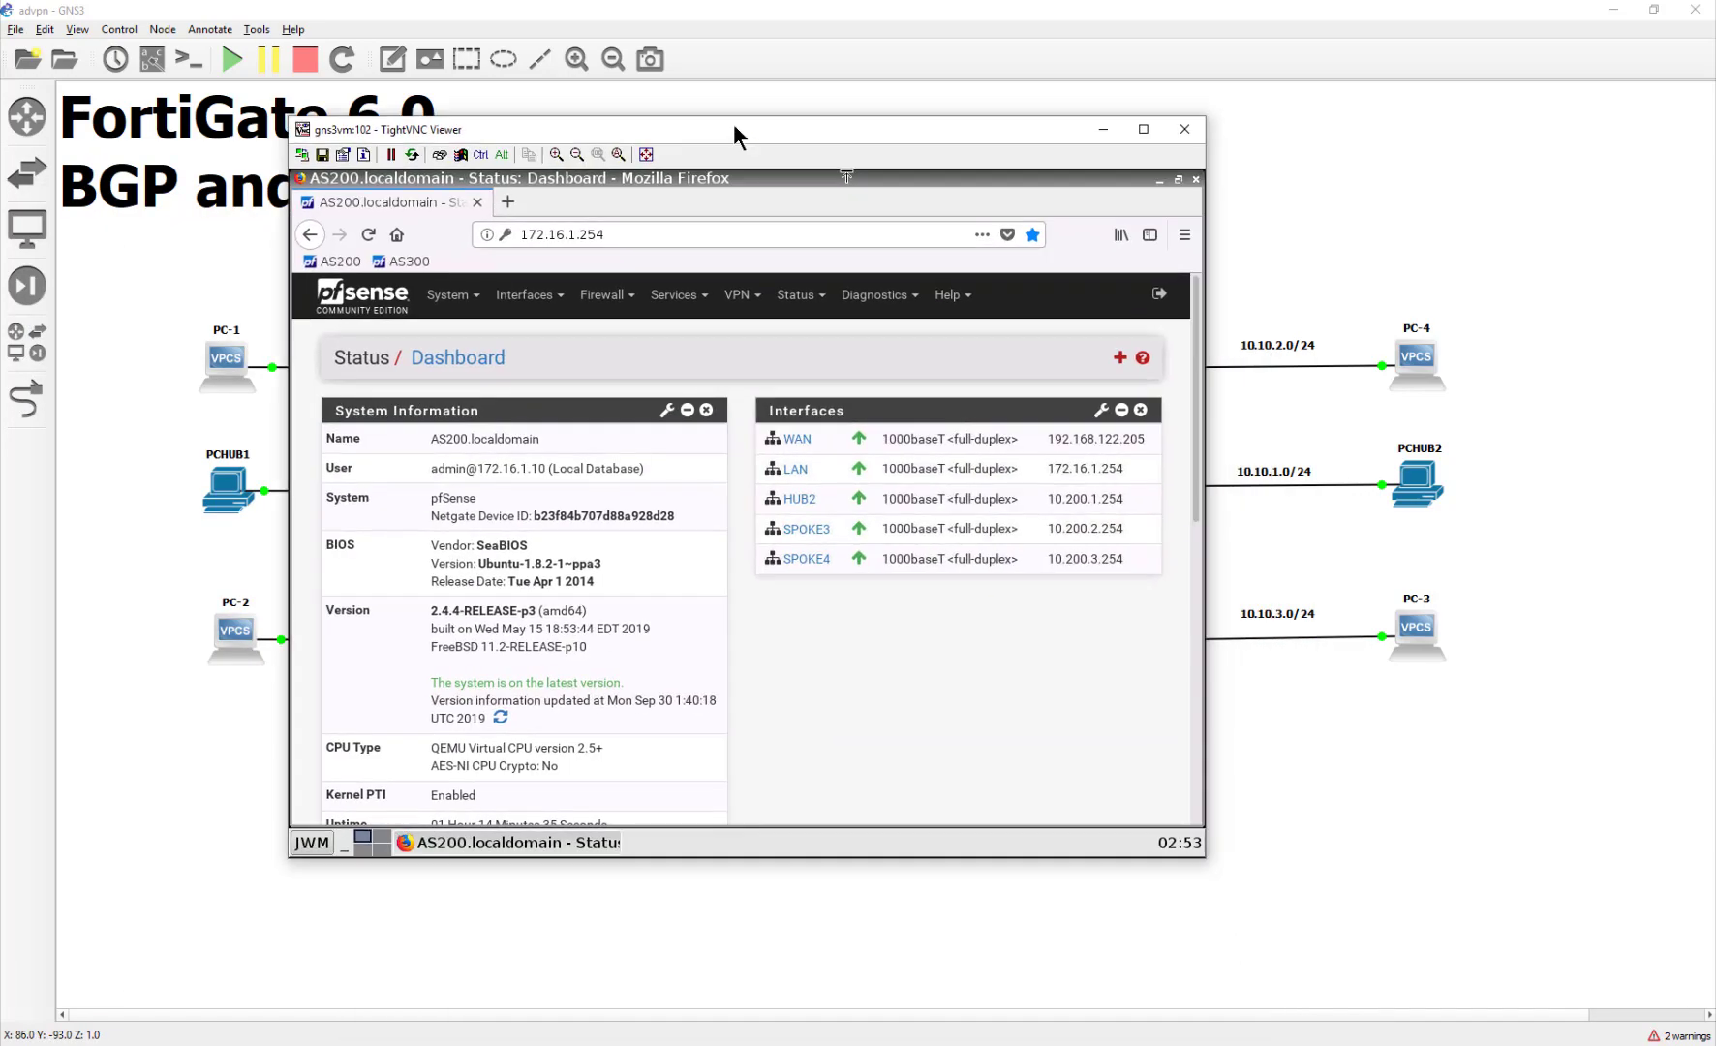
left_click(476, 302)
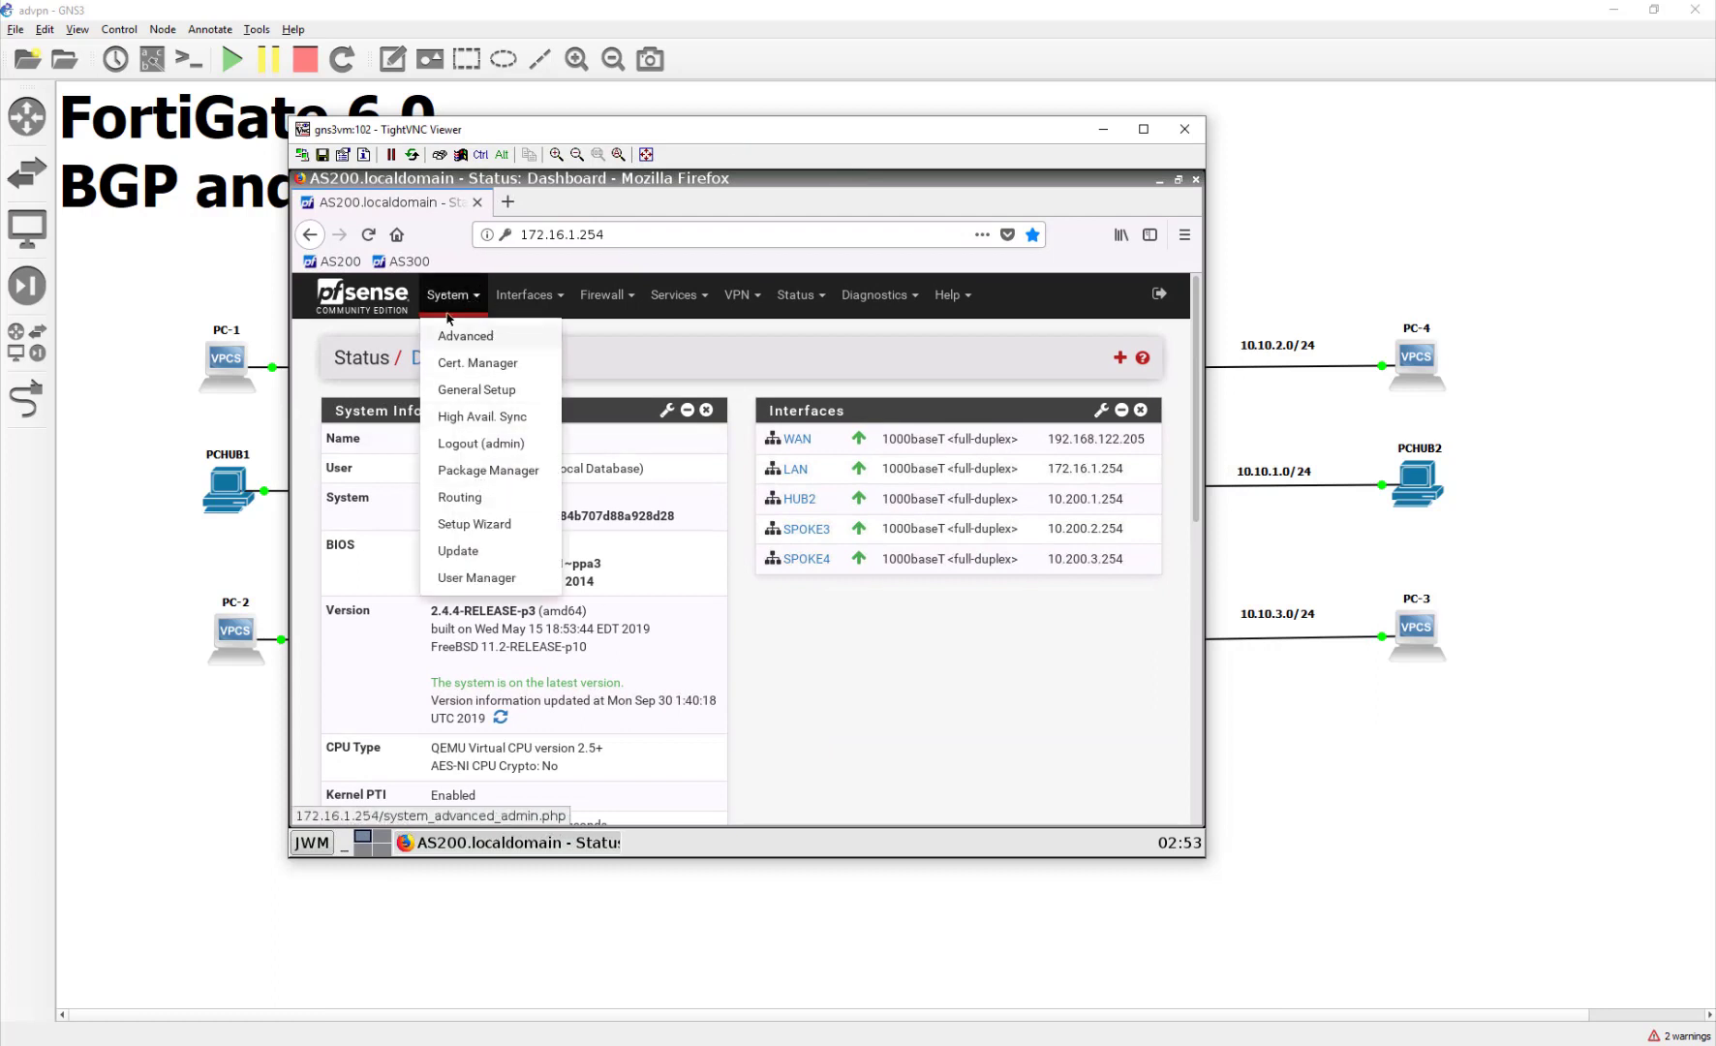
left_click(523, 469)
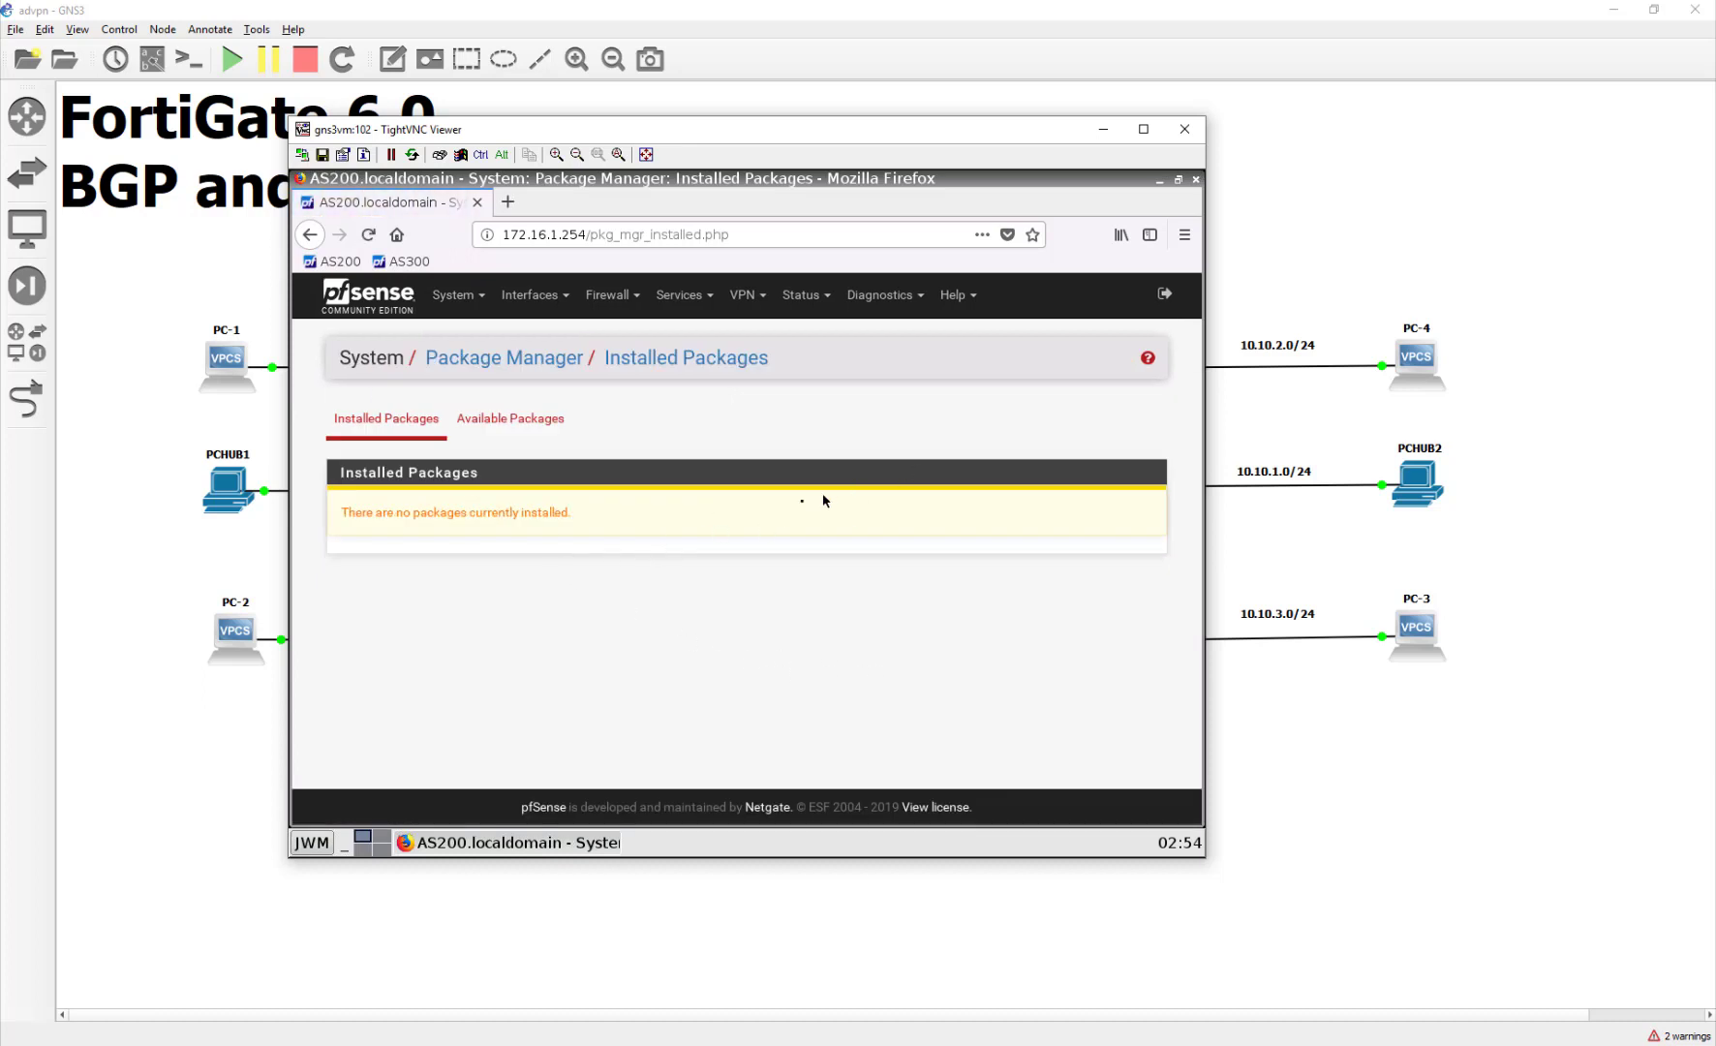
left_click(510, 419)
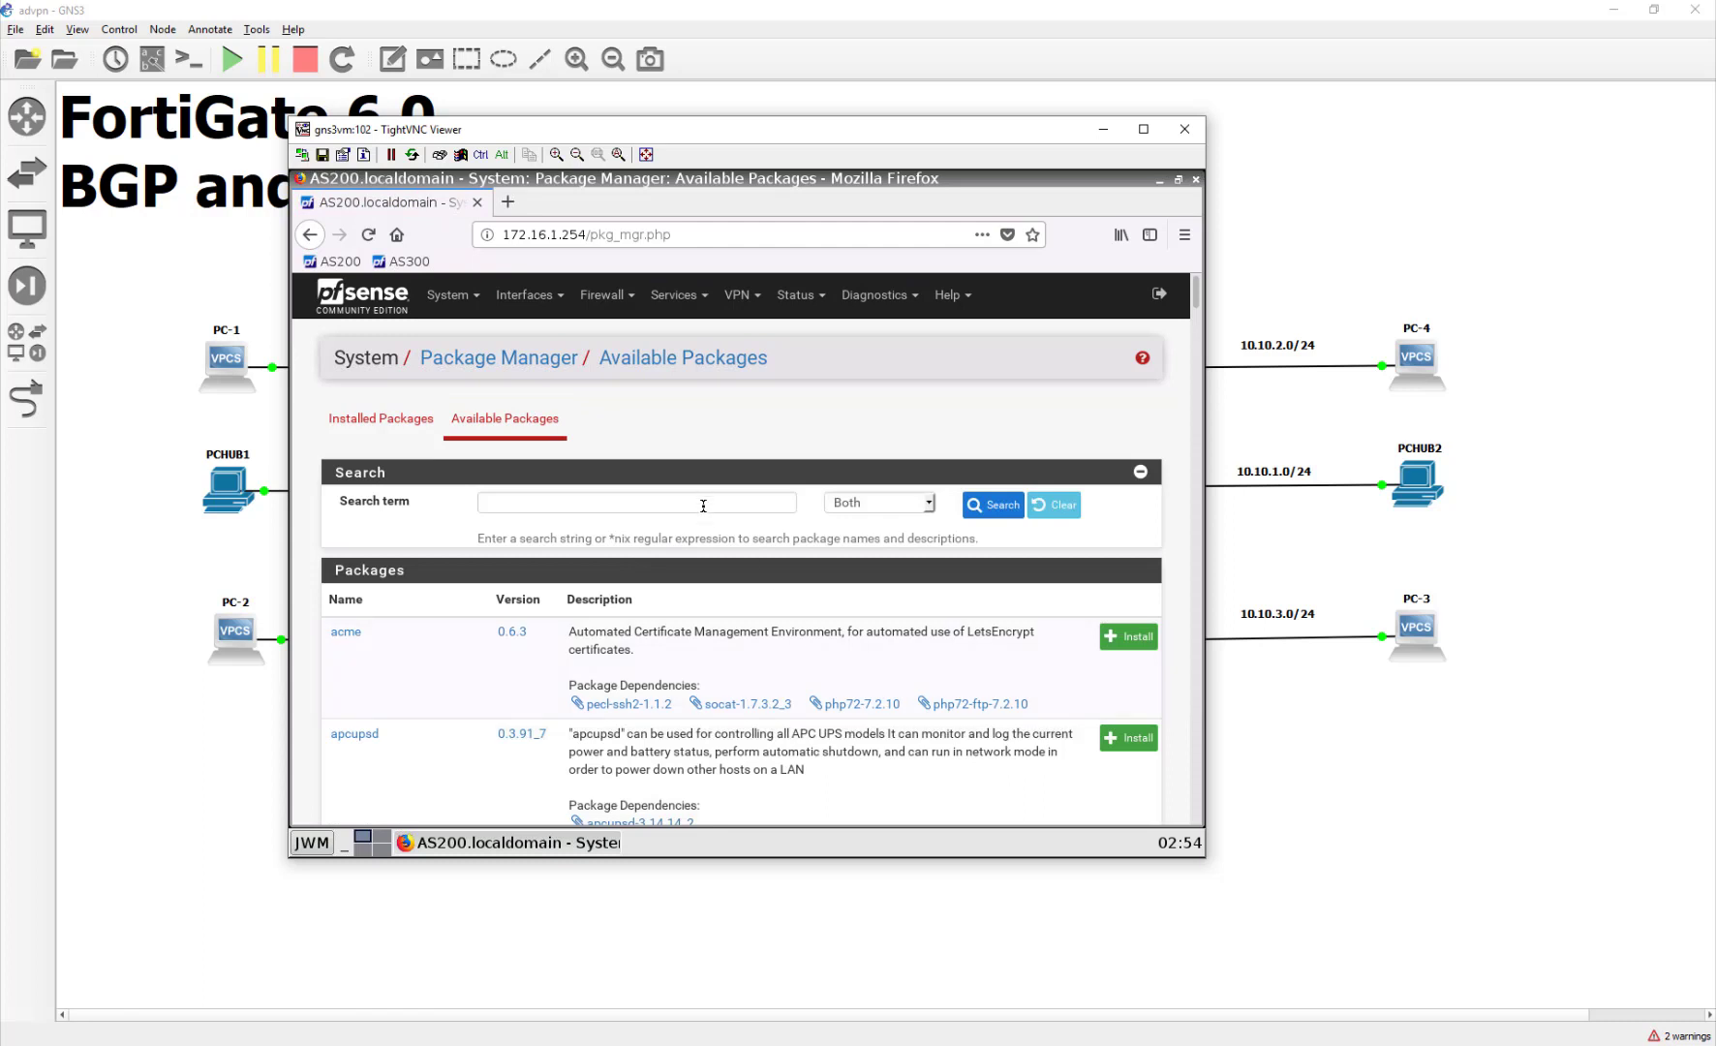
left_click(703, 505)
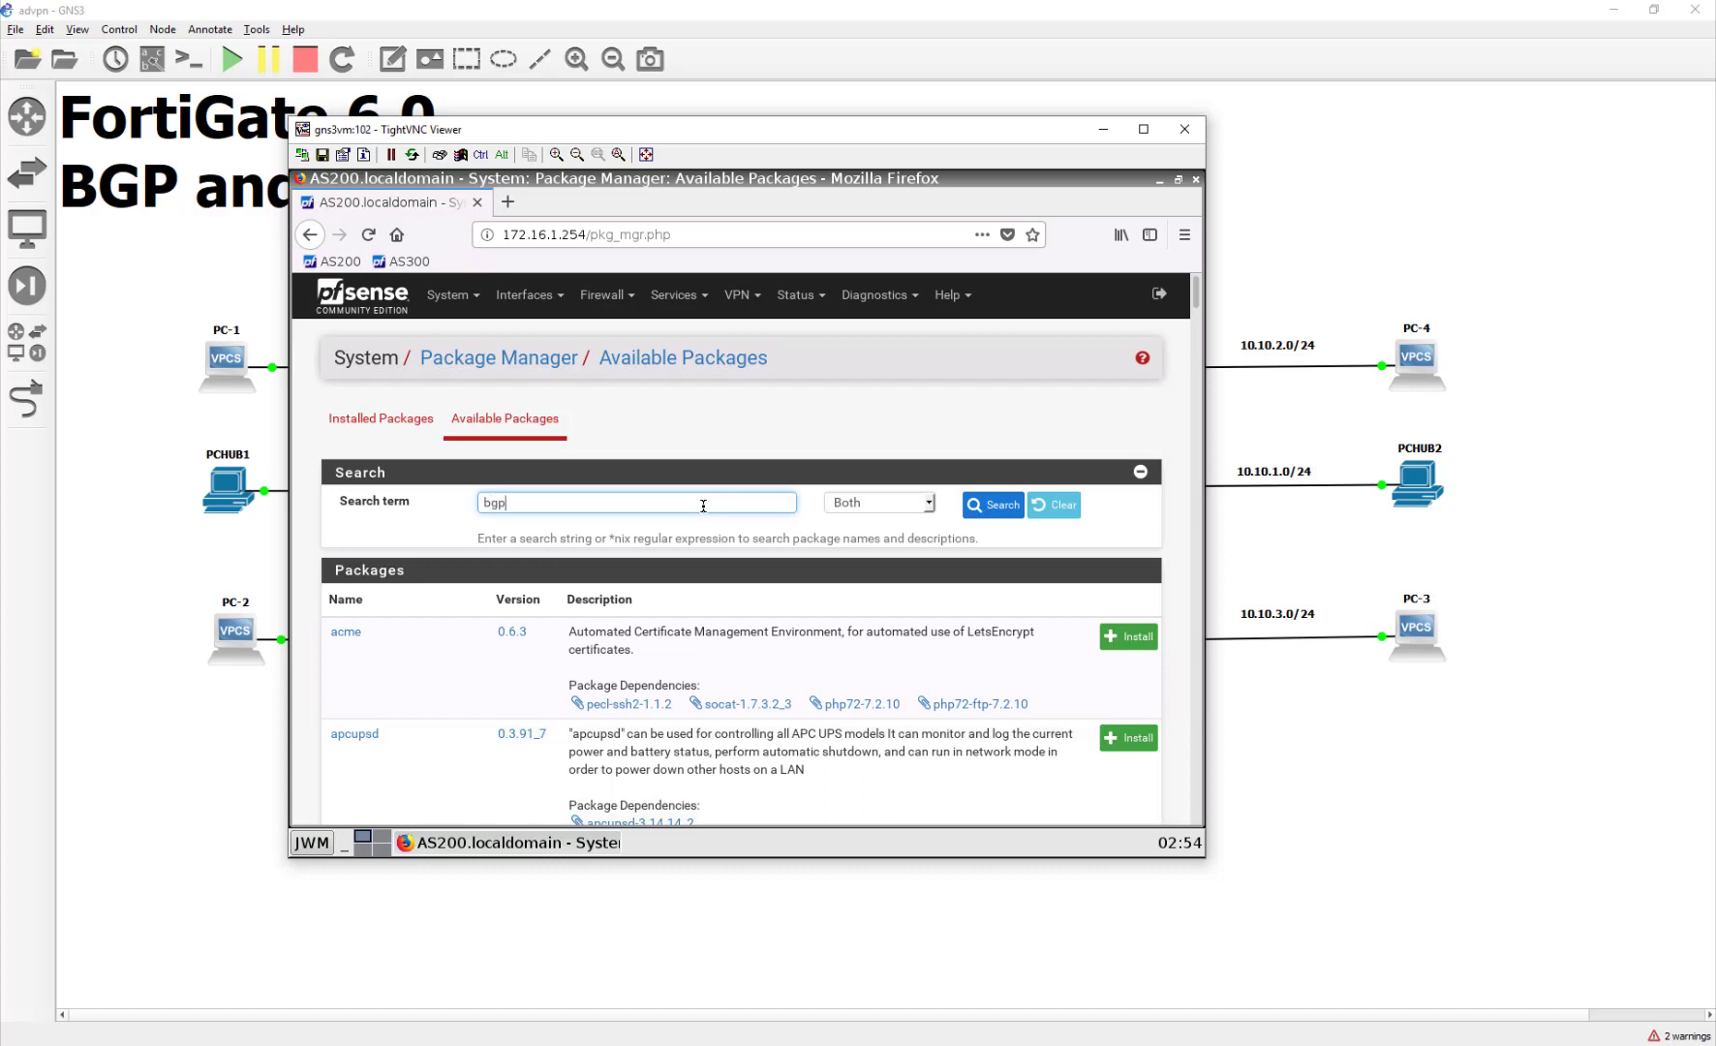
left_click(992, 505)
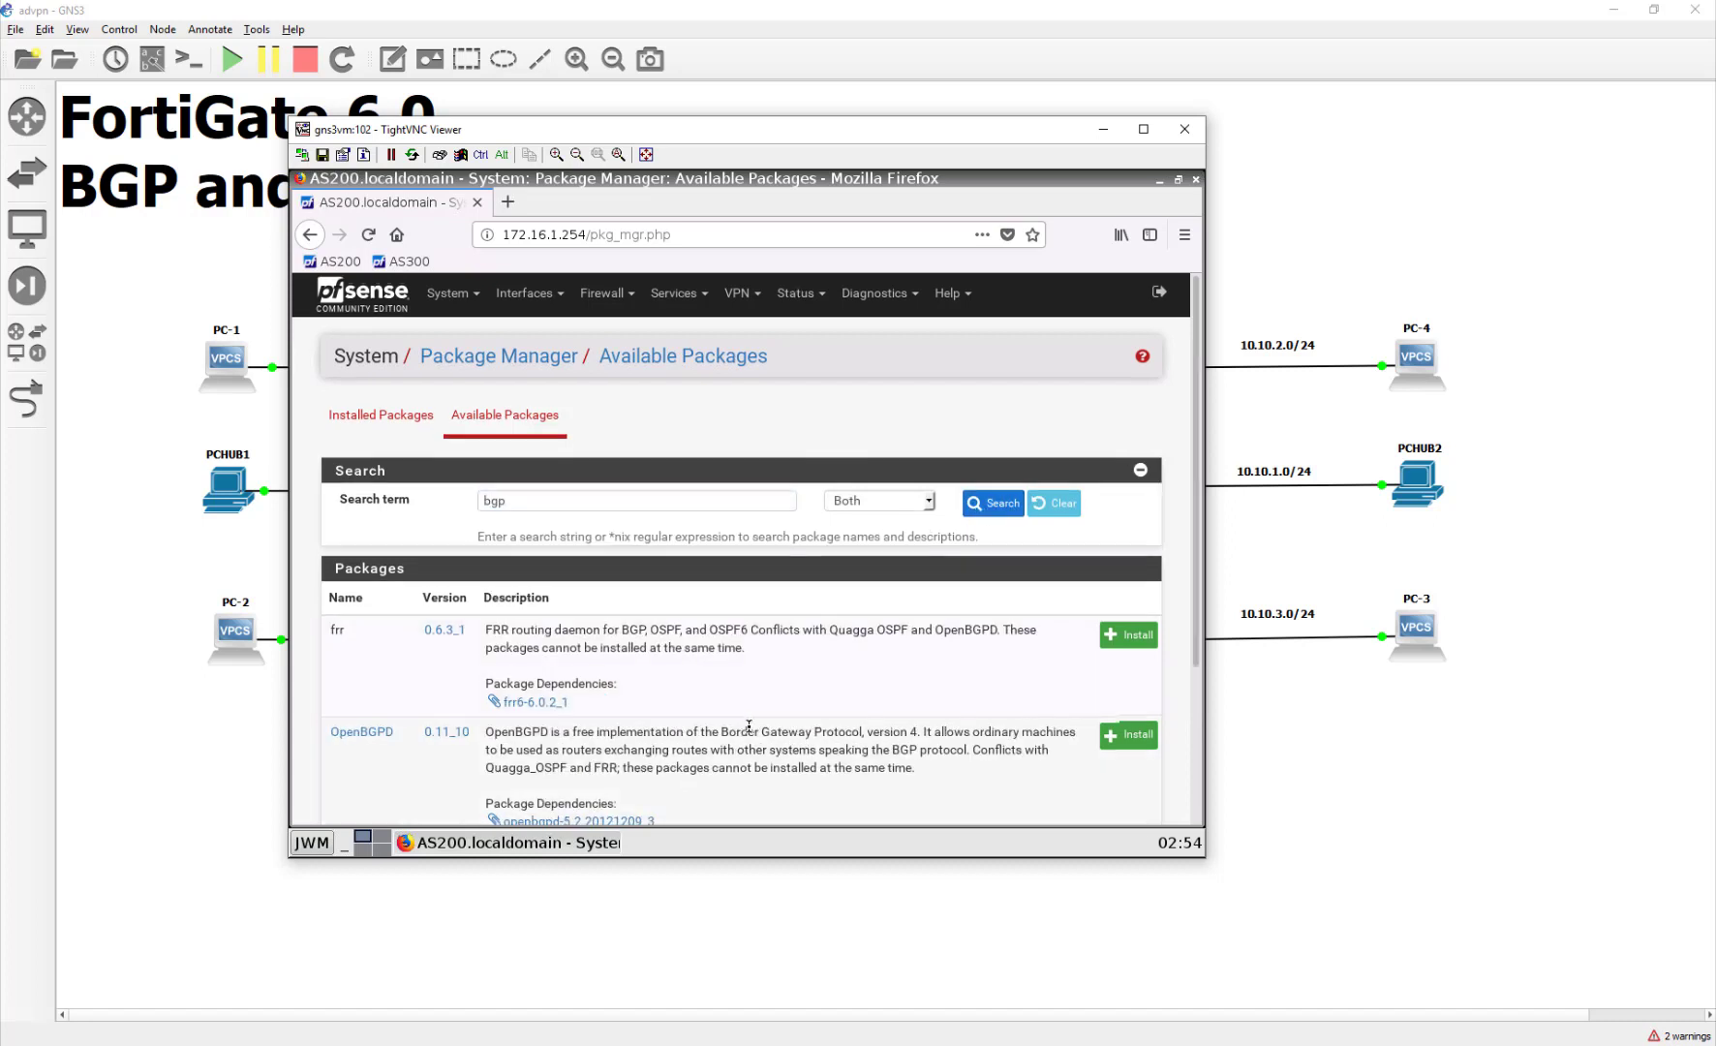
scroll(749, 731, "down", 1)
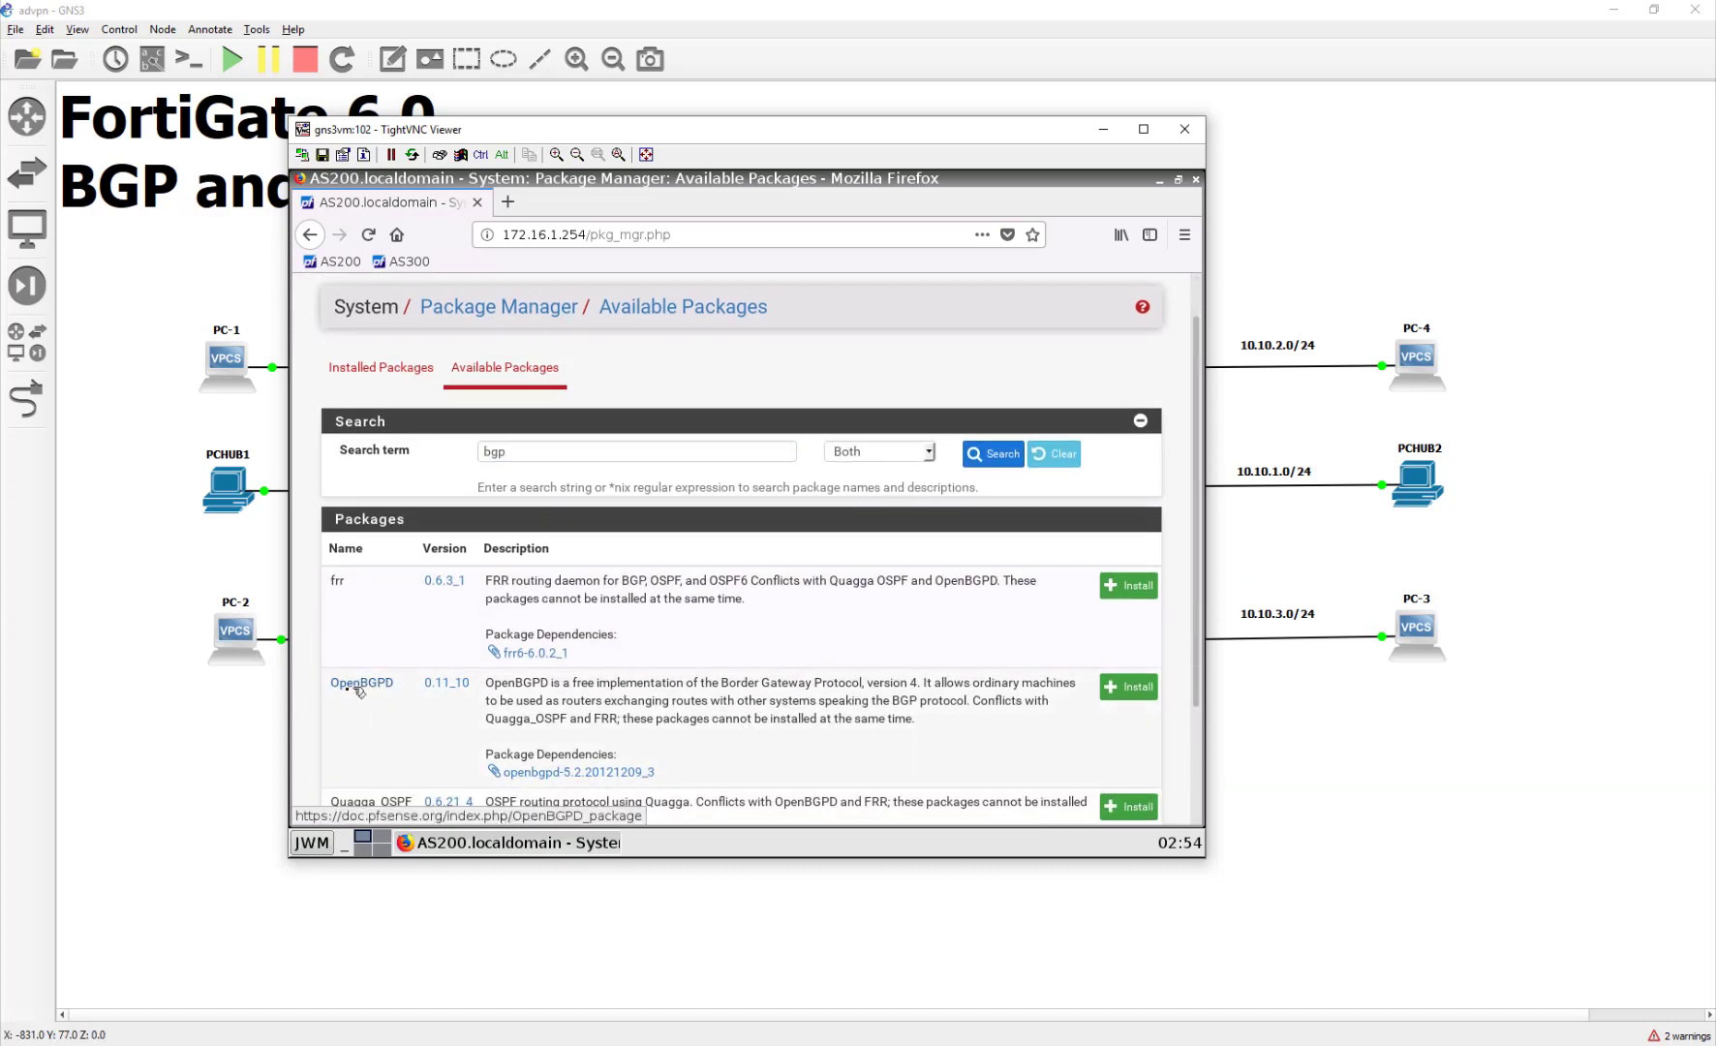
left_click(1129, 686)
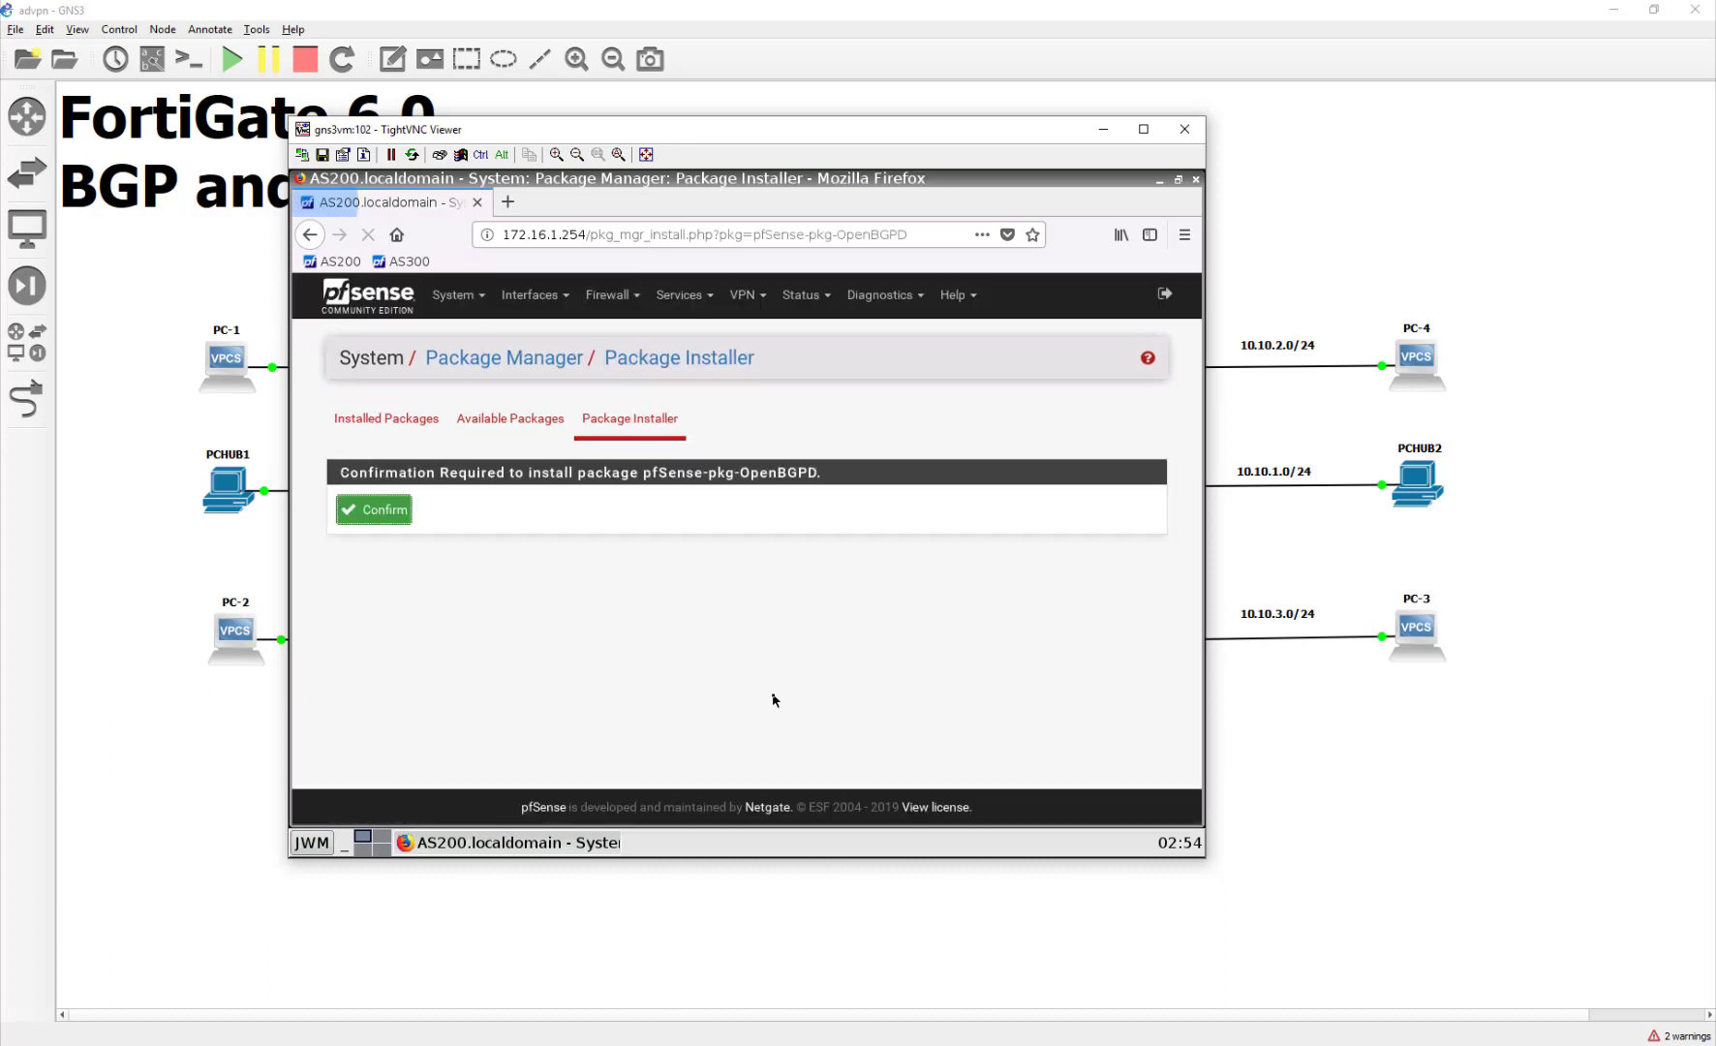
left_click(399, 509)
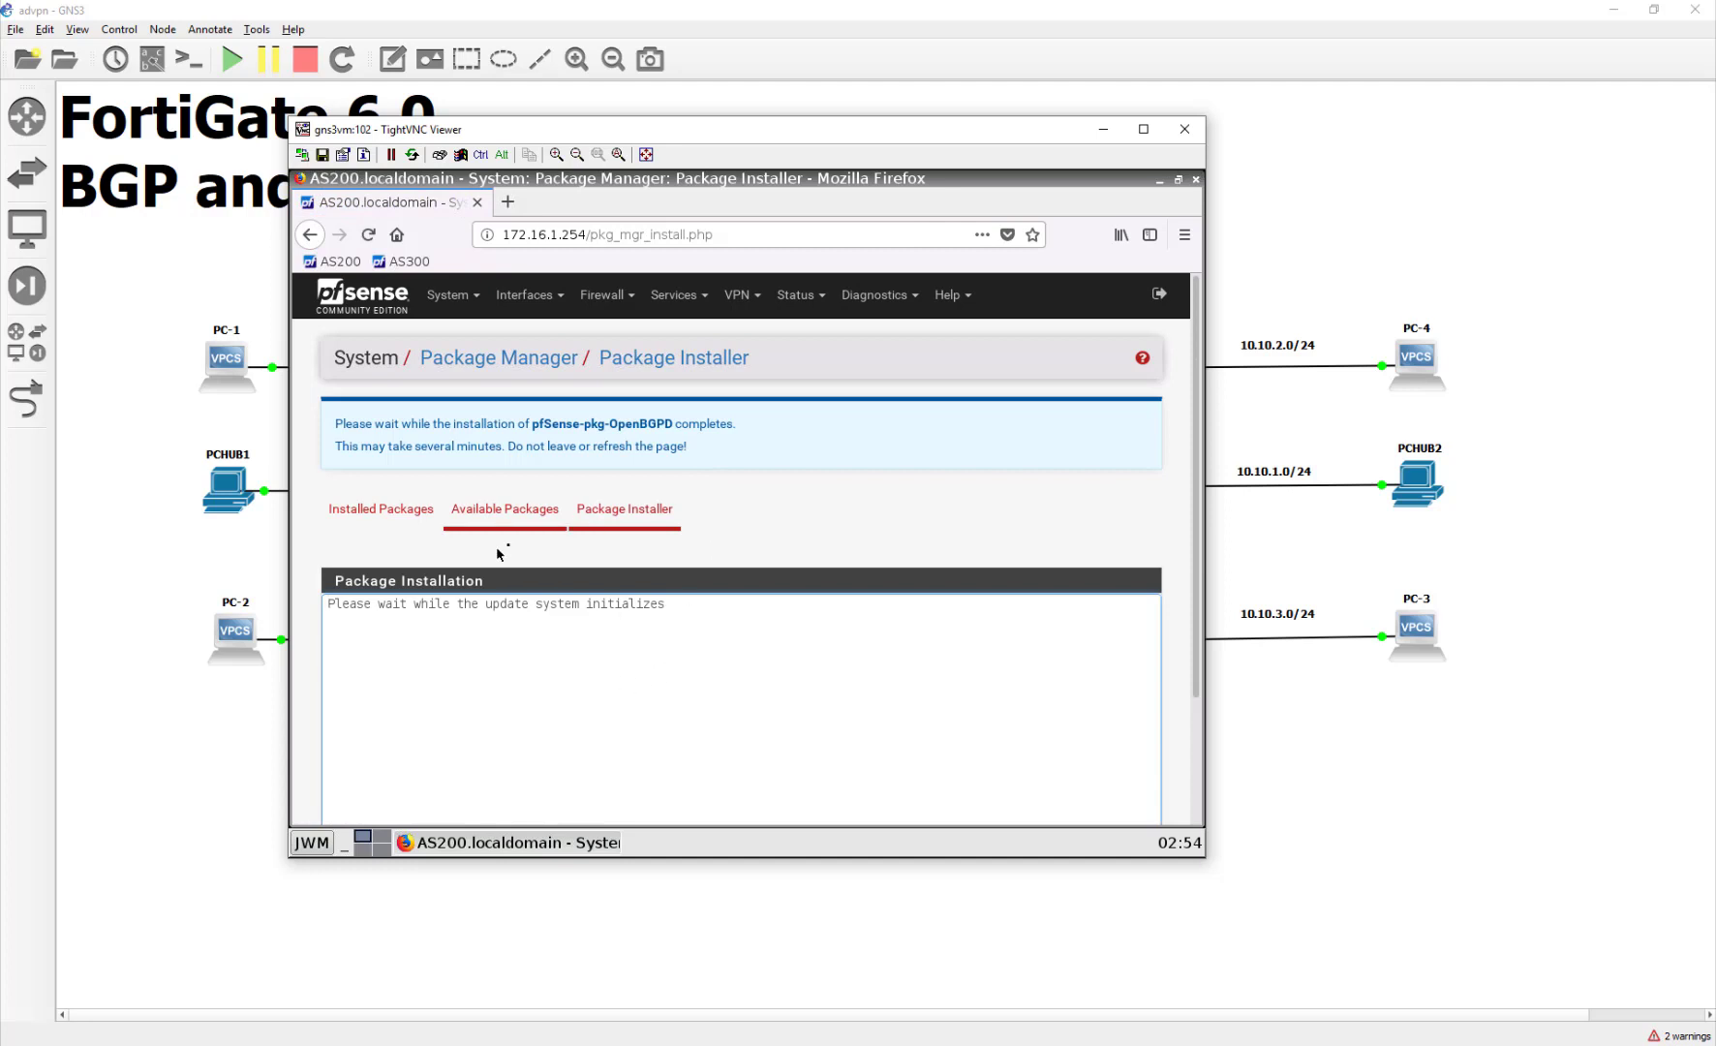
Step: In a new tab, sign in to the AS300 router as admin and remove the Netgate support widget
left_click(507, 201)
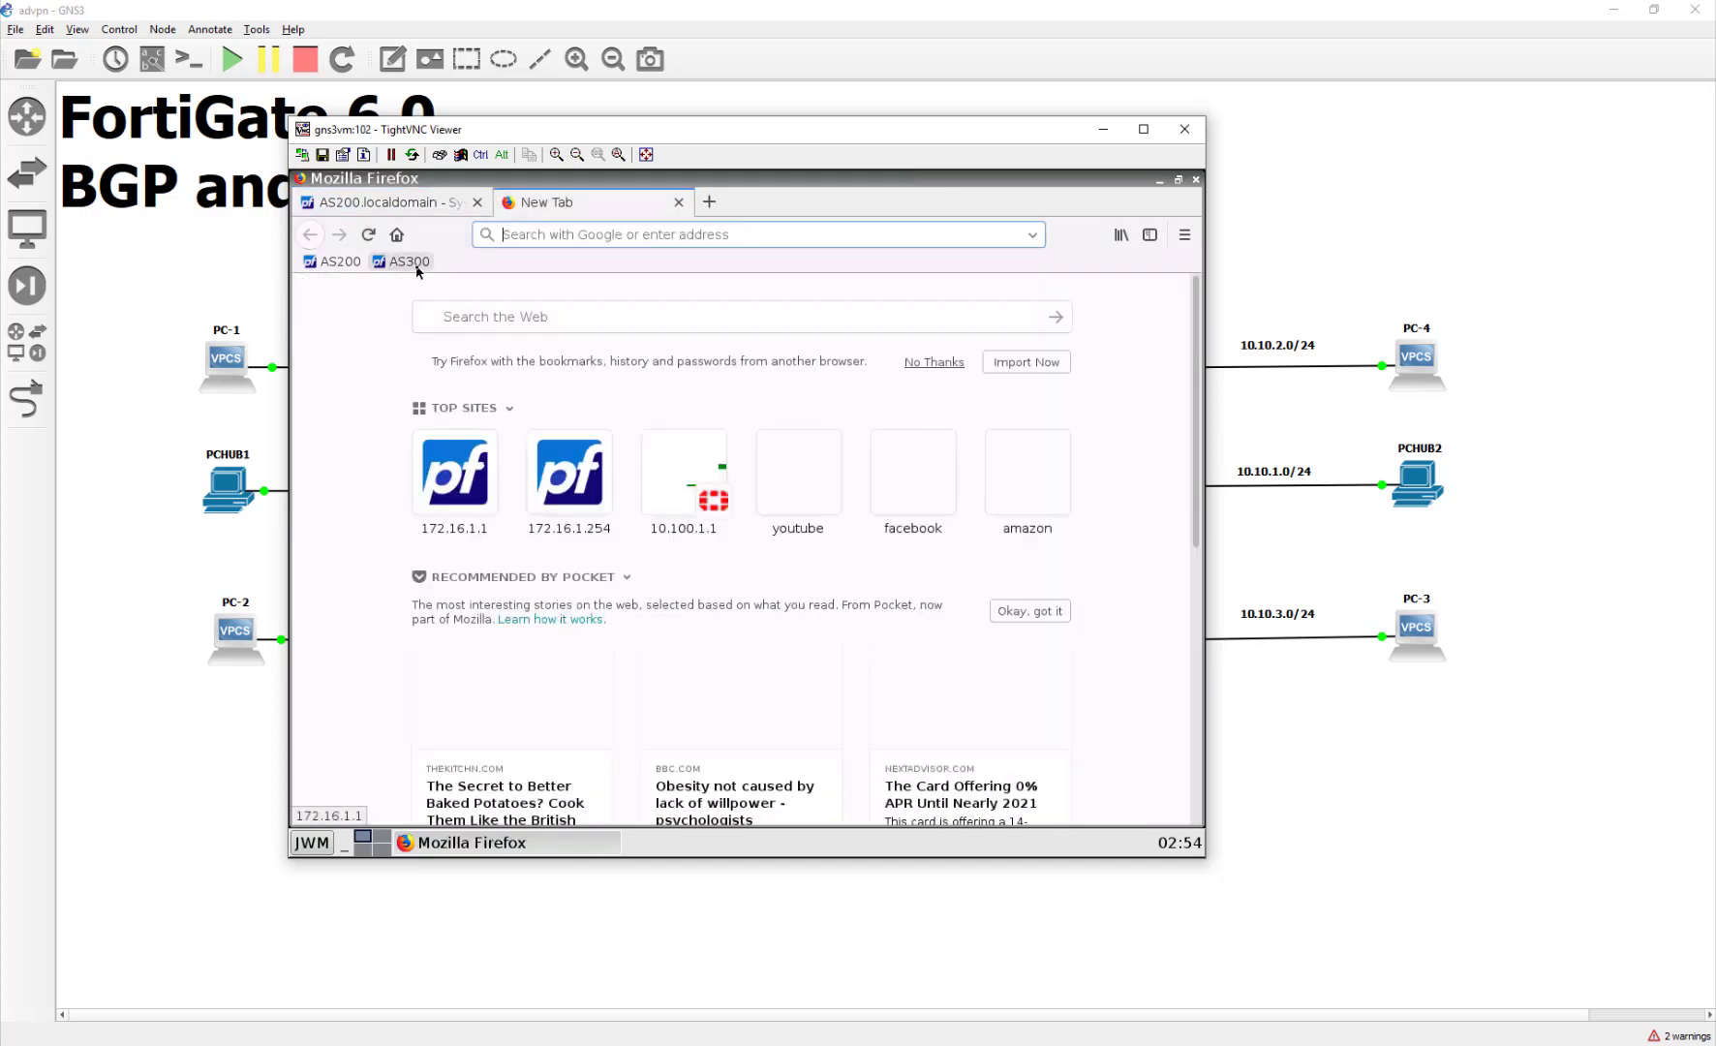
left_click(402, 261)
left_click(789, 523)
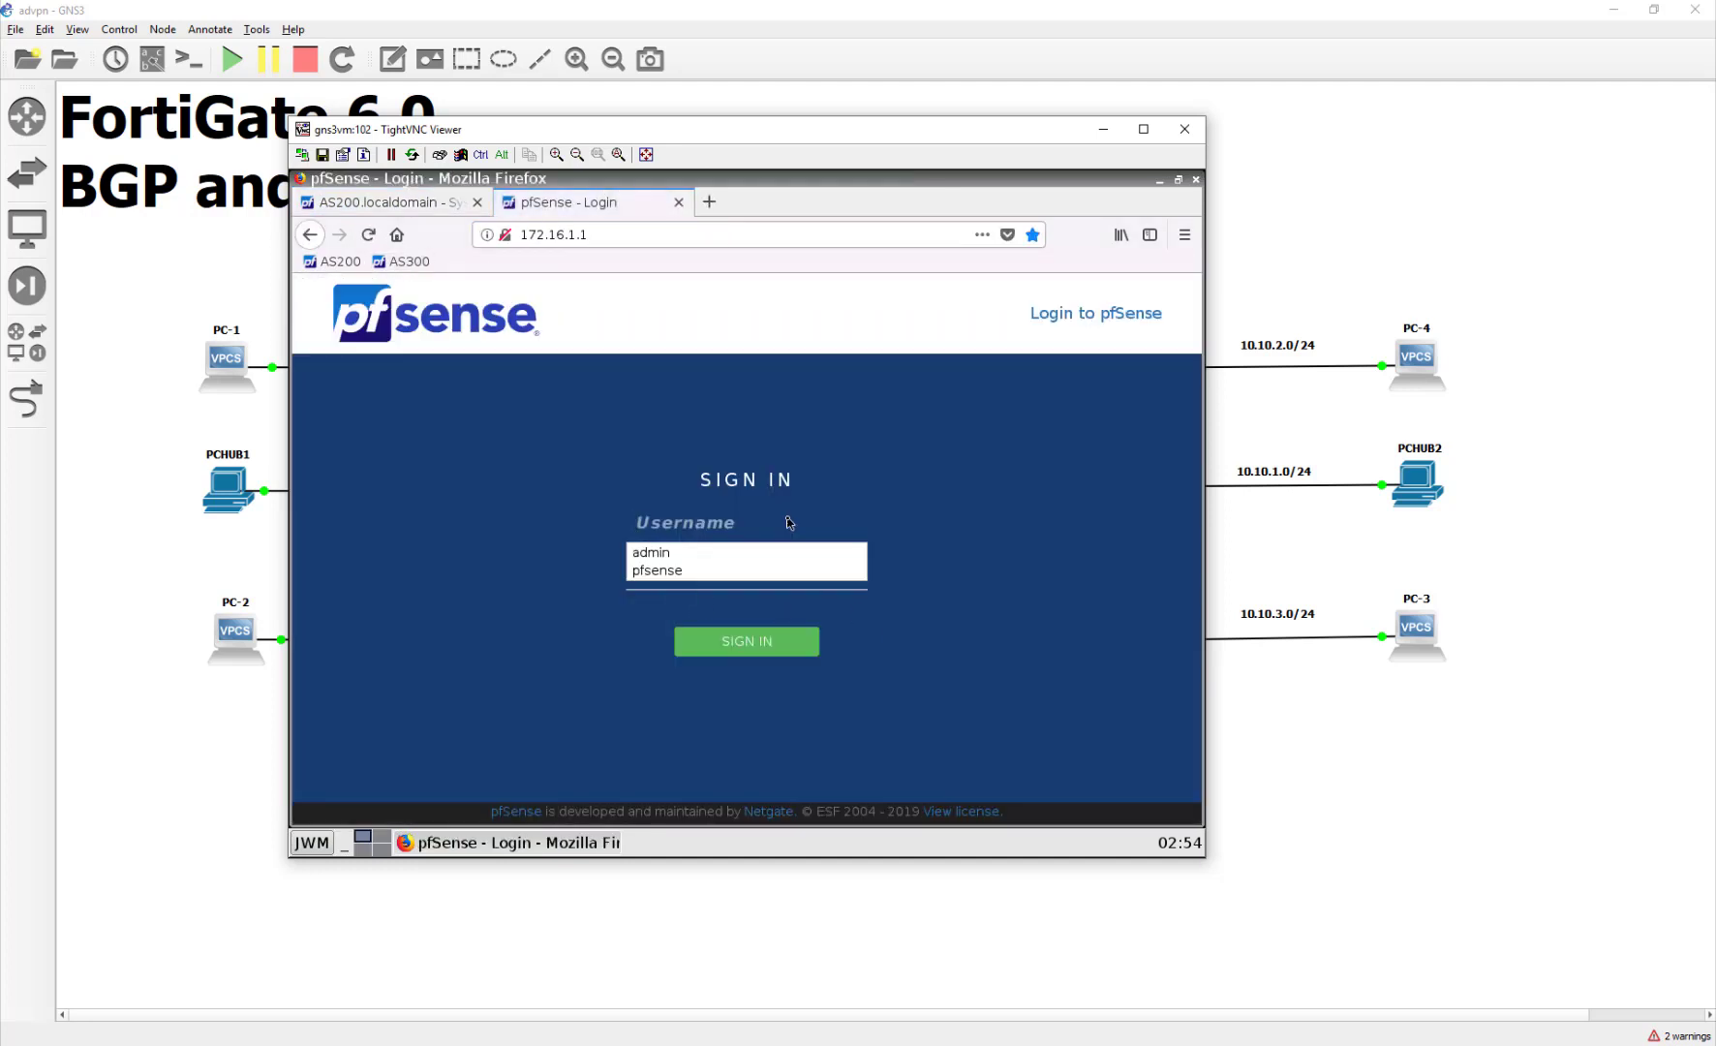
type("admin")
key("Tab")
type("password")
key("Return")
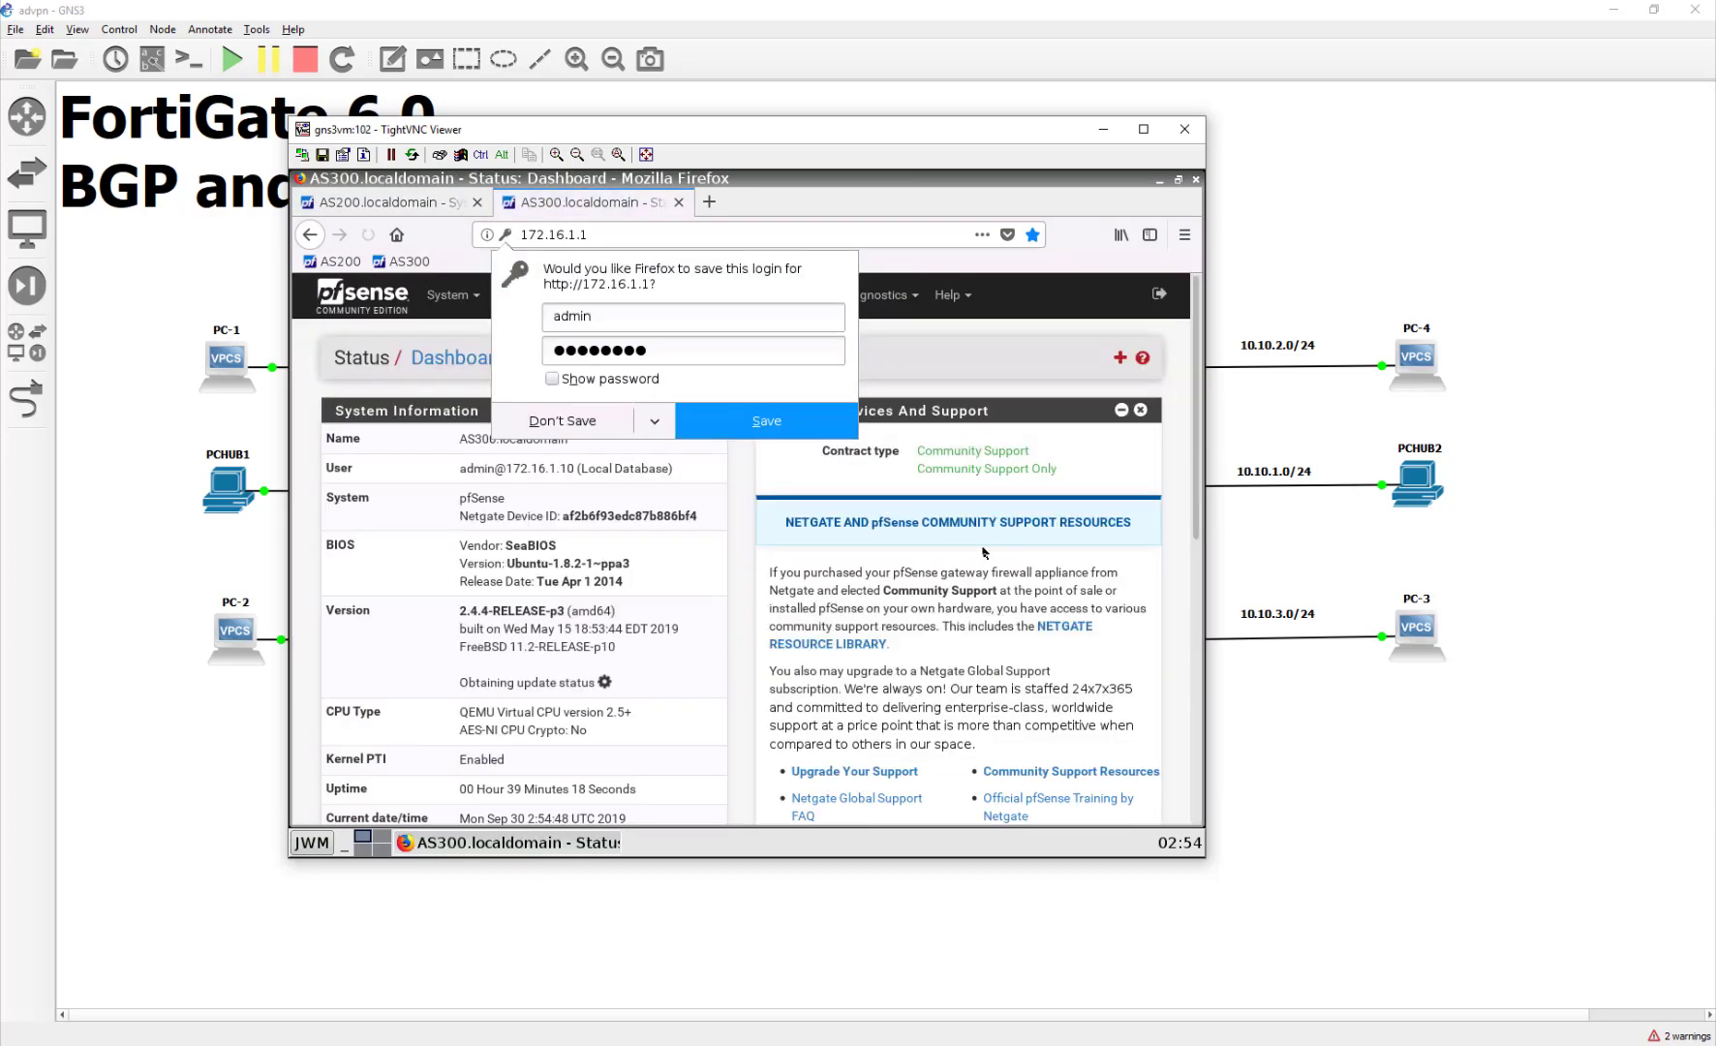
left_click(1141, 410)
left_click(1141, 410)
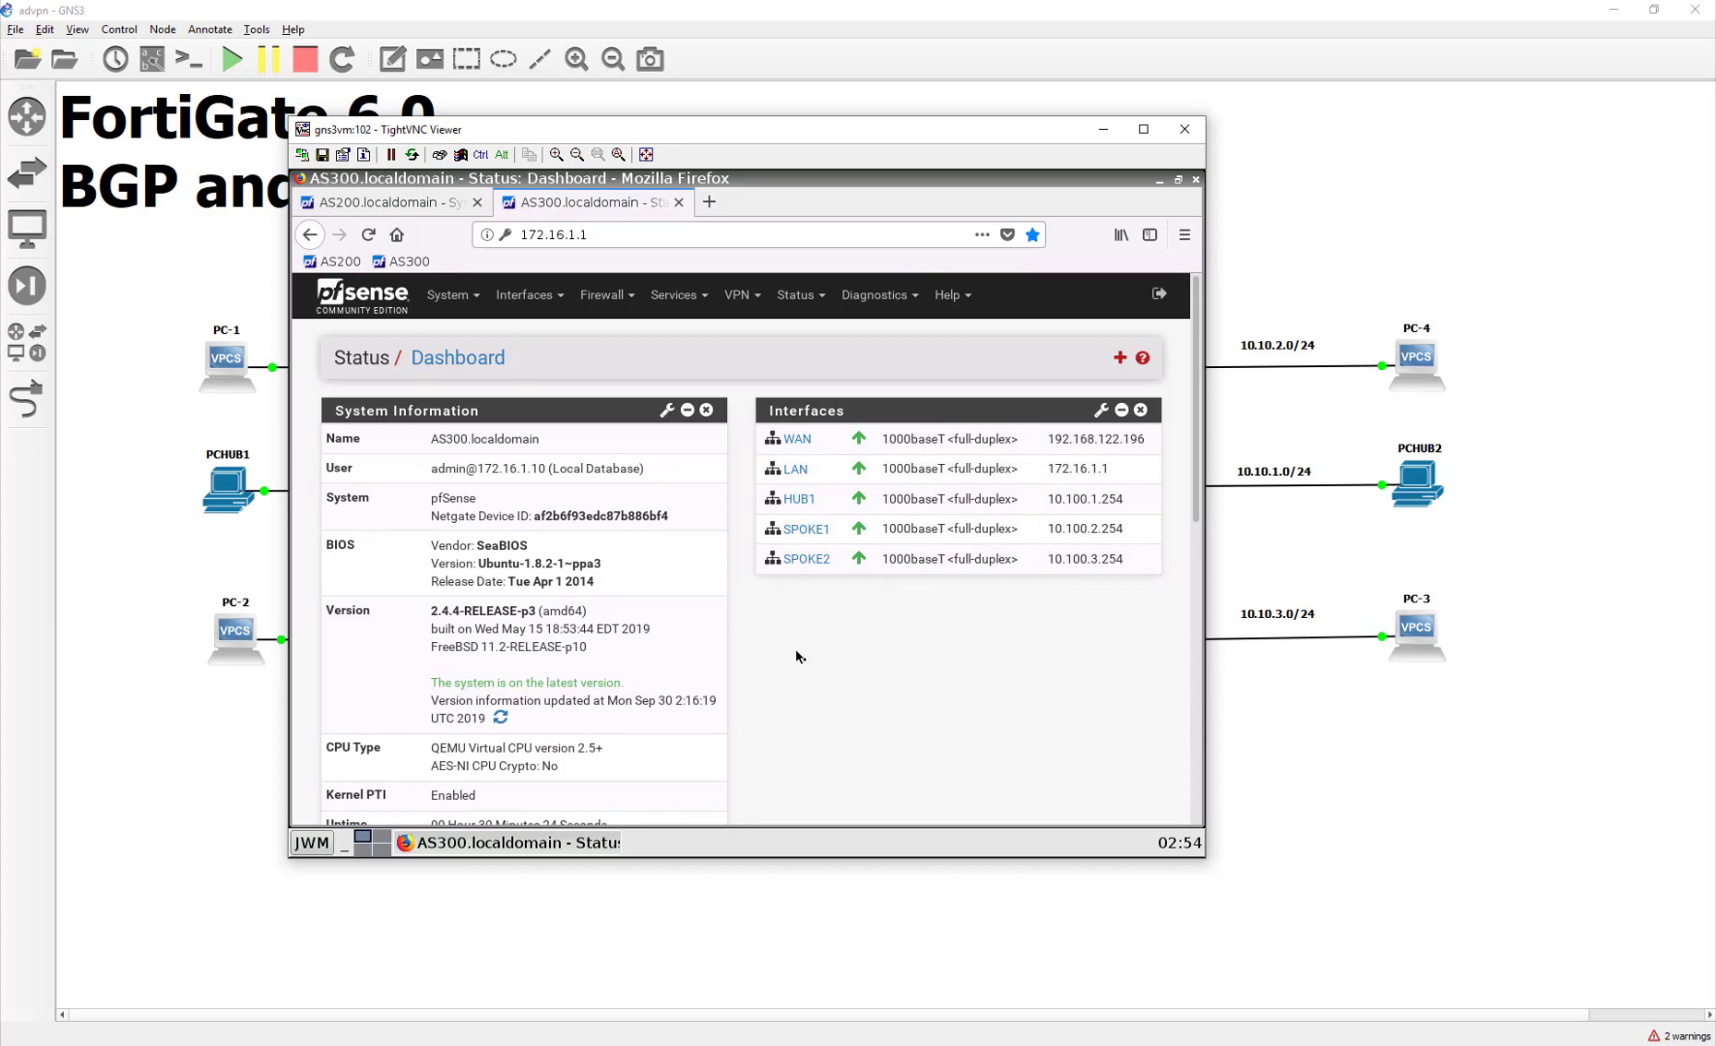
Step: Search AS300's available packages for bgp, confirm the OpenBGPD install, and return to AS200's tab
scroll(803, 662, "down", 10)
scroll(809, 656, "up", 8)
scroll(808, 657, "up", 2)
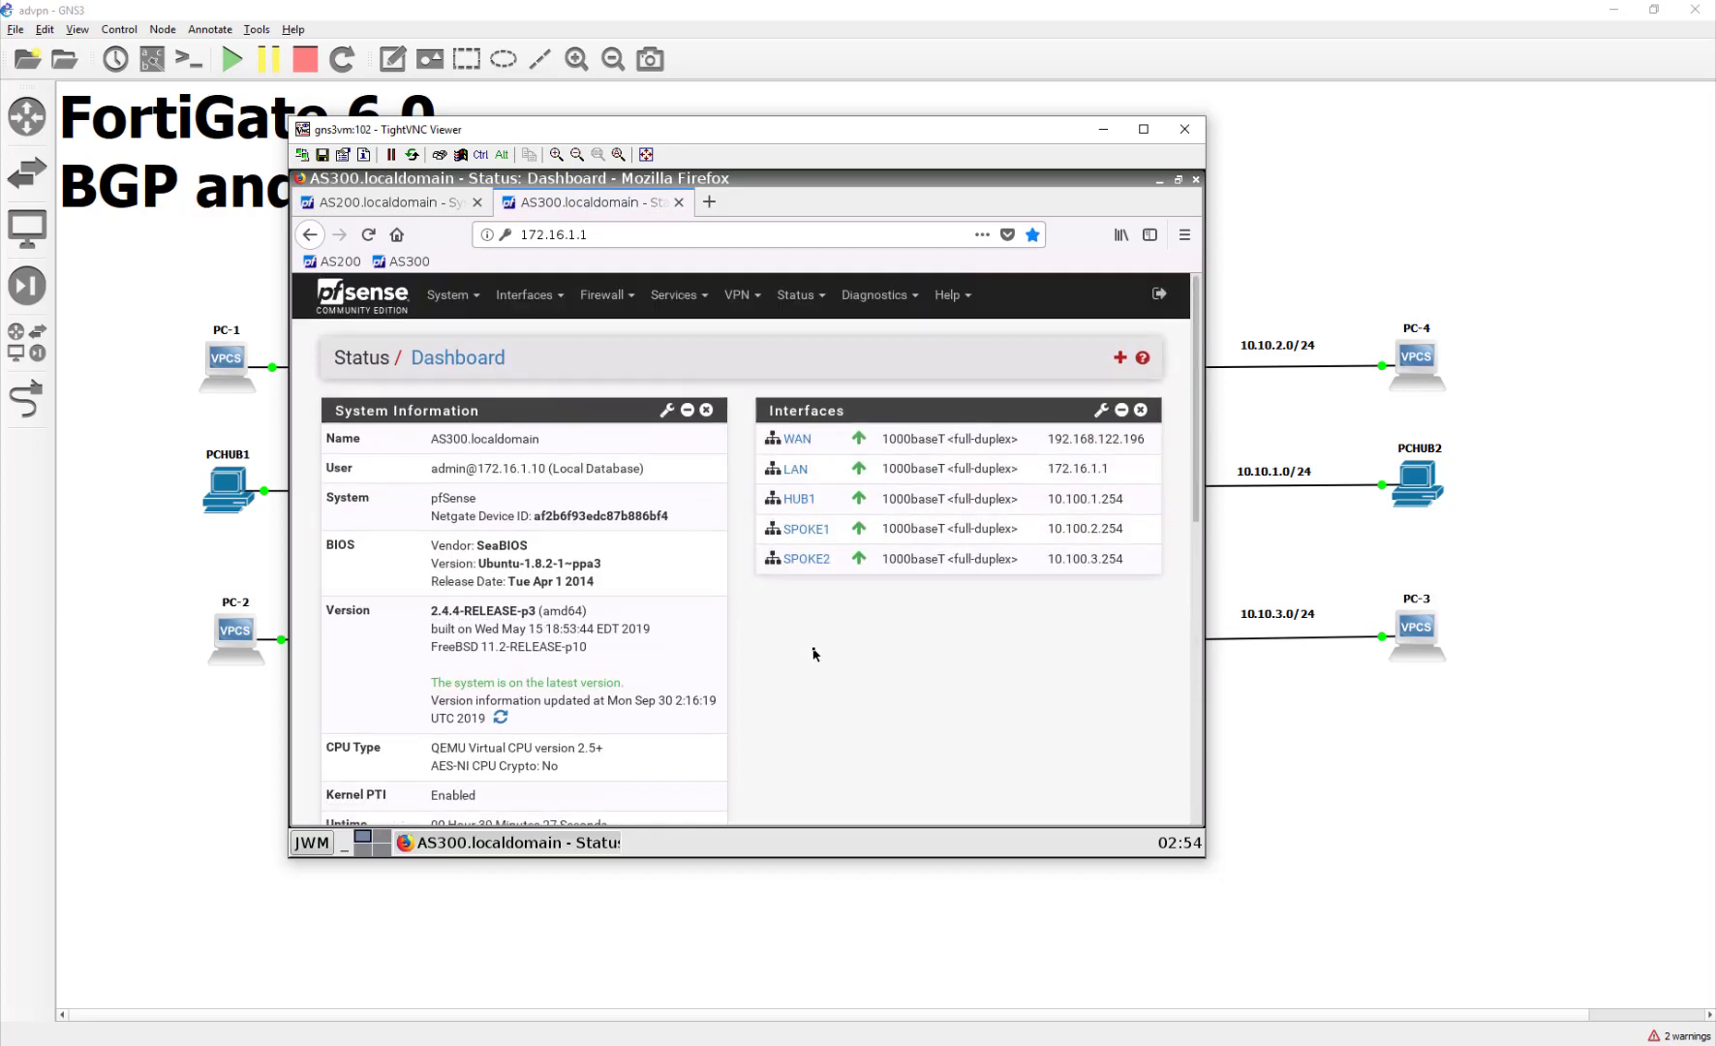
left_click(460, 306)
left_click(497, 472)
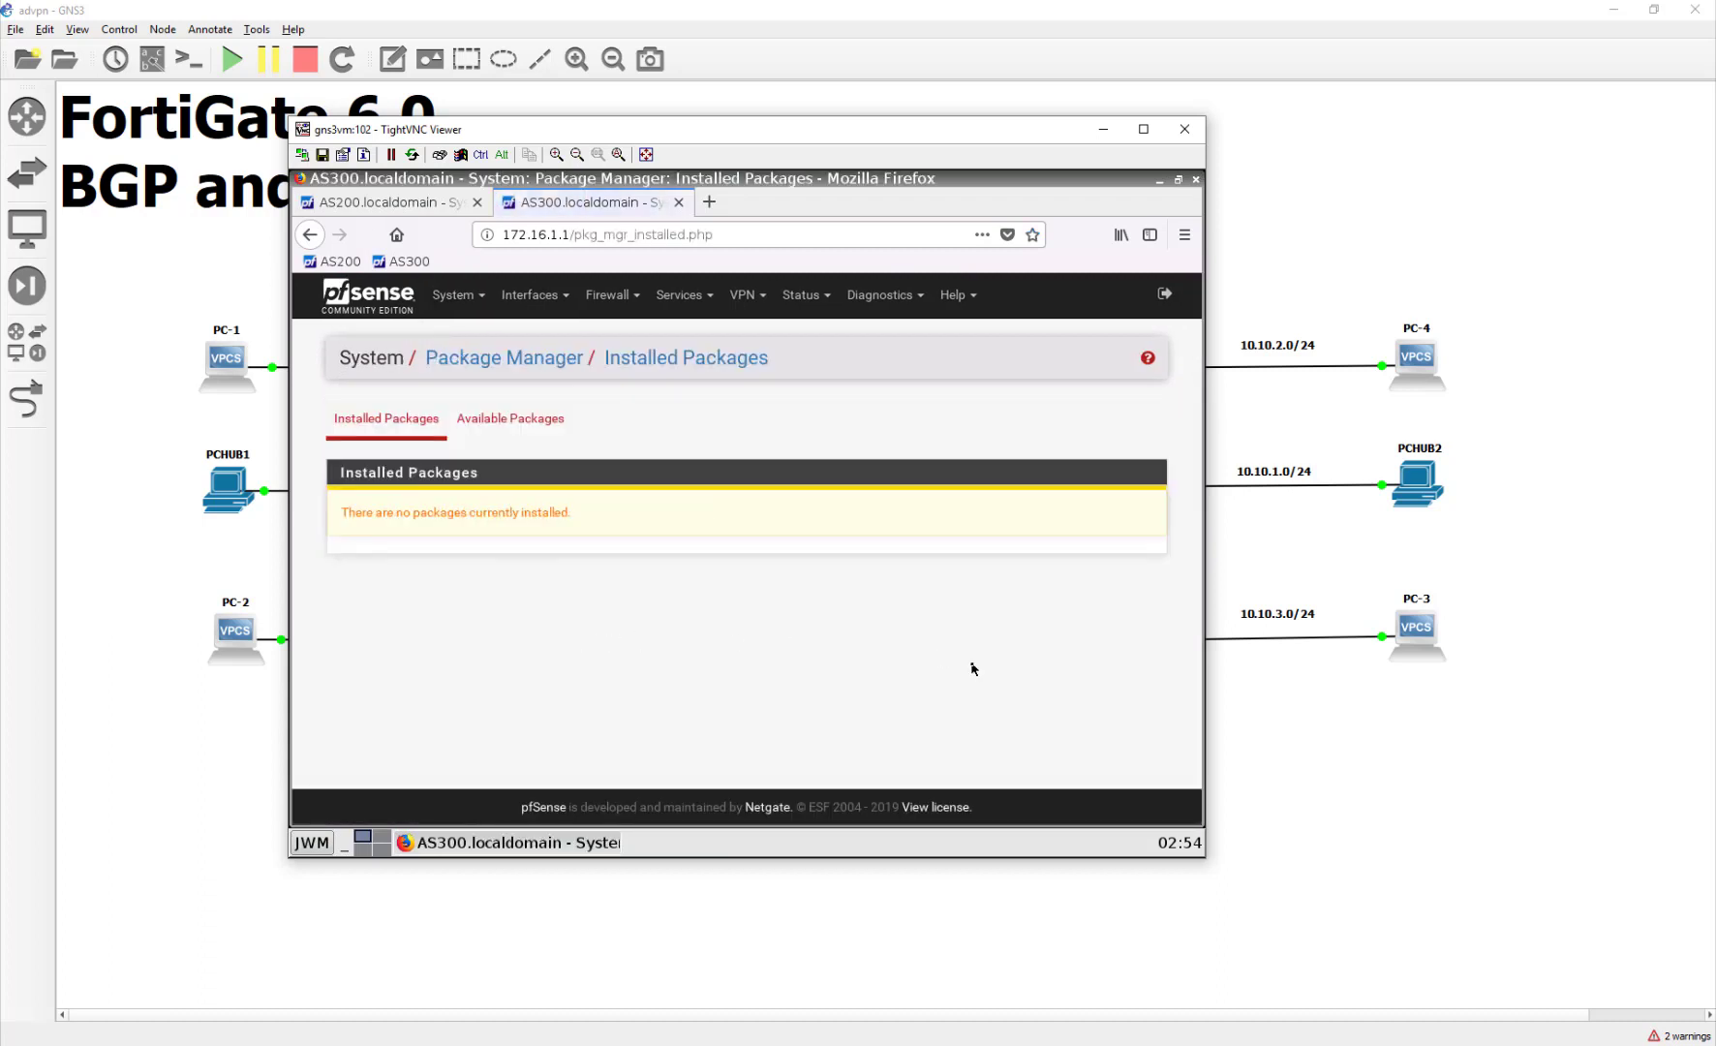
left_click(510, 417)
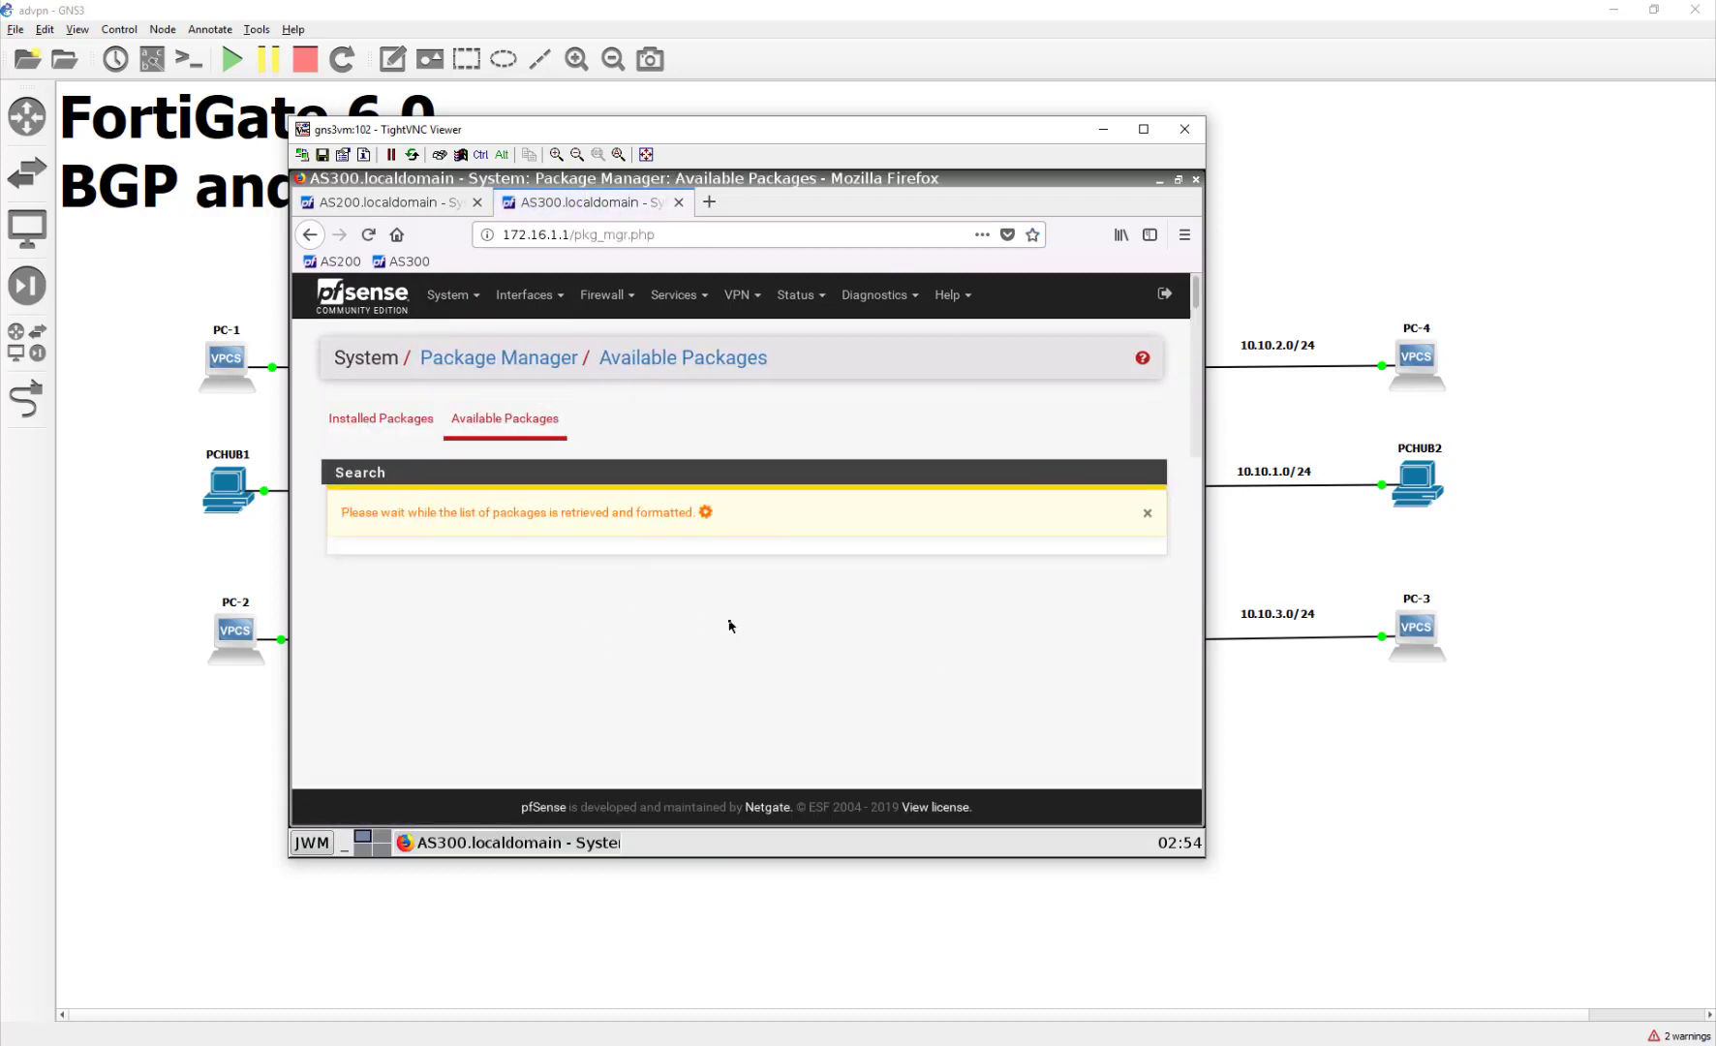
left_click(674, 503)
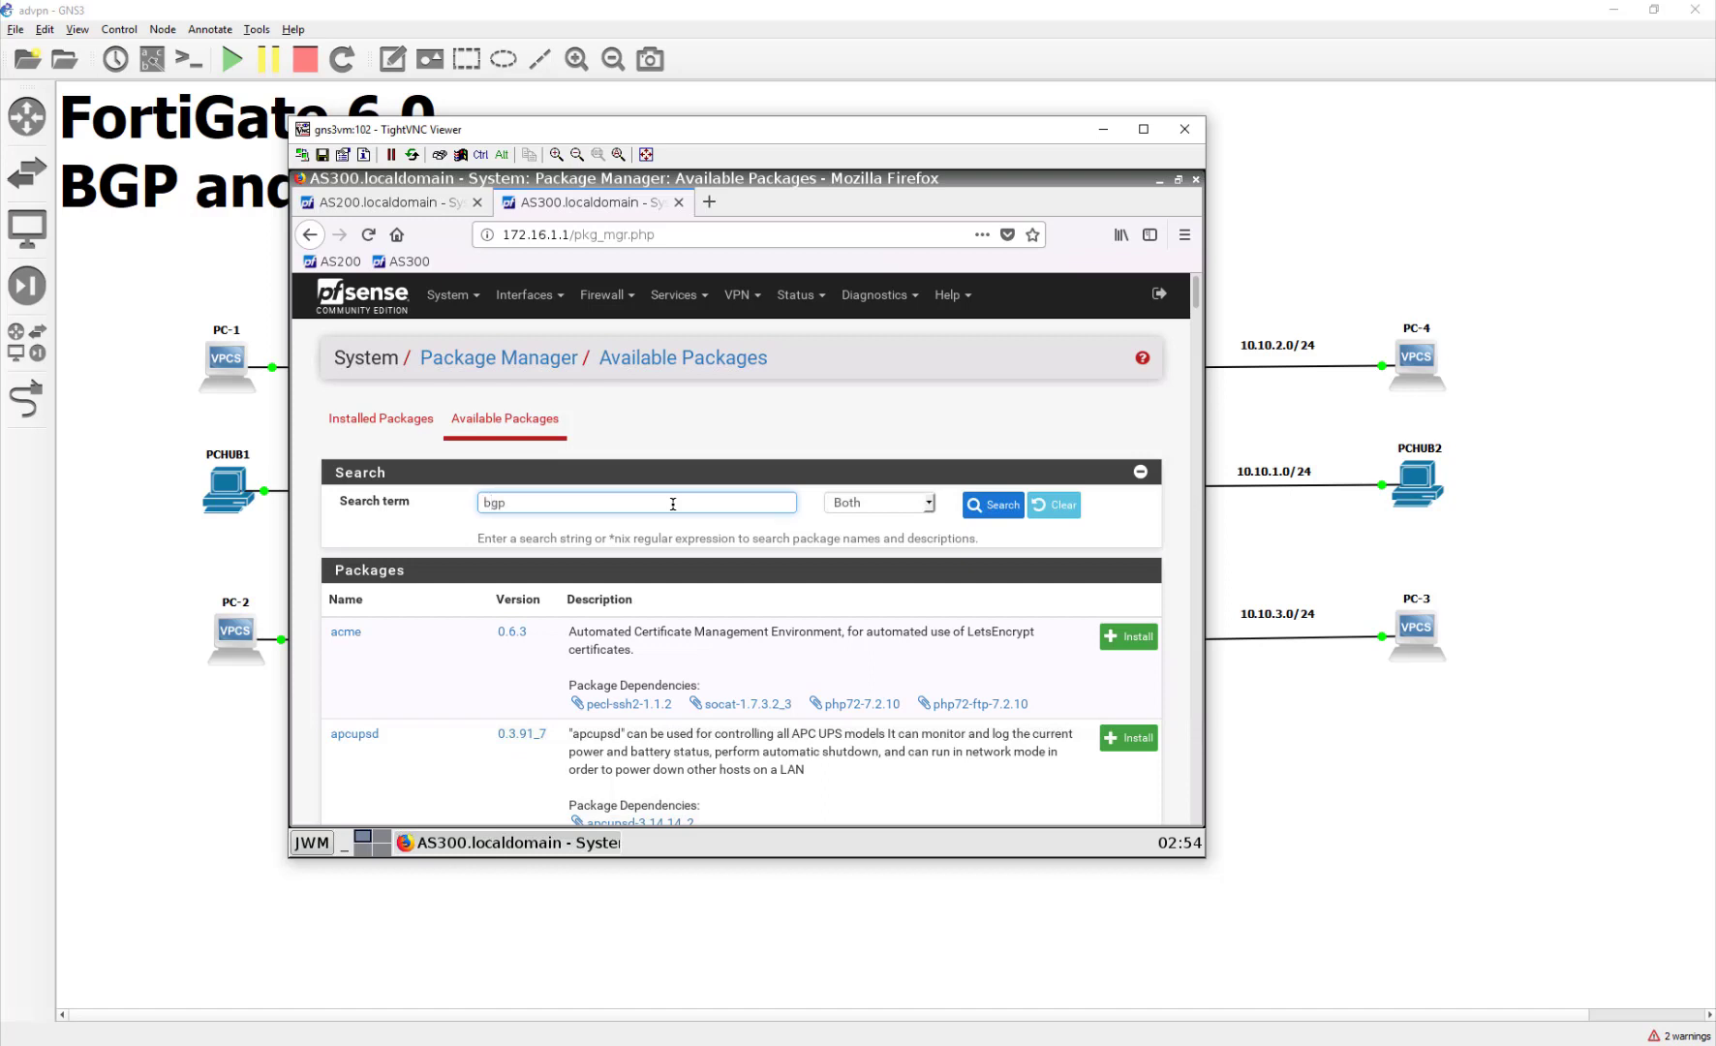
key("Return")
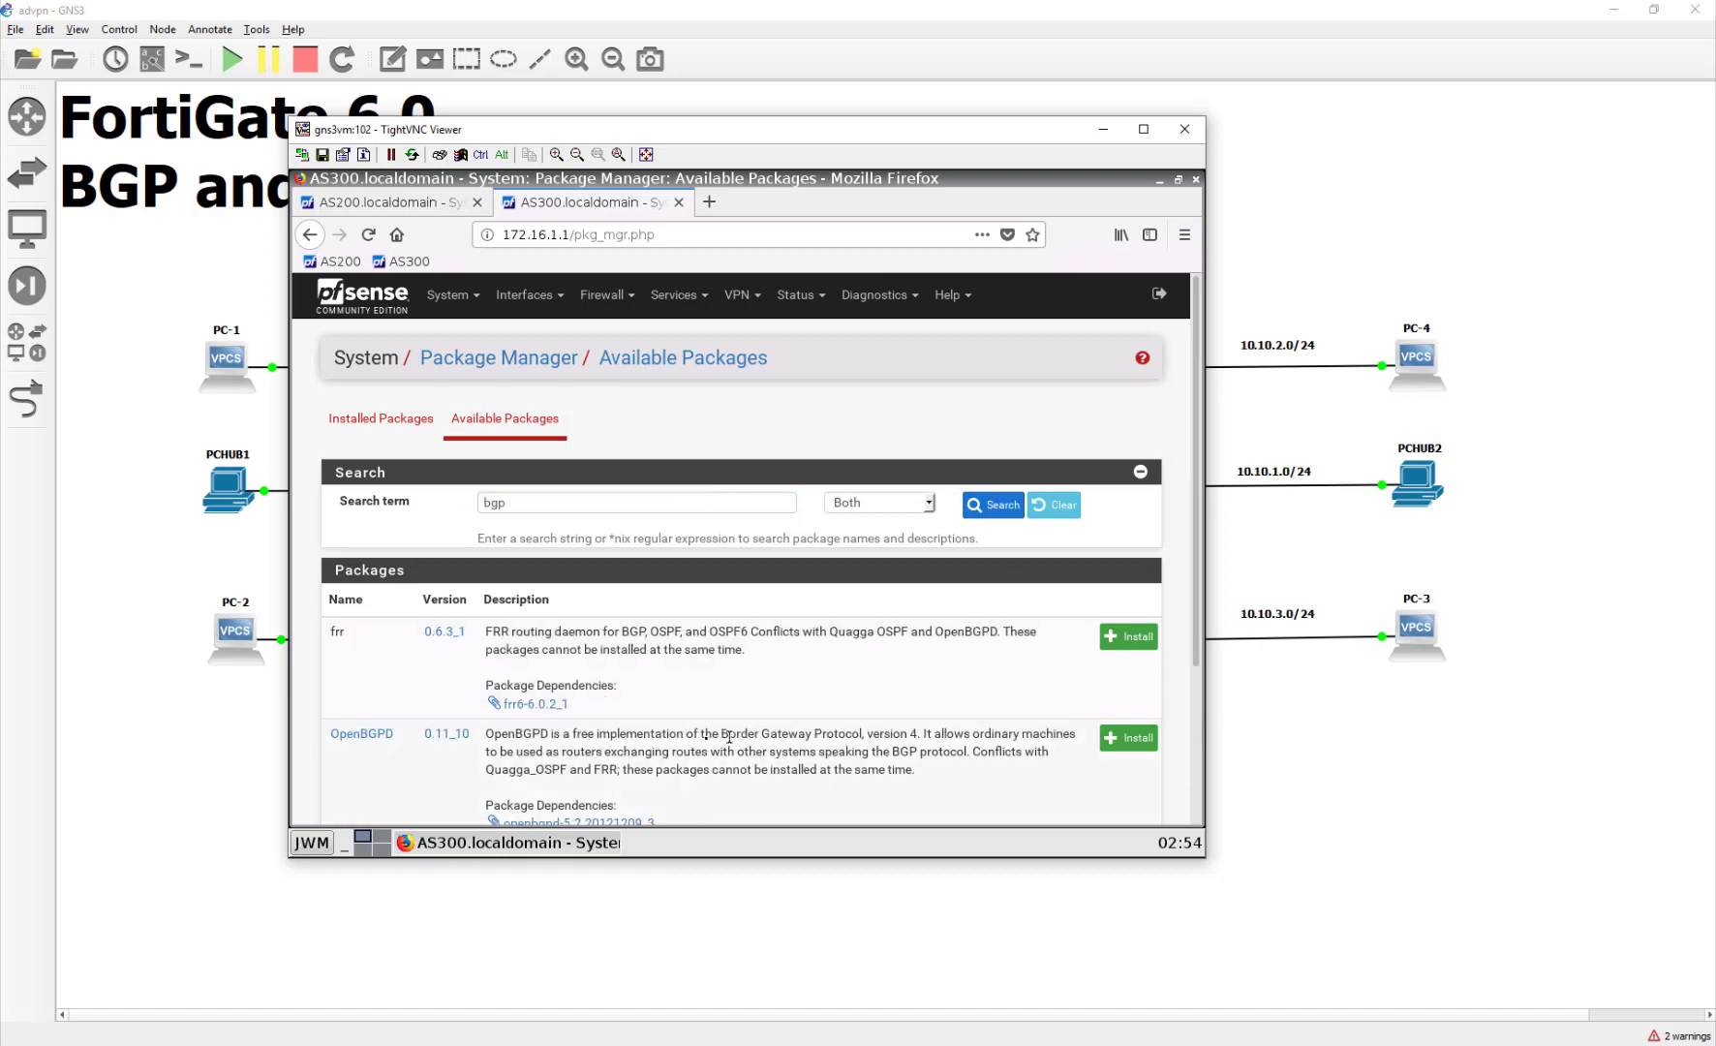
left_click(1128, 738)
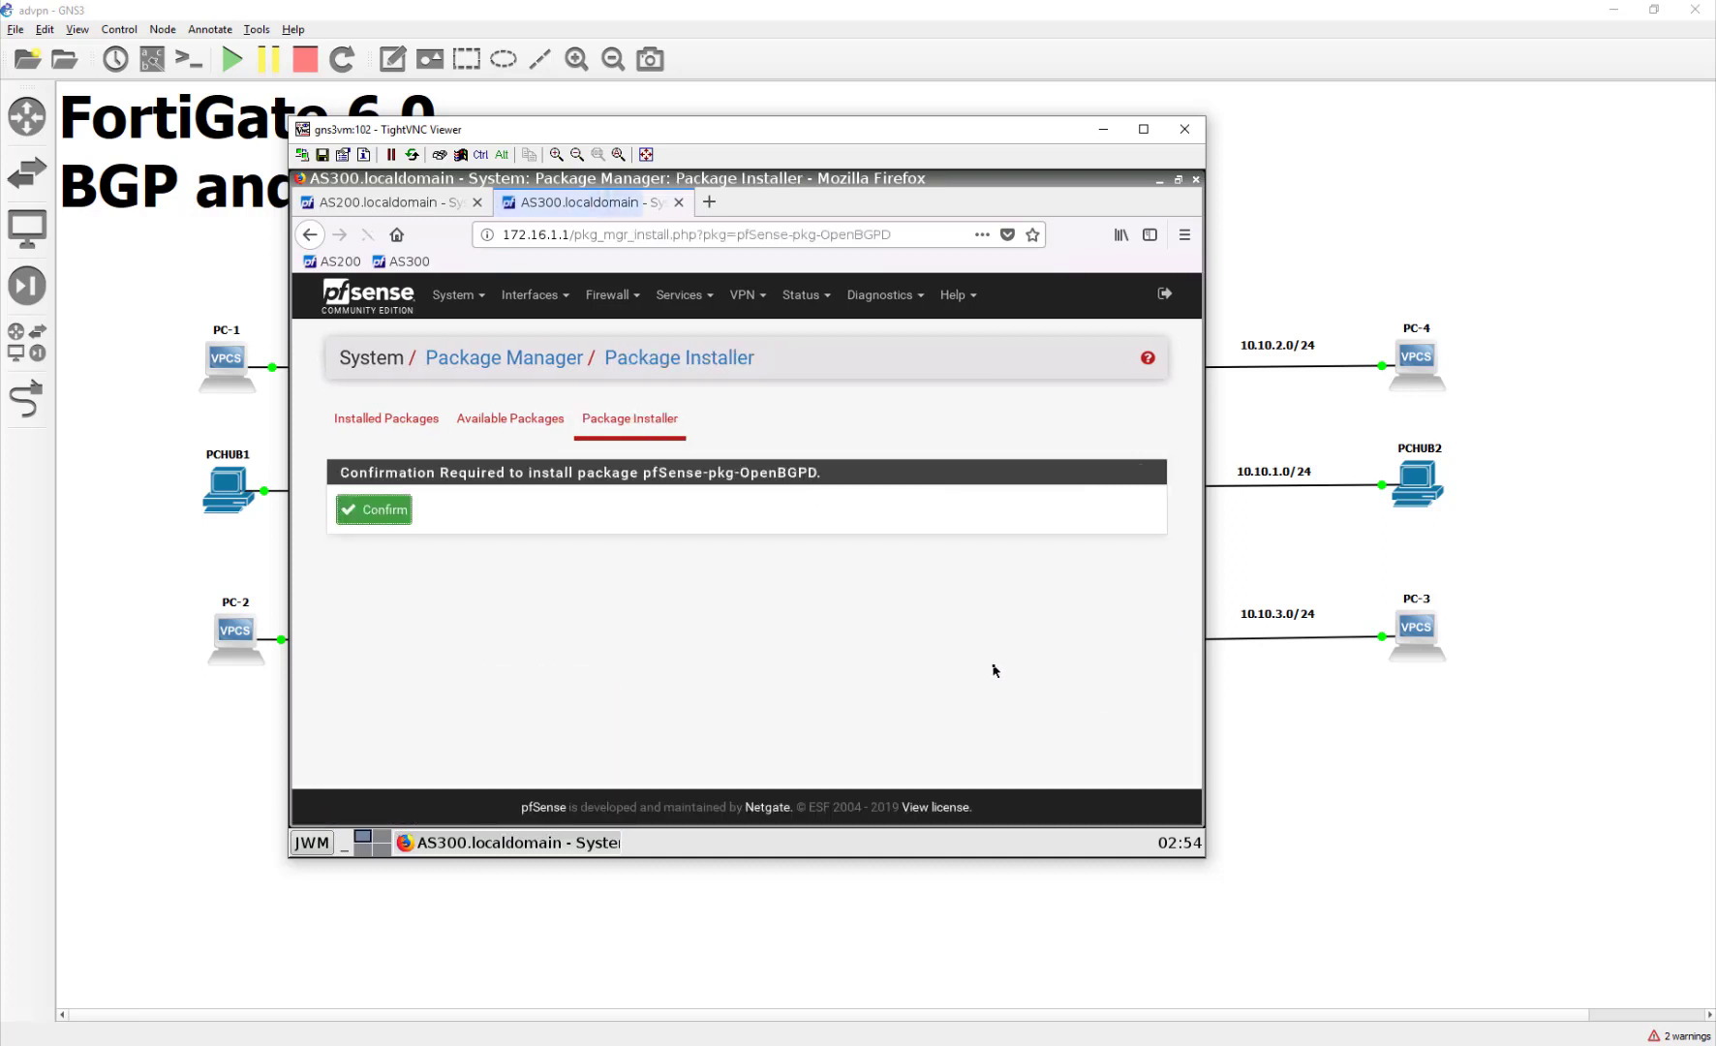
left_click(391, 511)
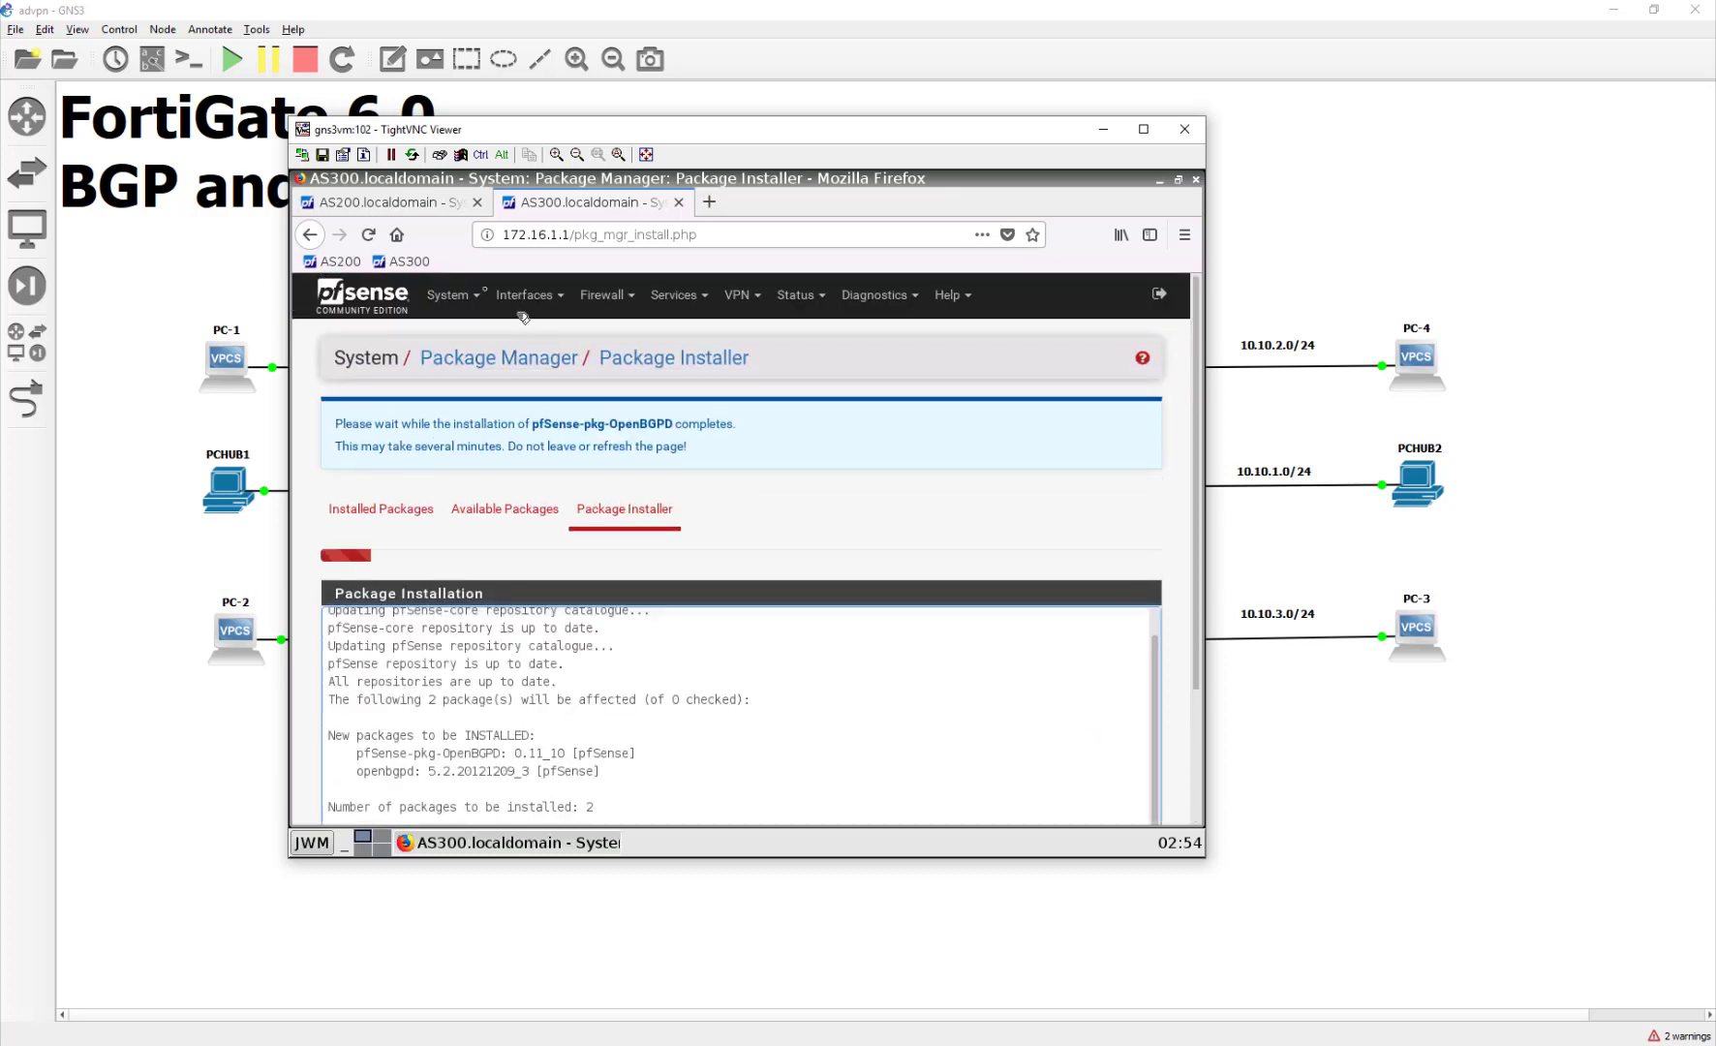
key("ctrl+Tab")
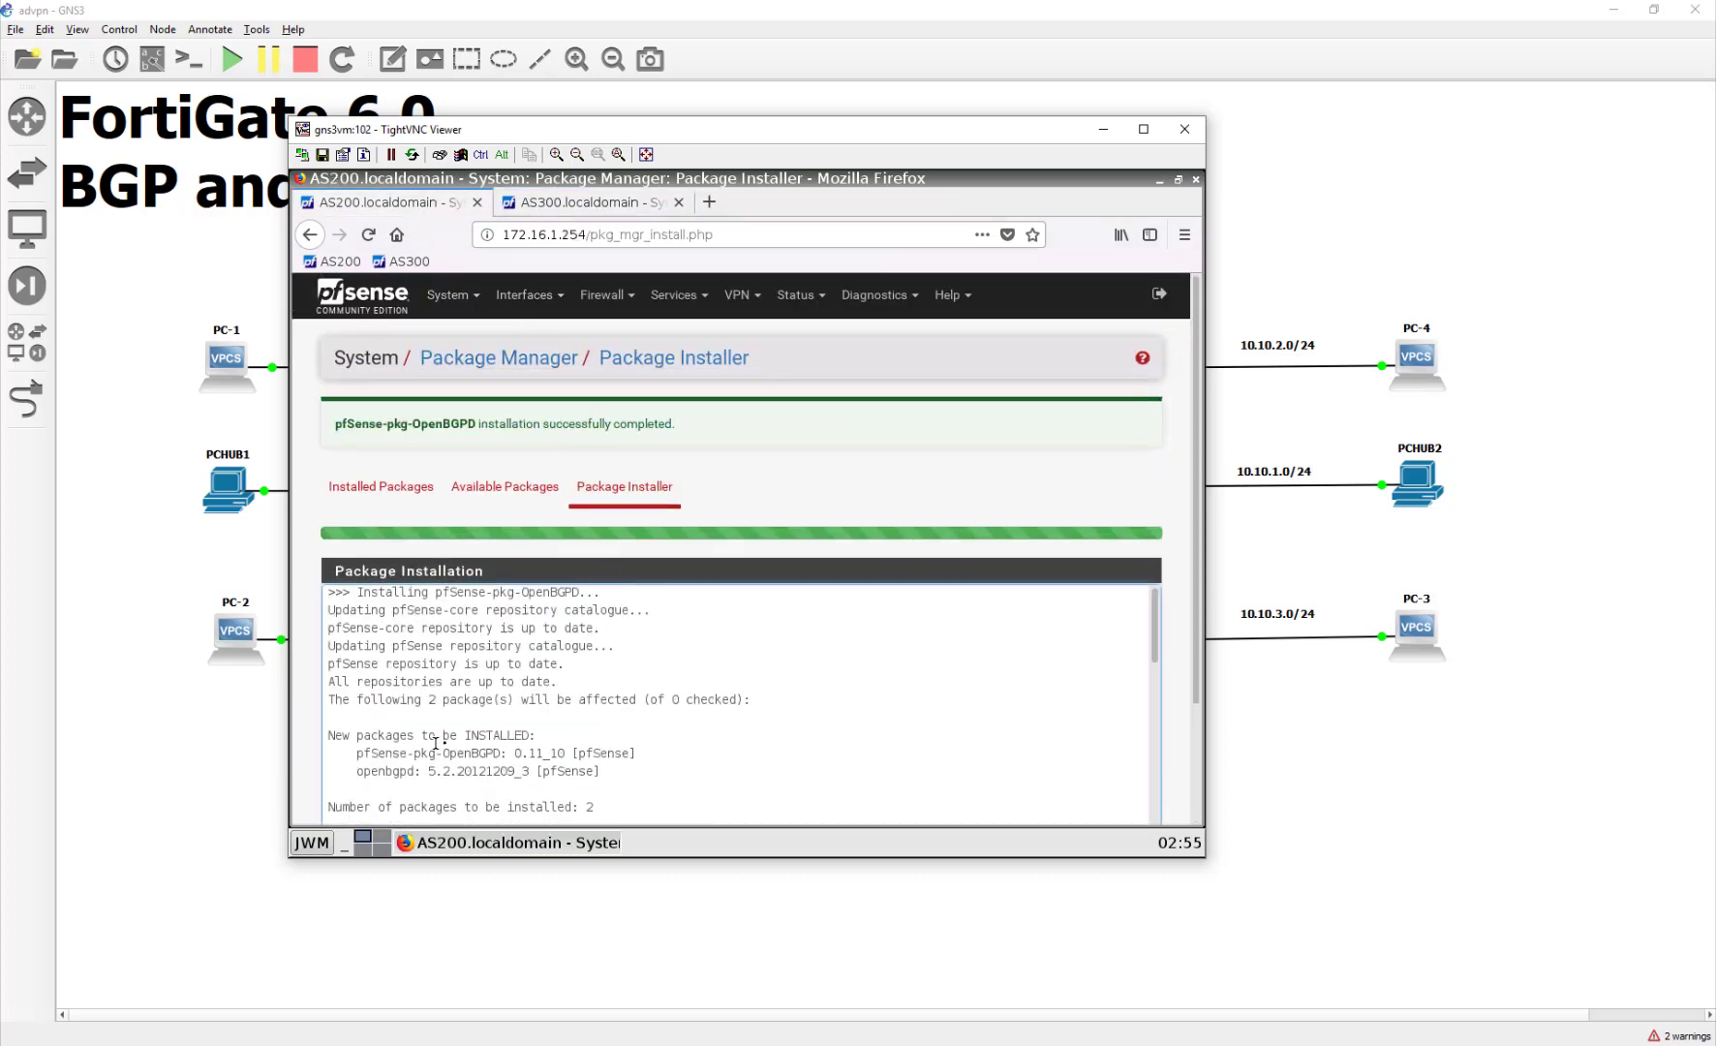
Step: From the AS200 dashboard, open Services > OpenBGPD and select the AS number field
scroll(445, 755, "down", 5)
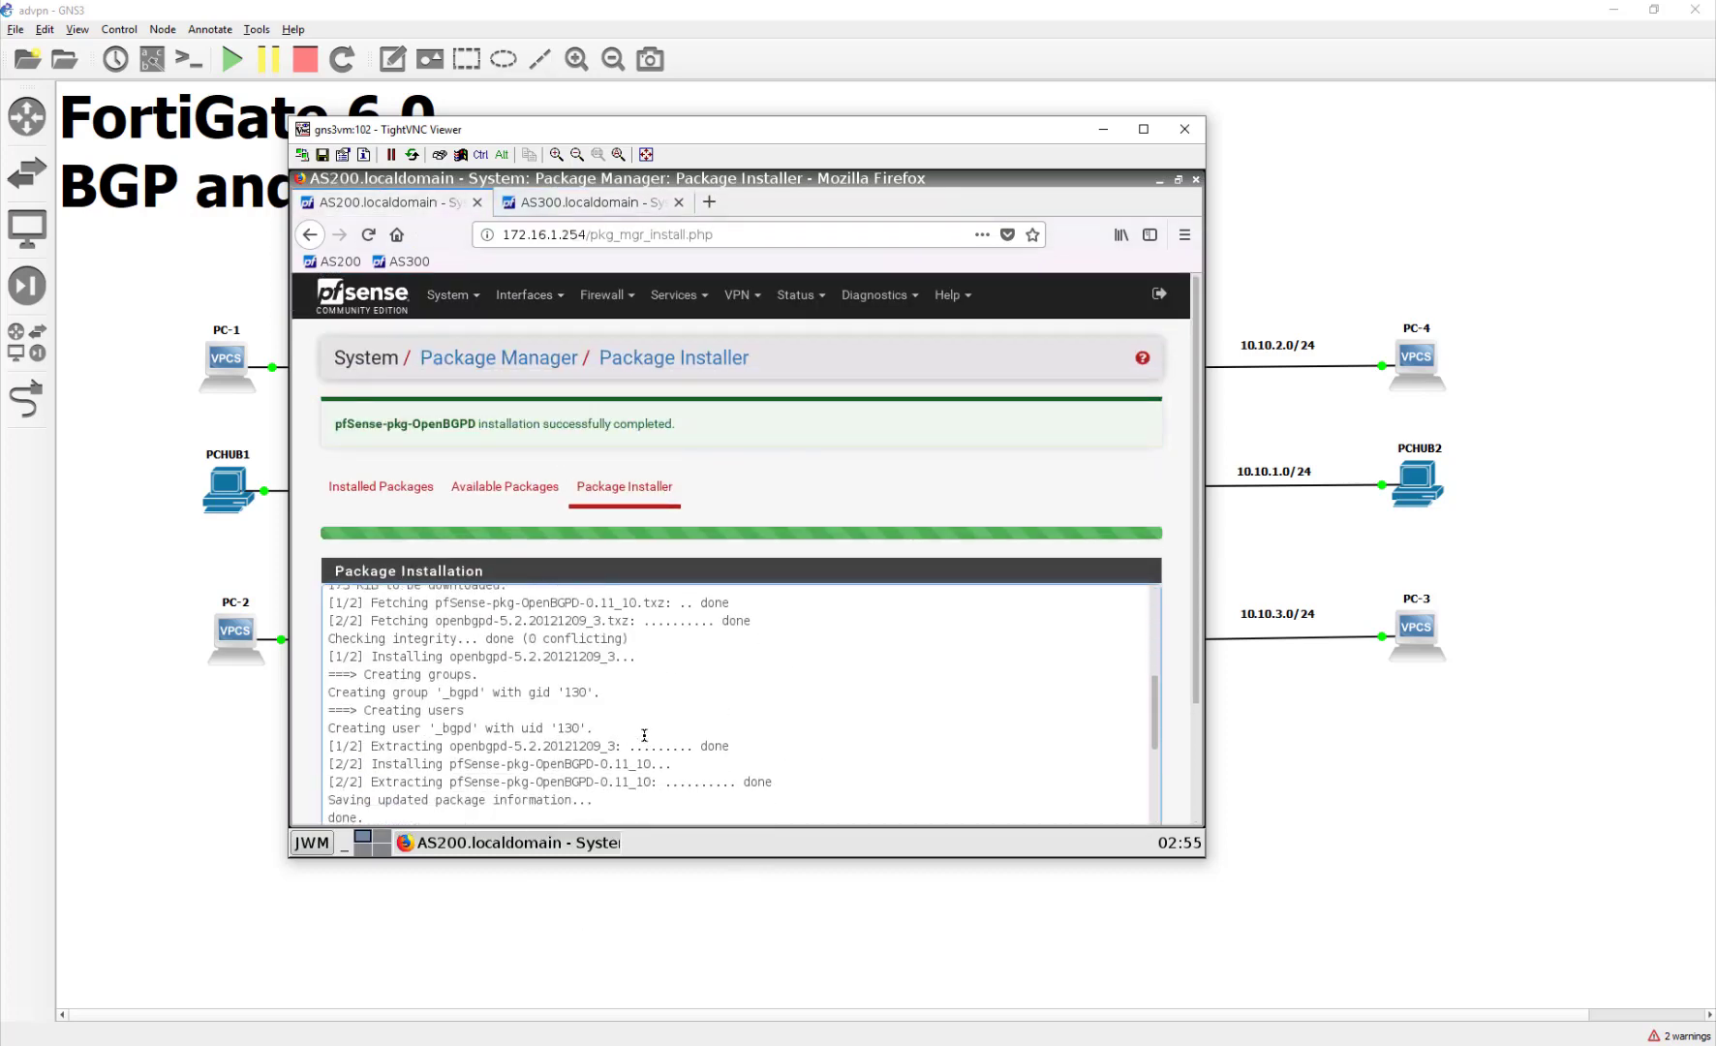
scroll(644, 736, "up", 5)
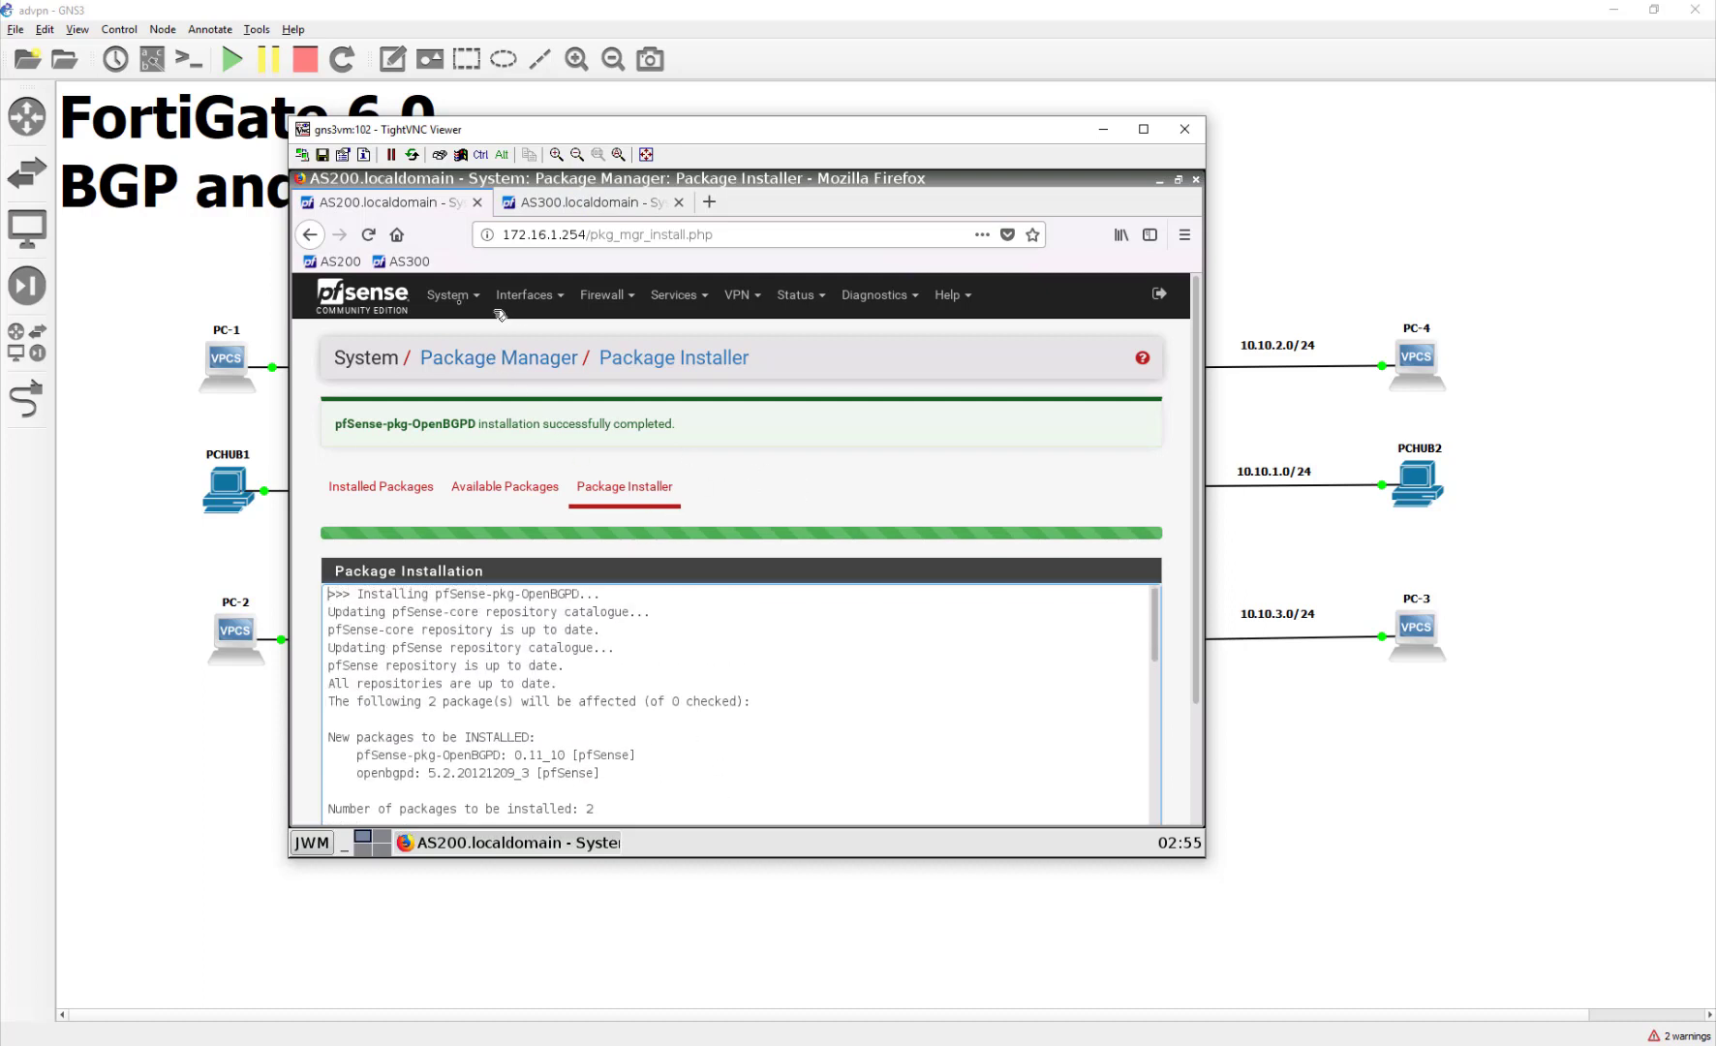
left_click(375, 293)
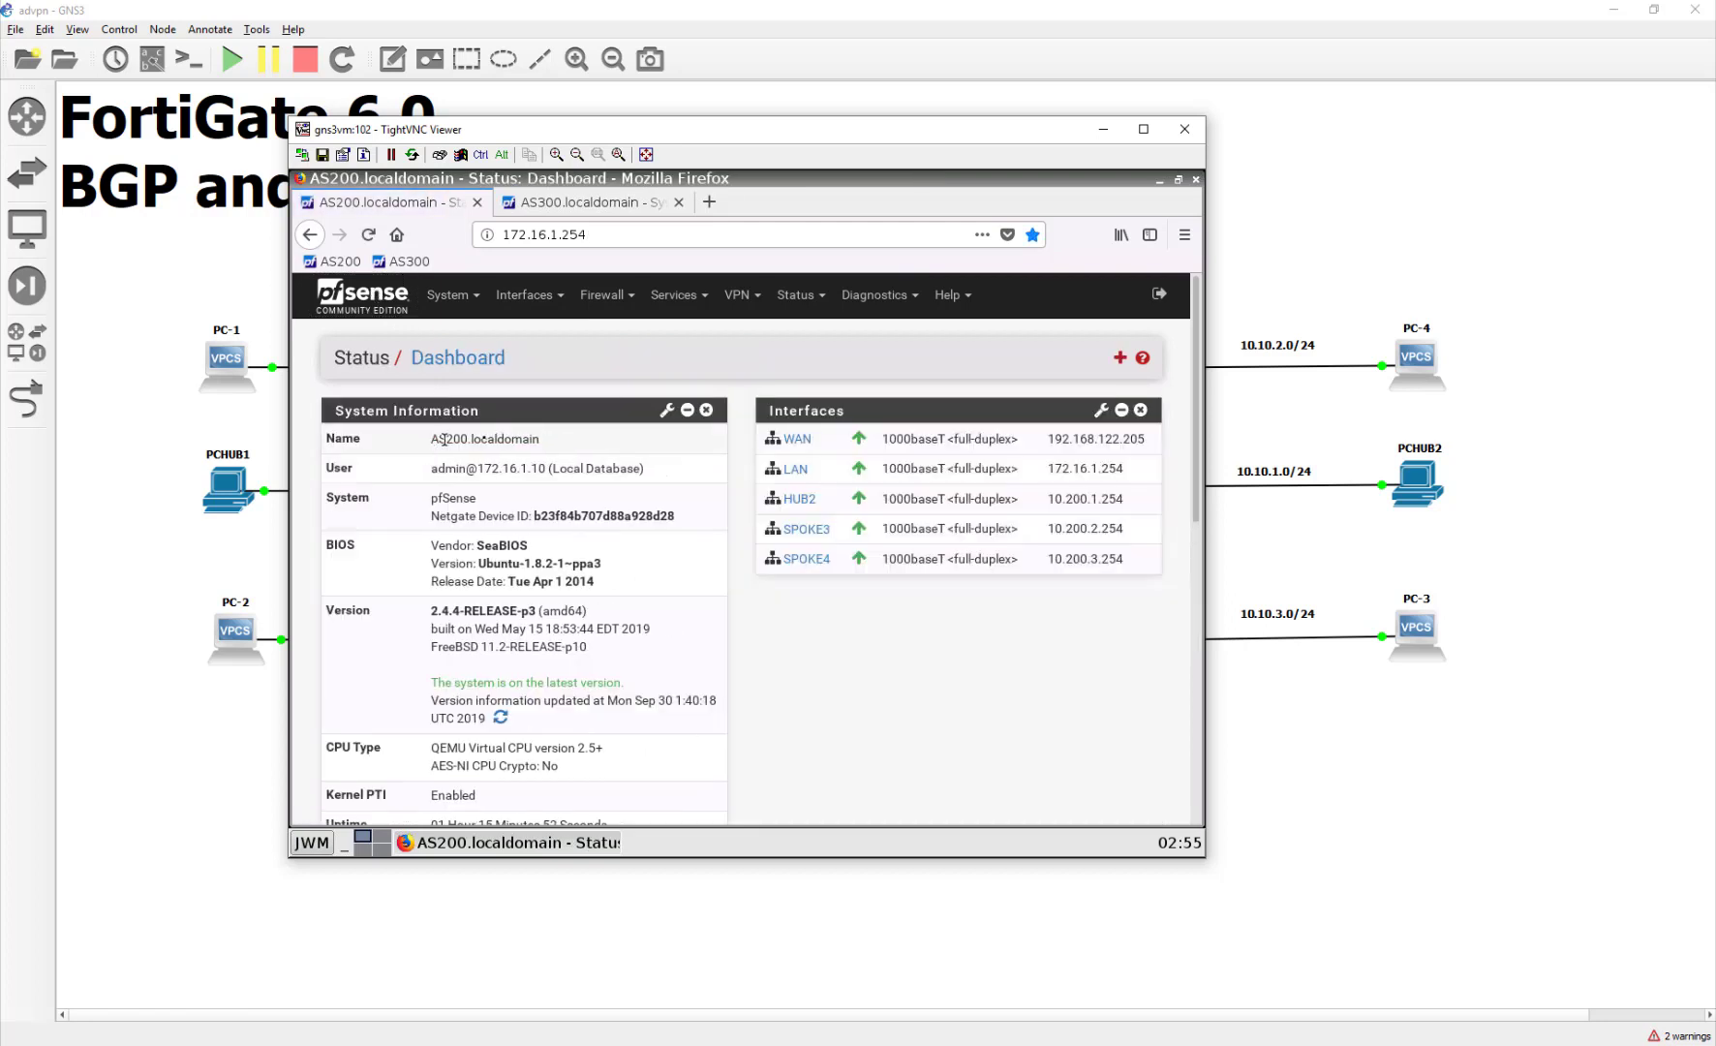
left_click(707, 297)
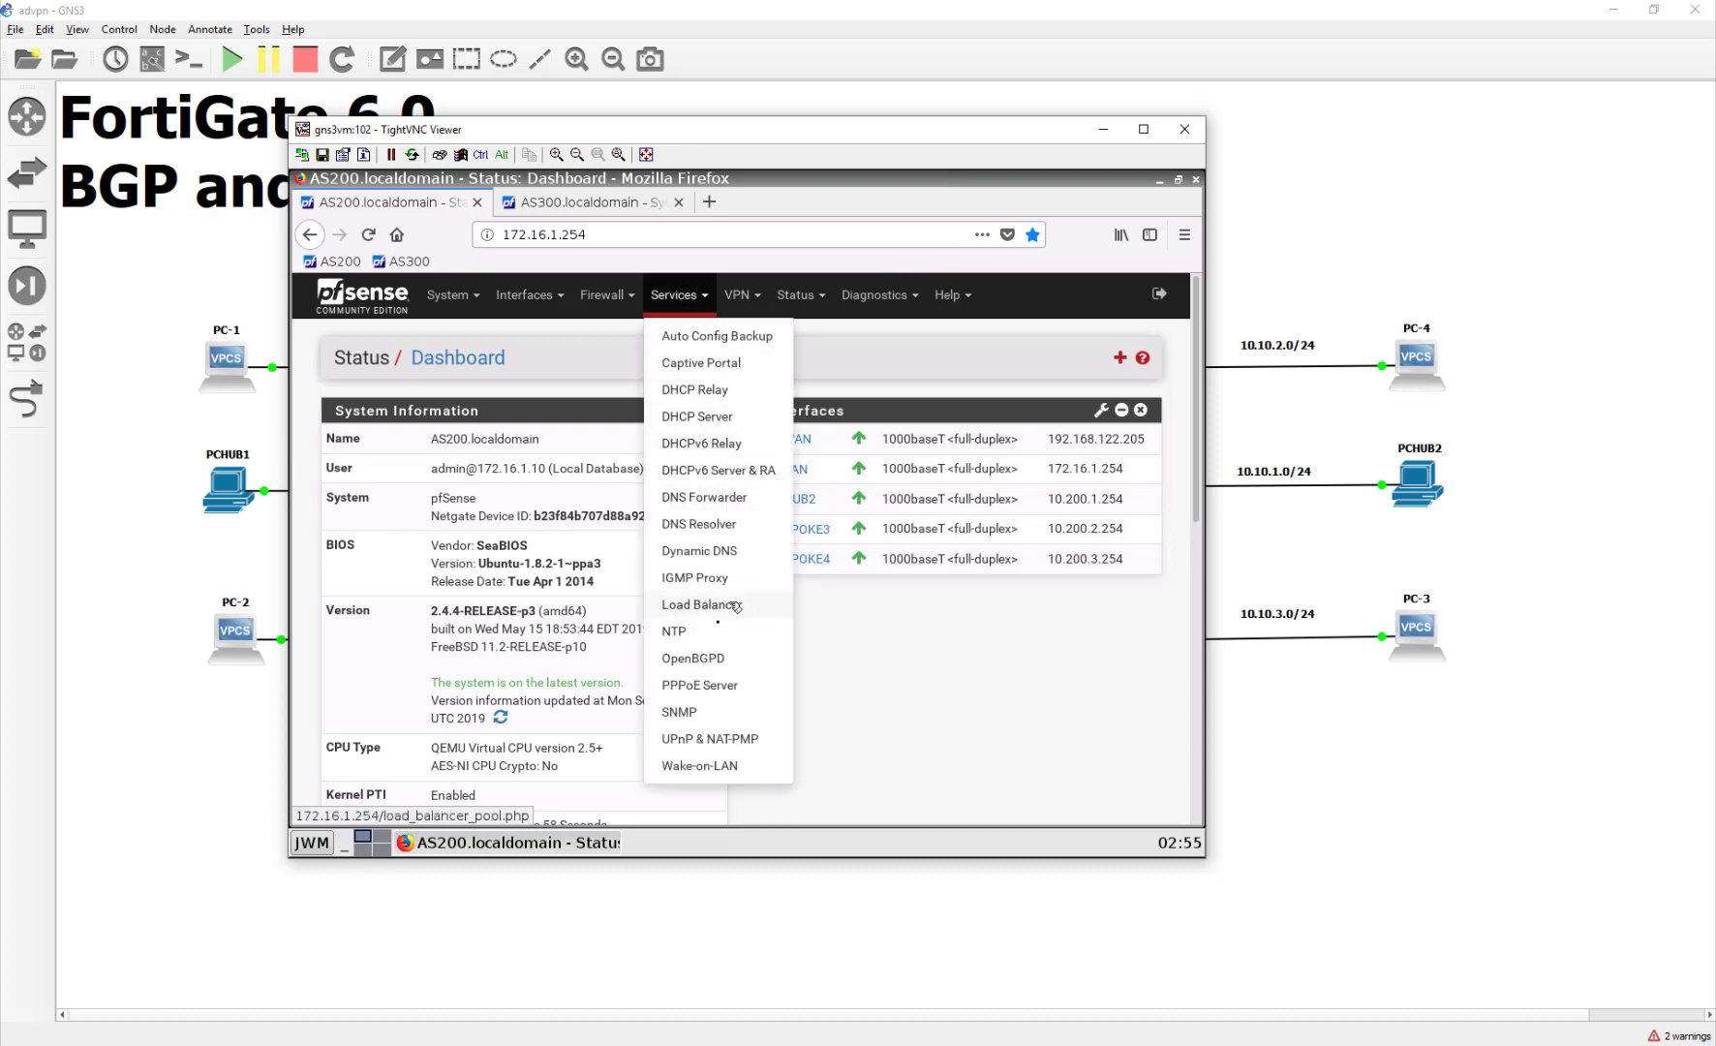
left_click(694, 658)
left_click(511, 508)
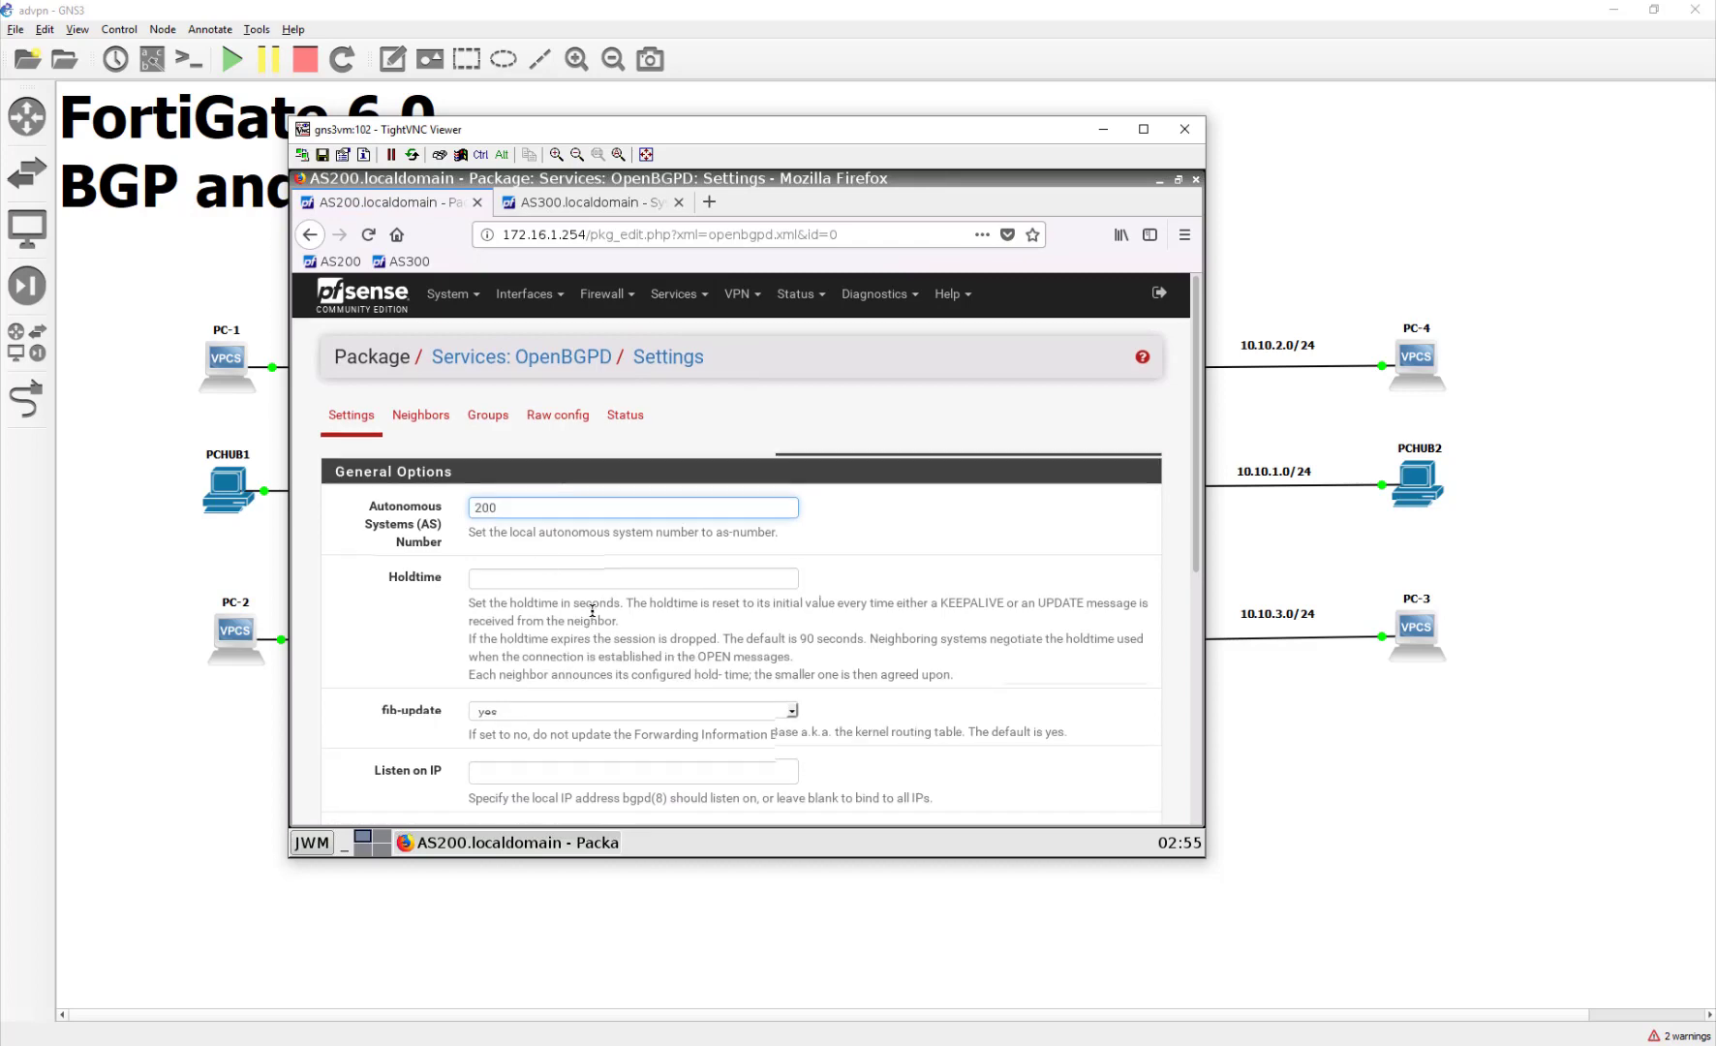
Step: Clear a mistakenly entered 172 from the OpenBGPD Router IP field
scroll(586, 610, "down", 2)
scroll(570, 662, "down", 2)
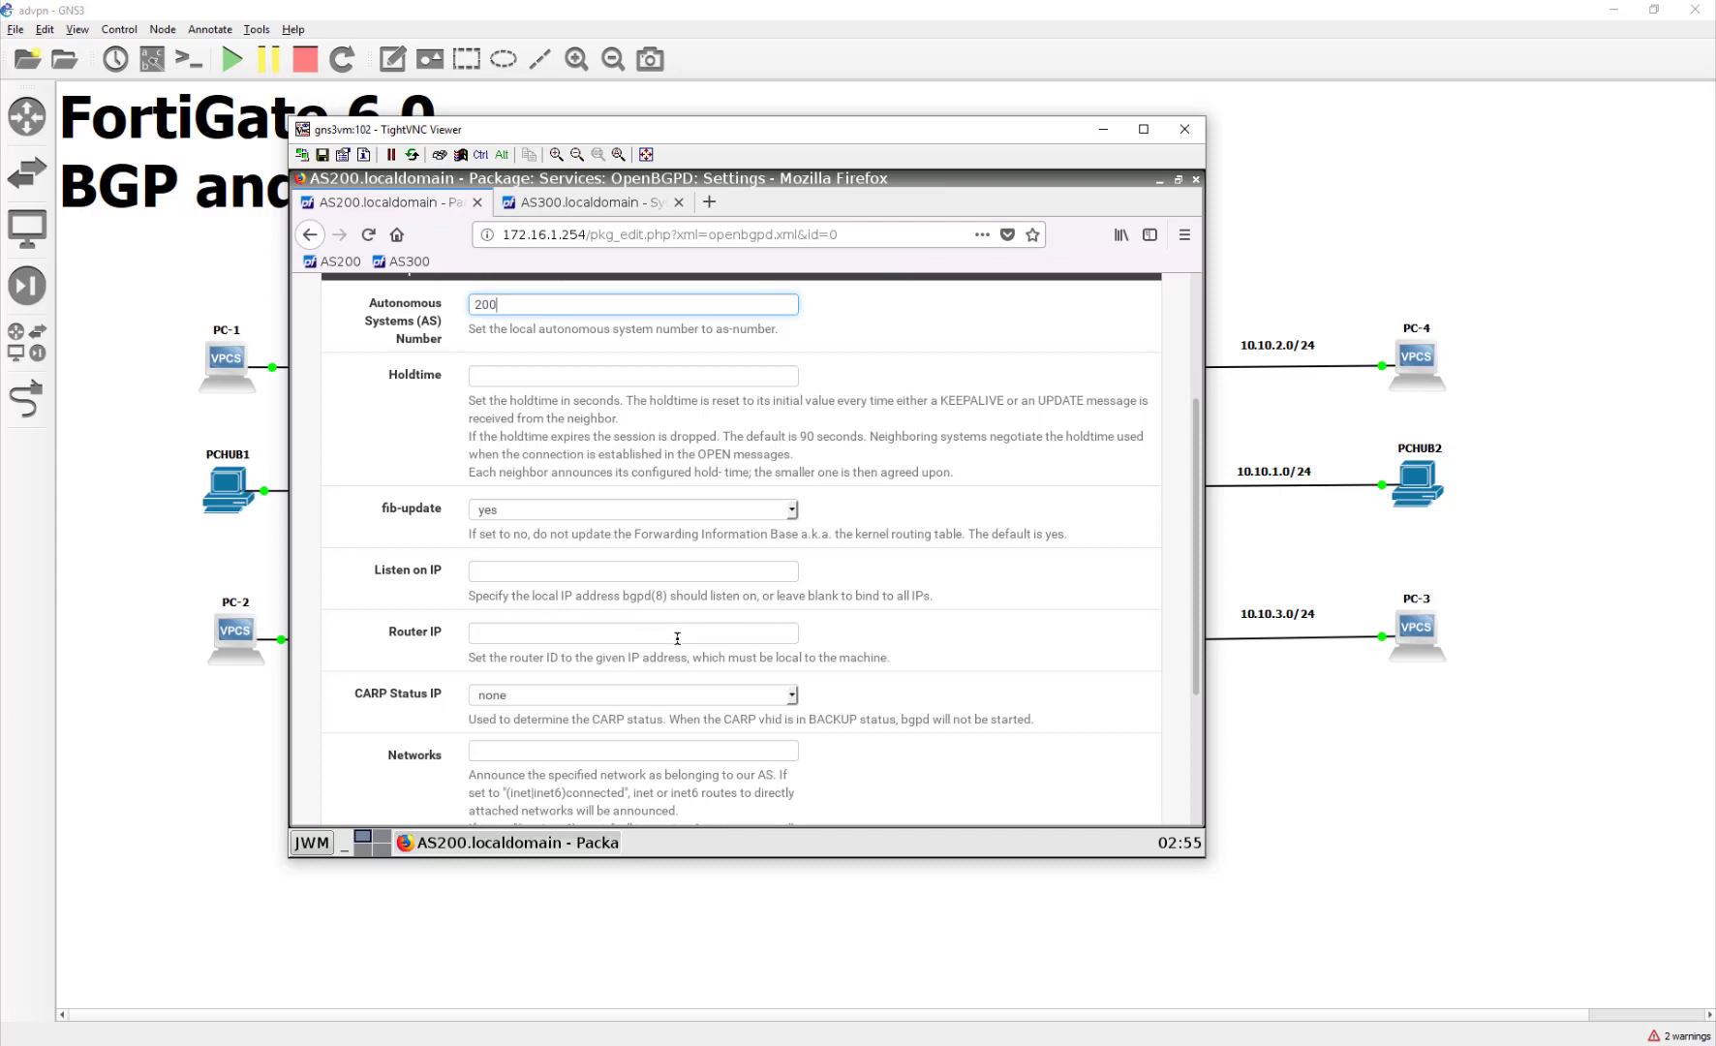
scroll(678, 638, "down", 1)
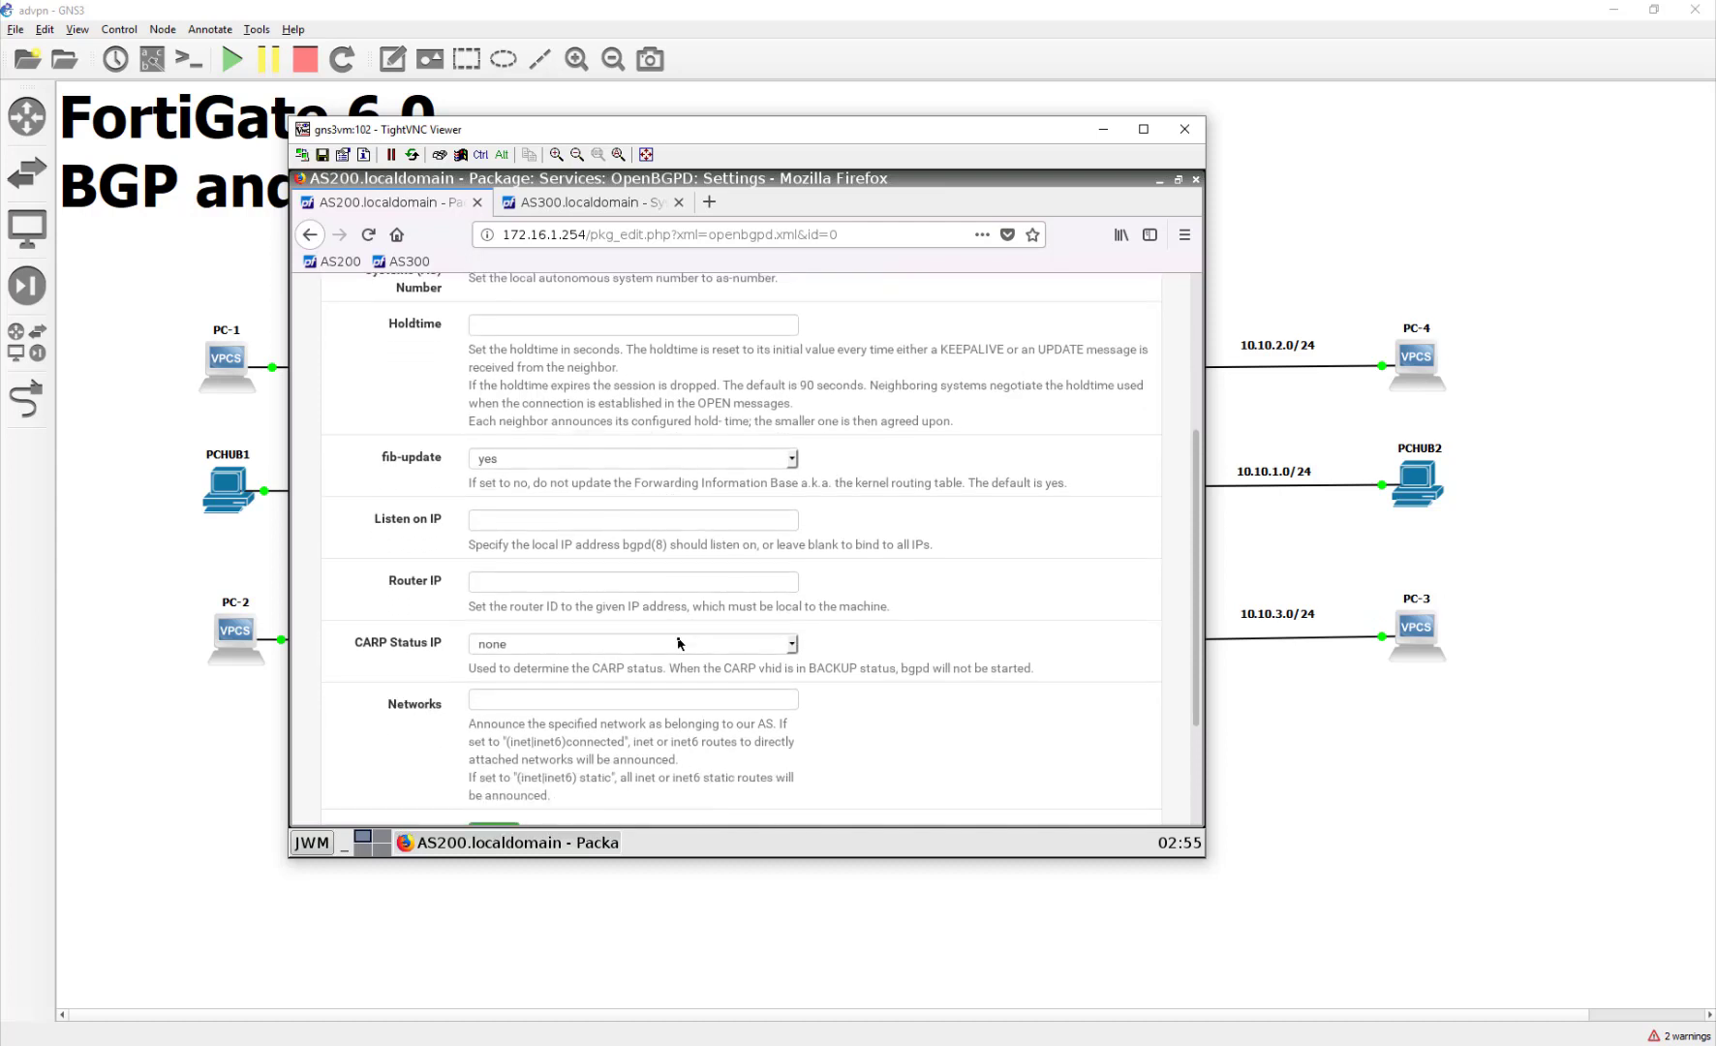
scroll(679, 643, "down", 1)
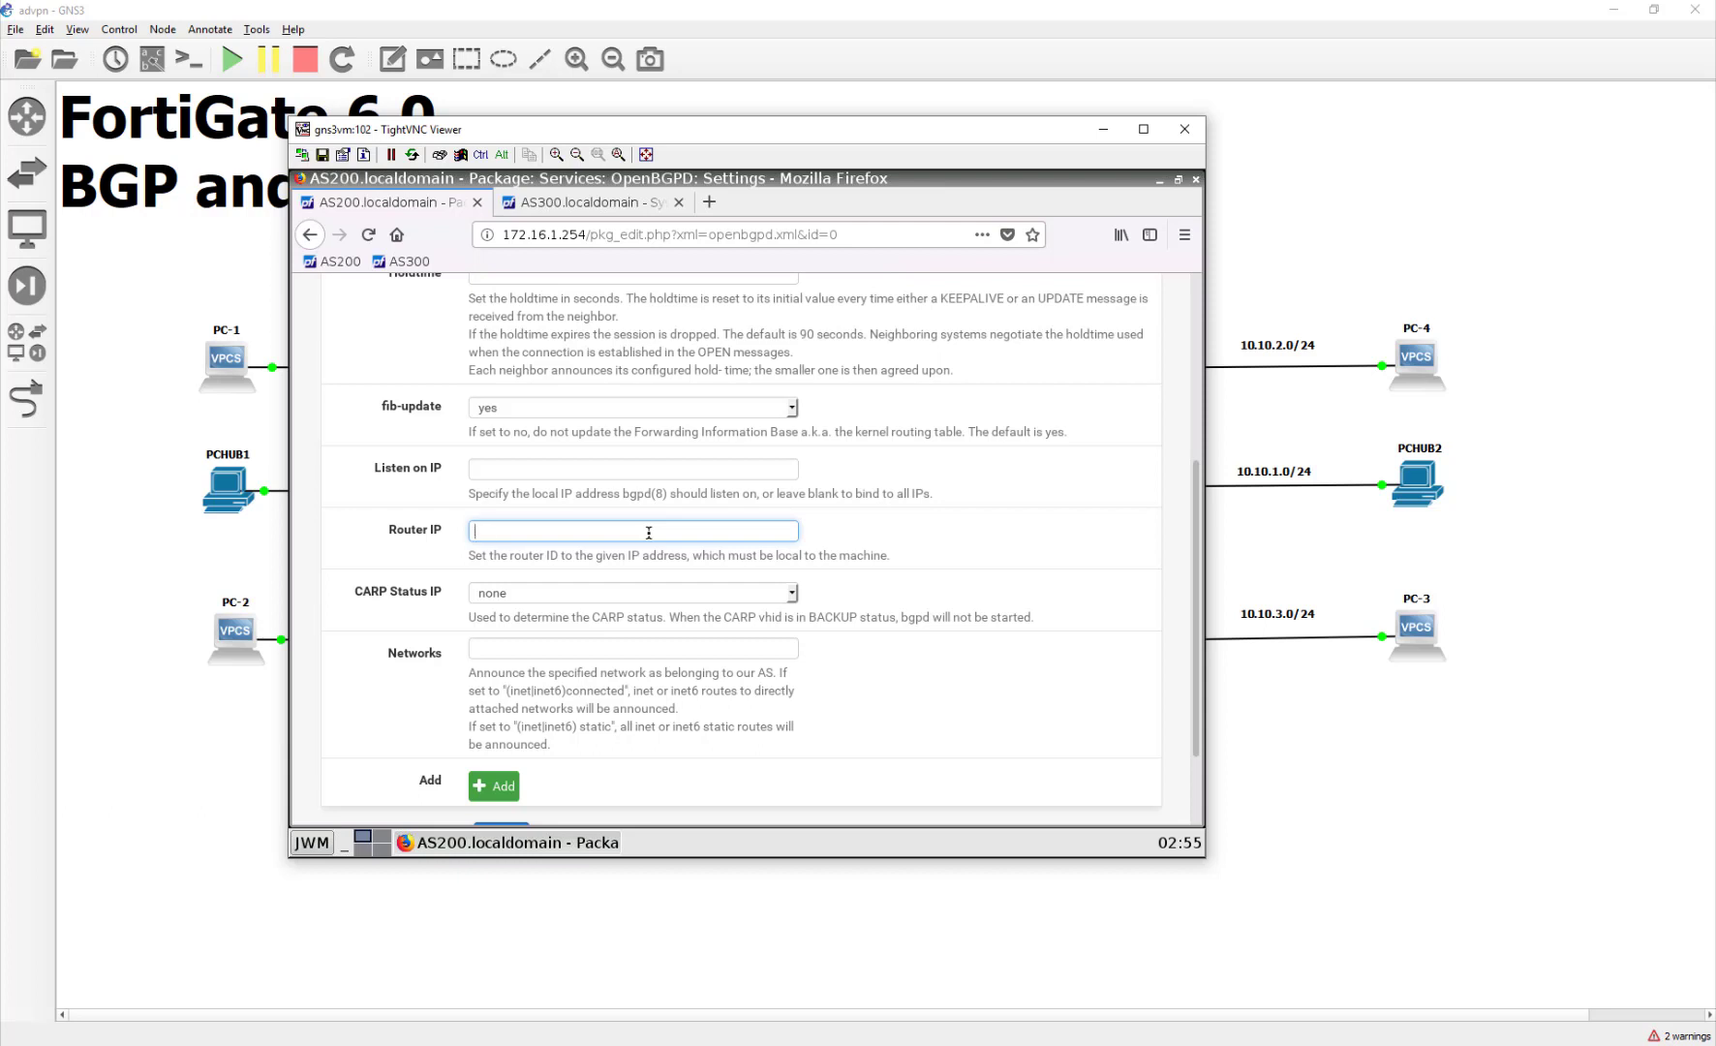
type("172")
left_click_drag(649, 531, 451, 528)
key("BackSpace")
scroll(591, 695, "down", 2)
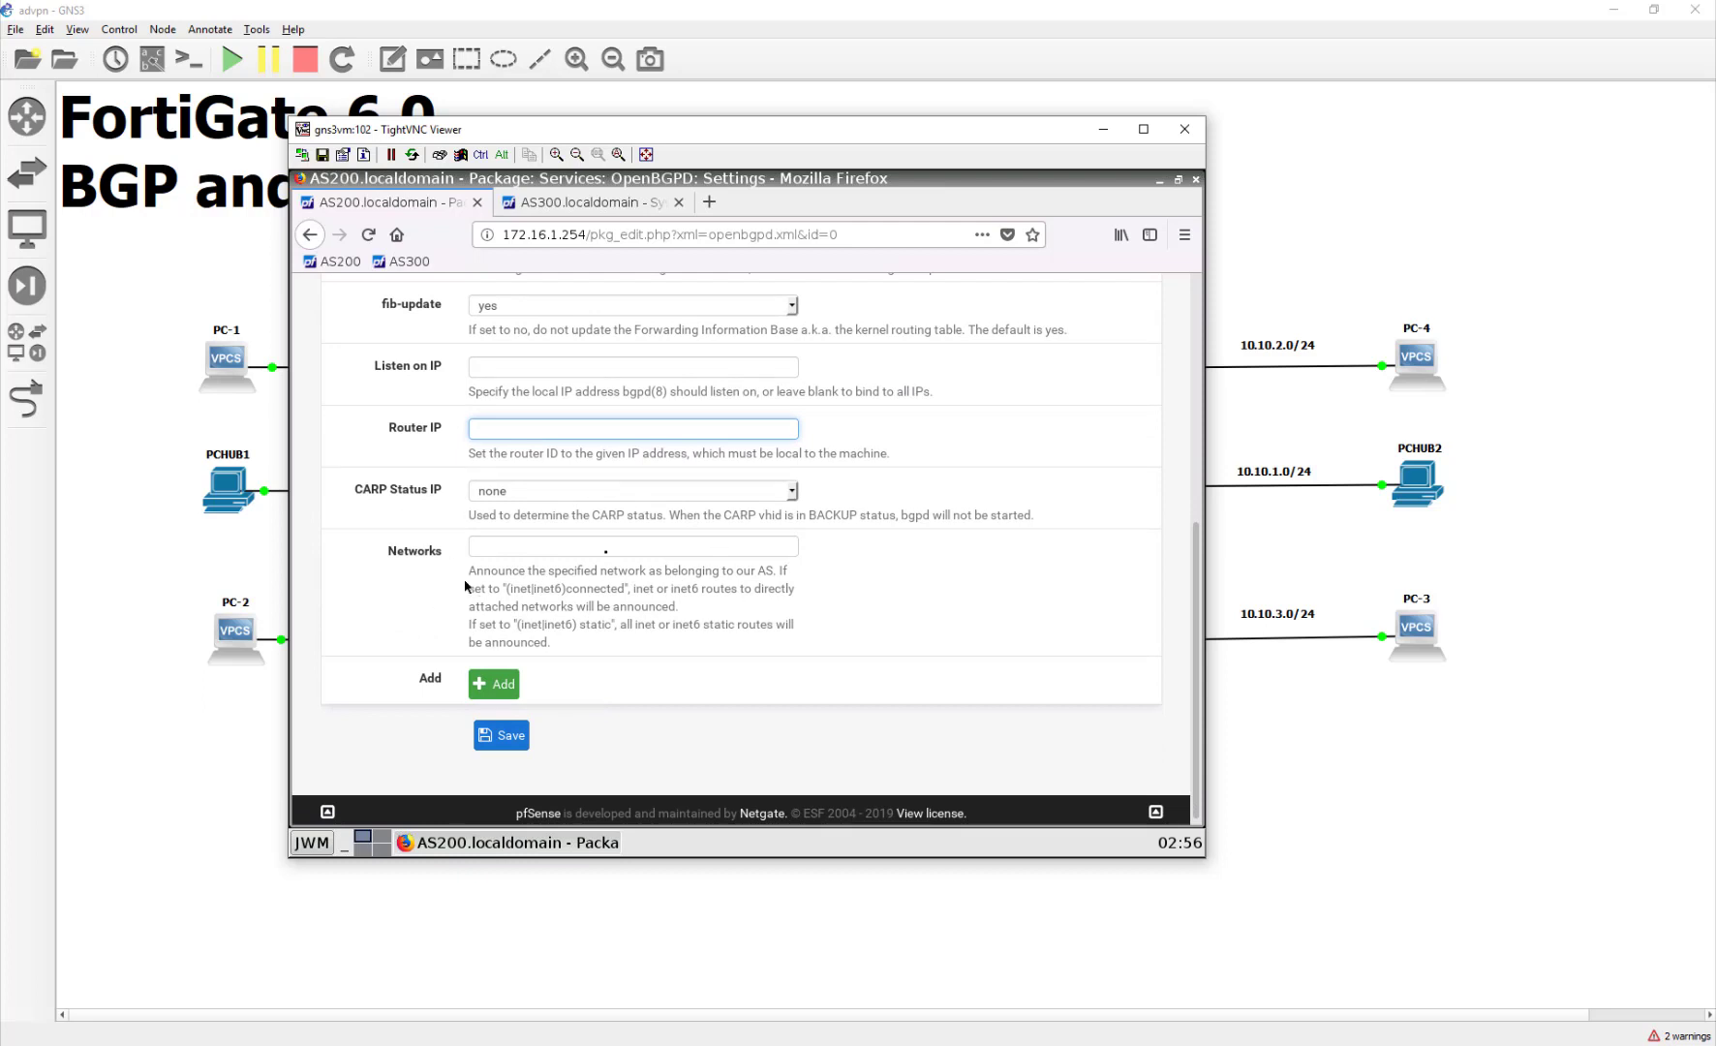
Step: Announce the 10.200.0.0/16 network and save the OpenBGPD settings
left_click(547, 545)
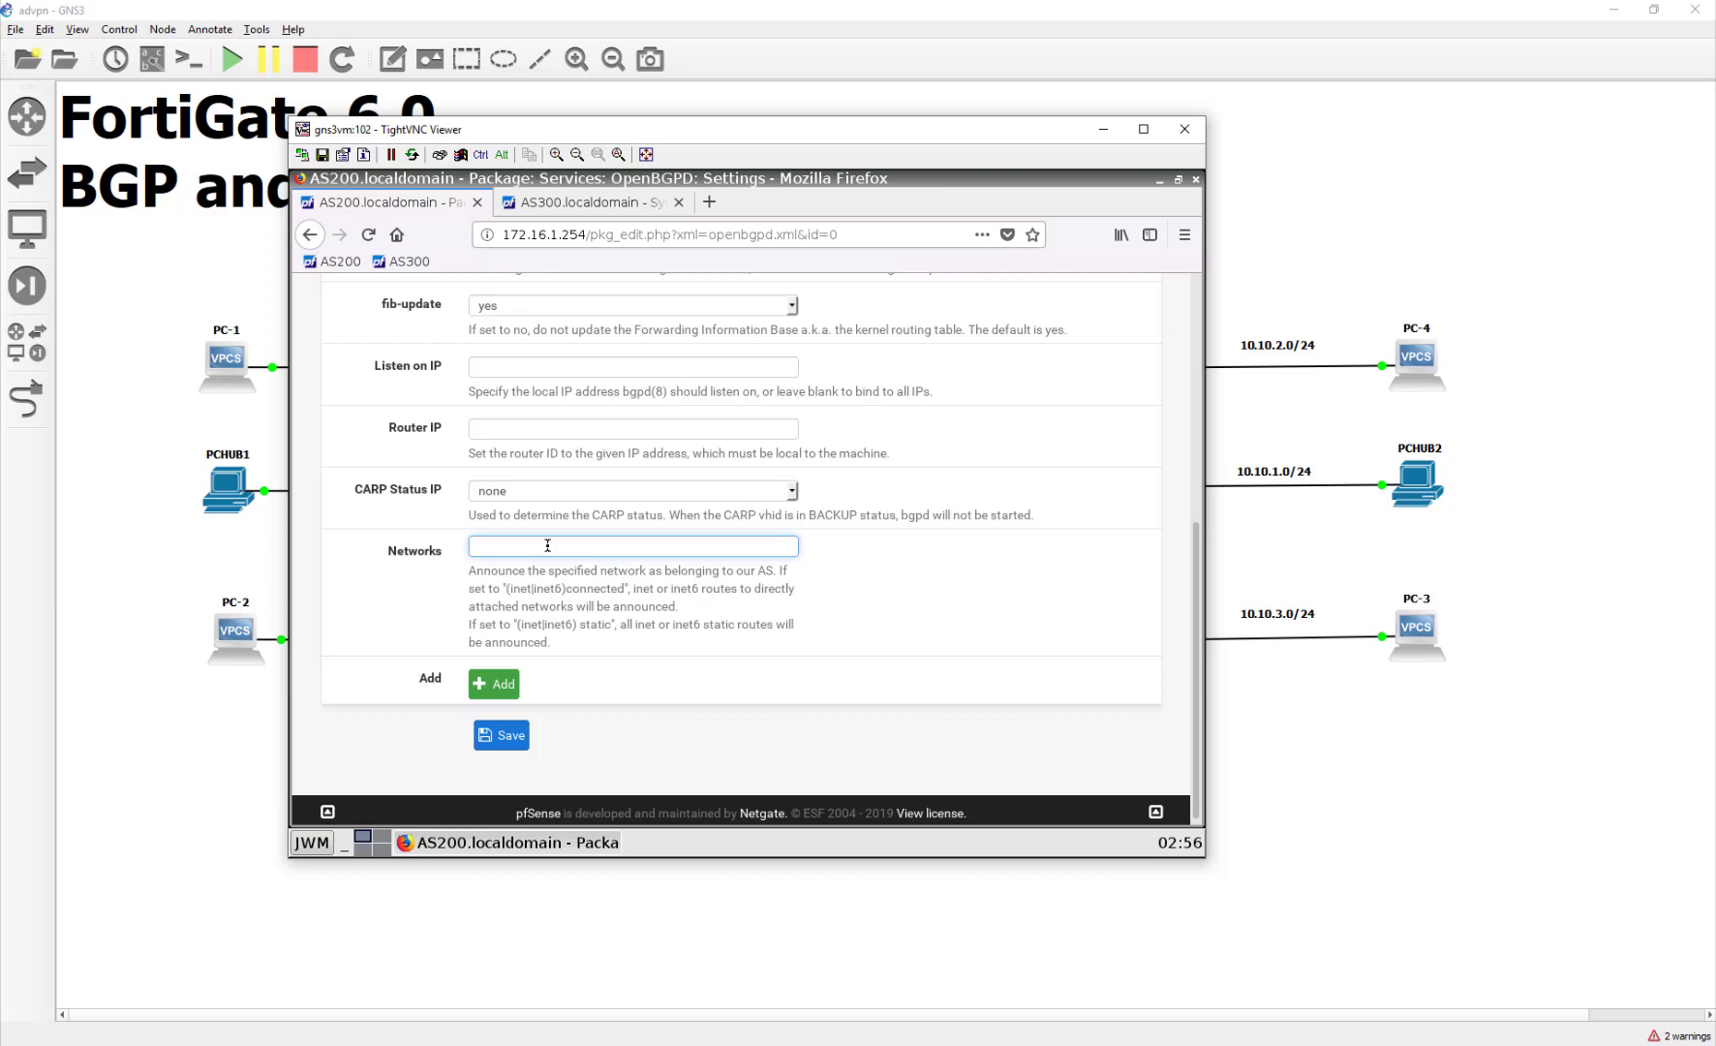
left_click_drag(483, 133, 574, 160)
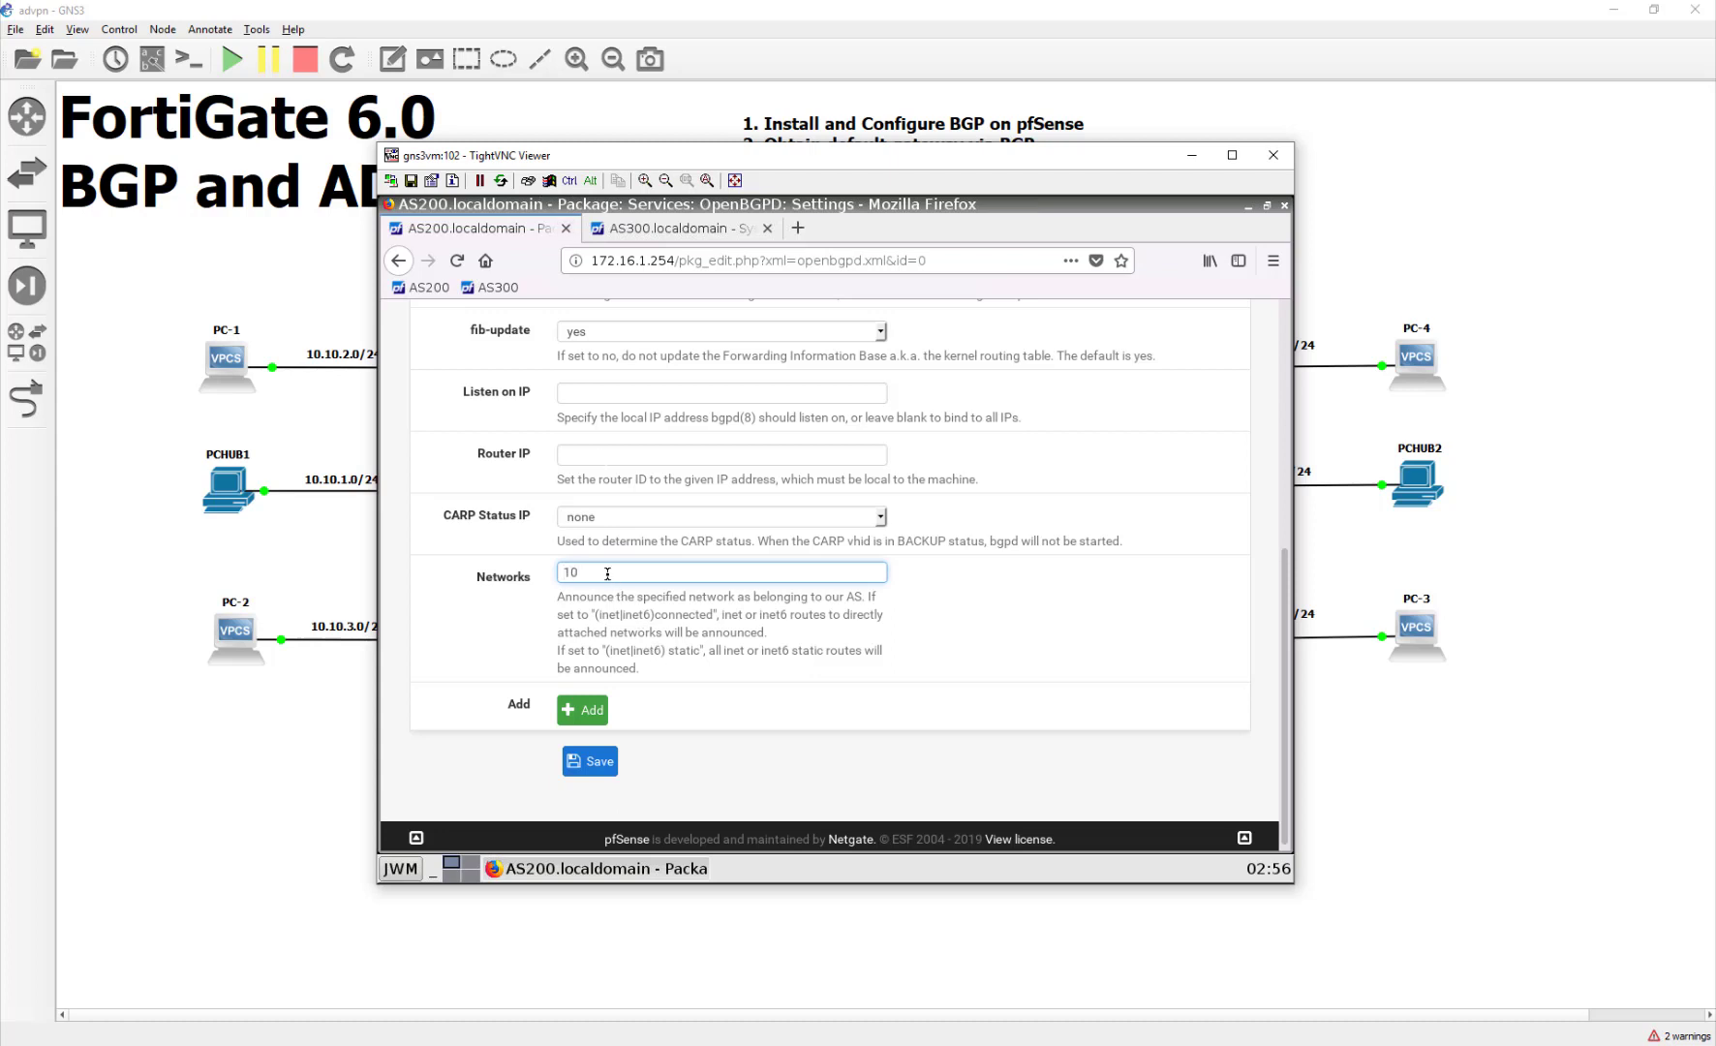
type(".200.0.0/16")
left_click(591, 762)
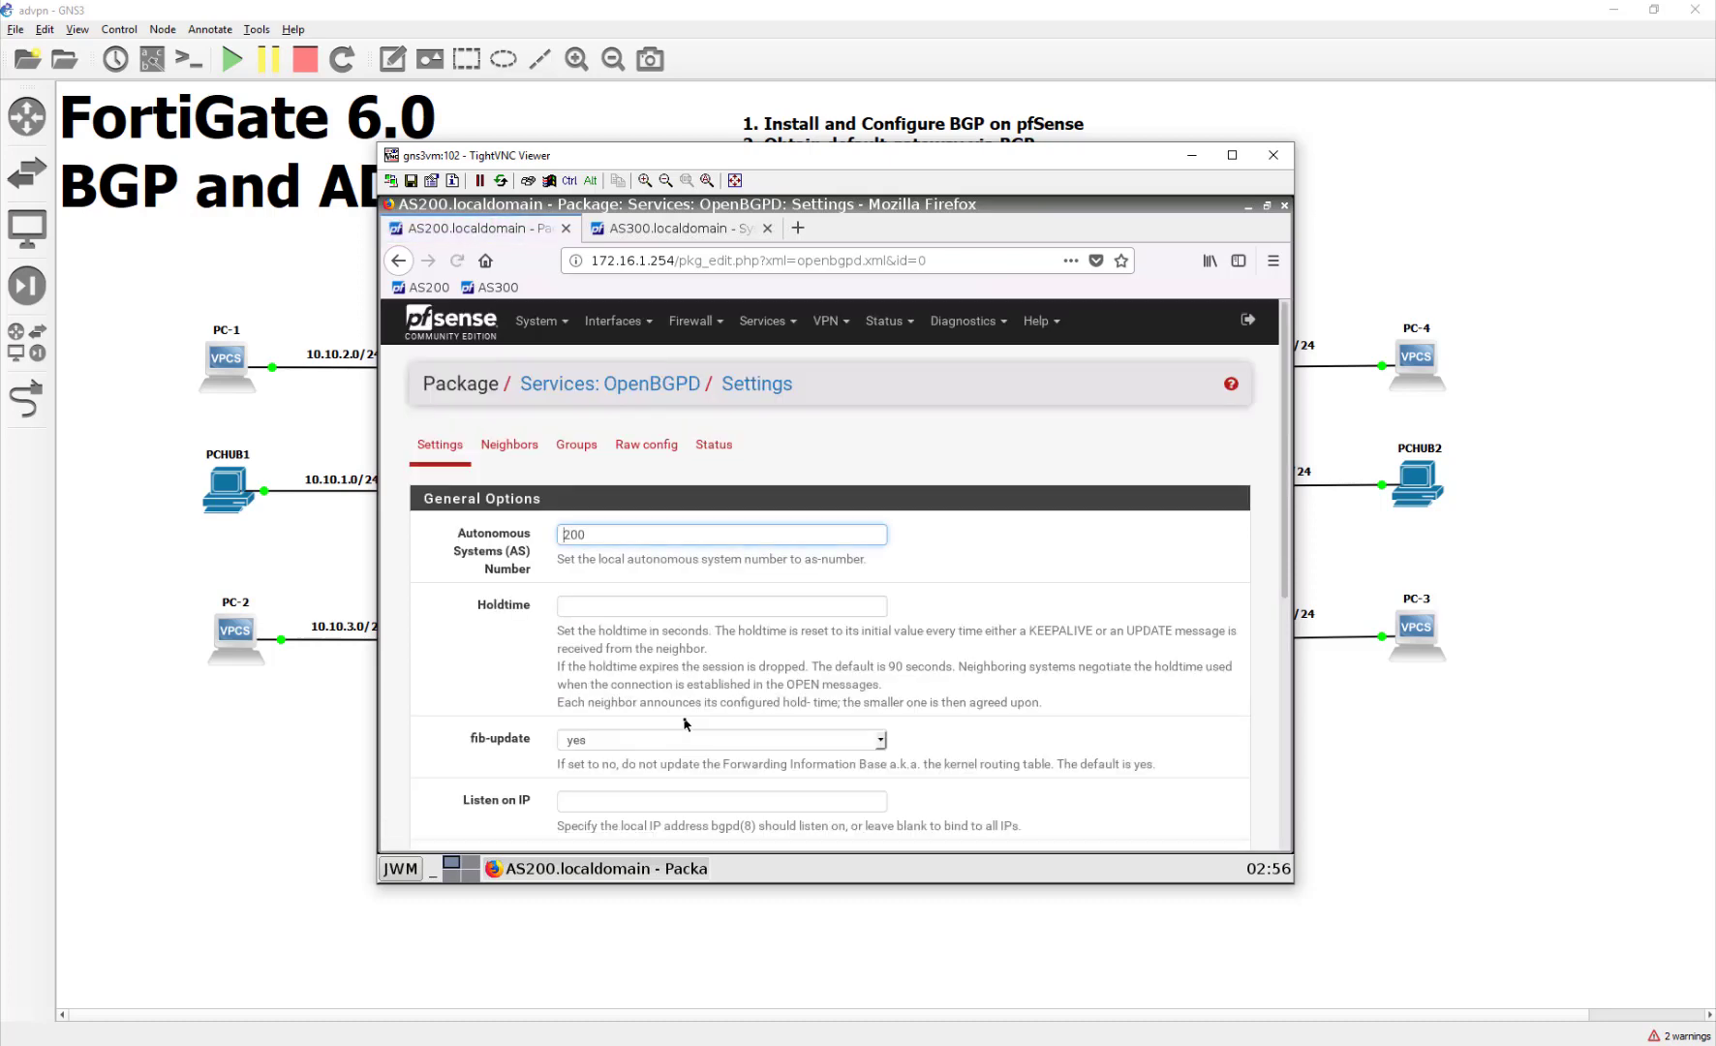
scroll(684, 724, "down", 5)
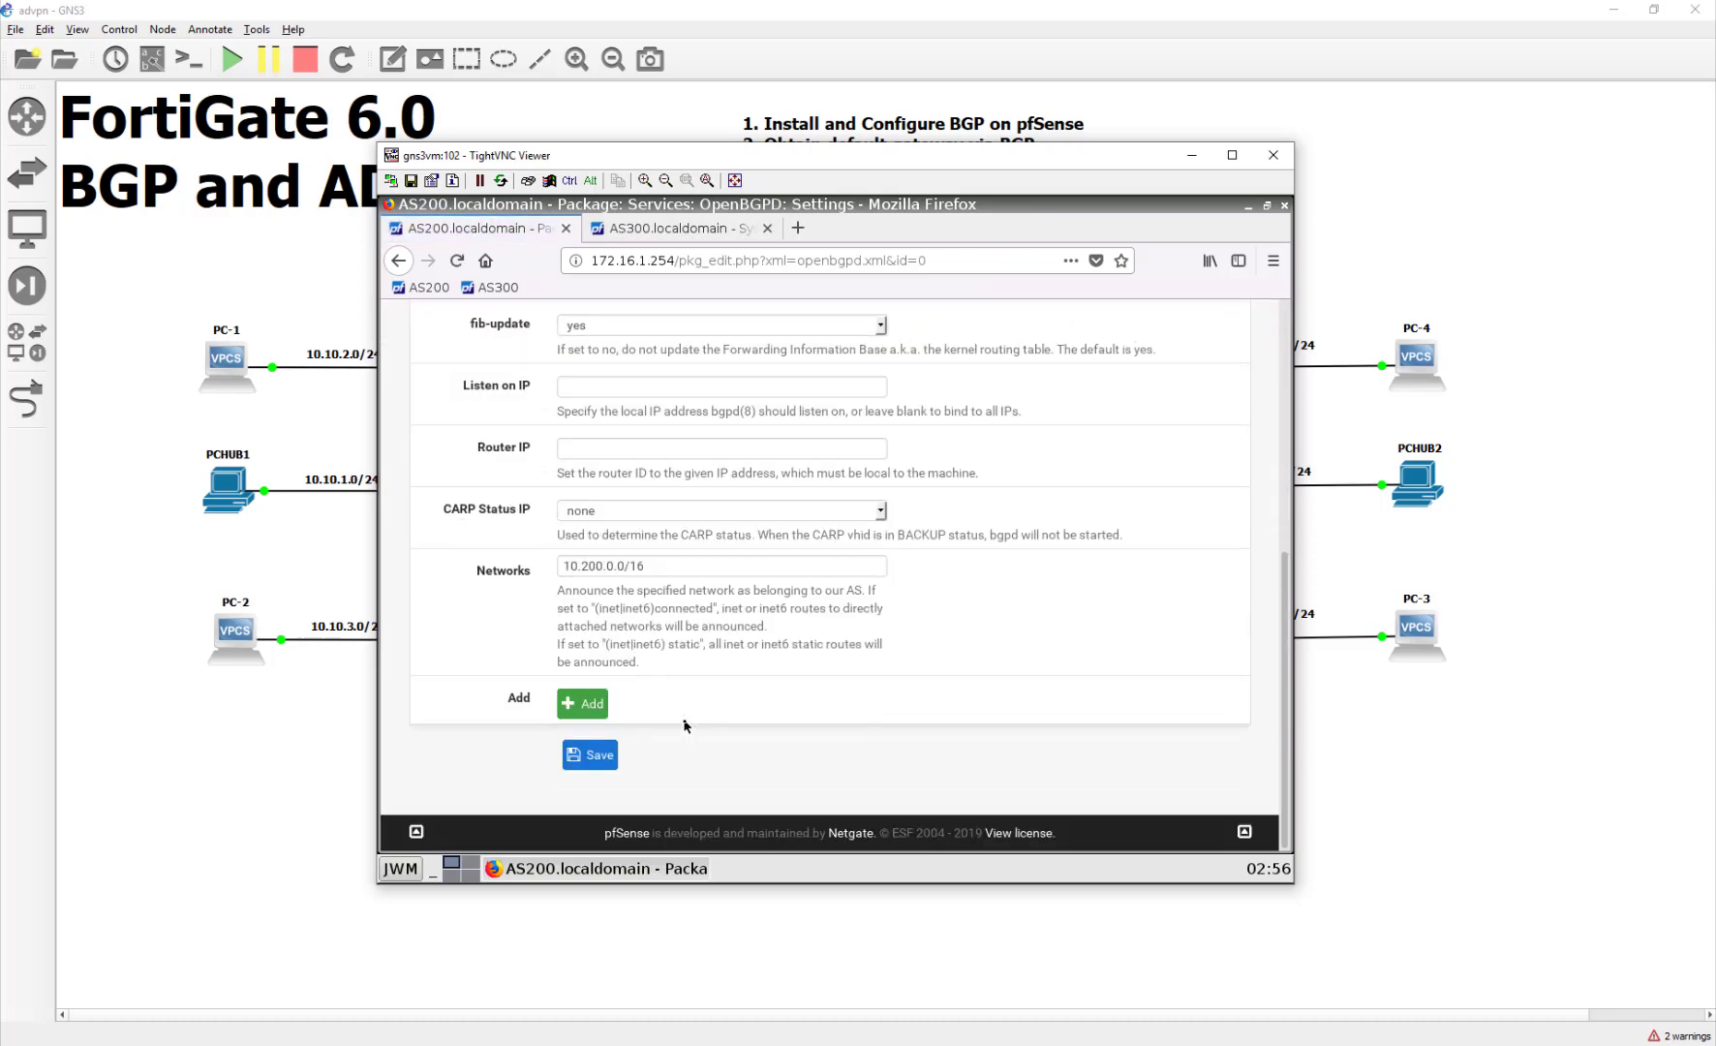
scroll(684, 724, "up", 5)
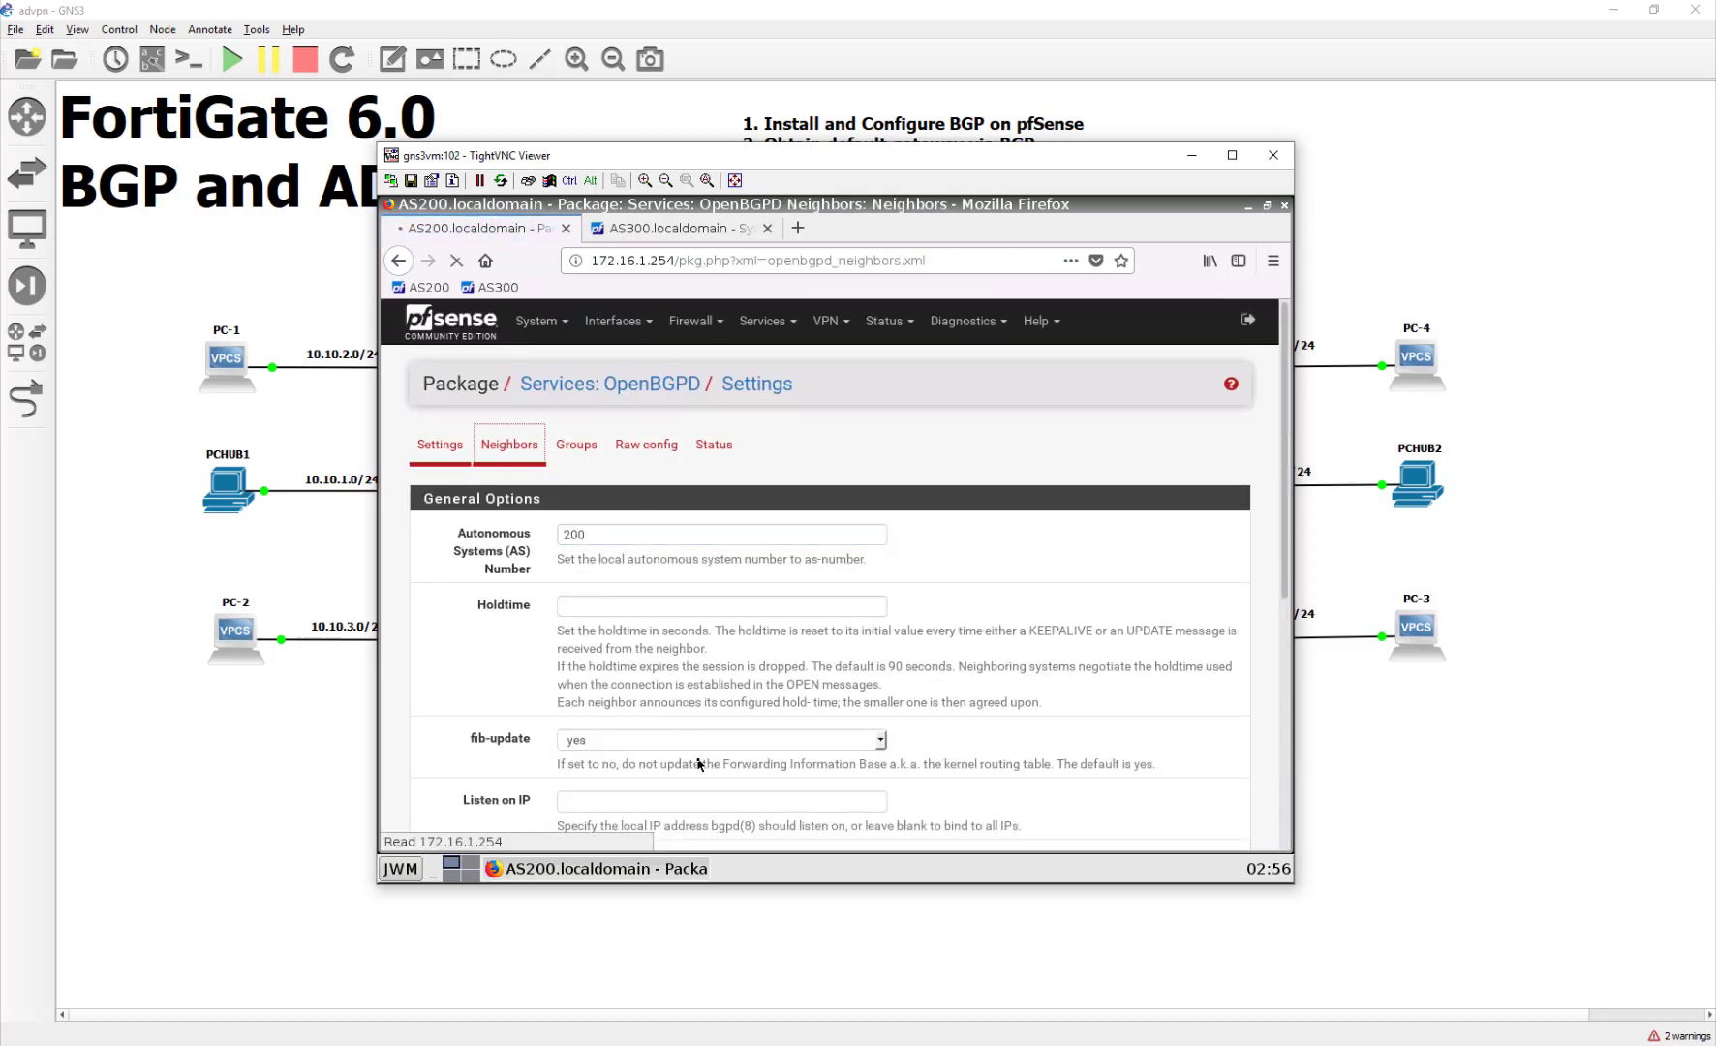
Step: Add an OpenBGPD group named AS300 with remote AS 300, then return to Neighbors
left_click(515, 447)
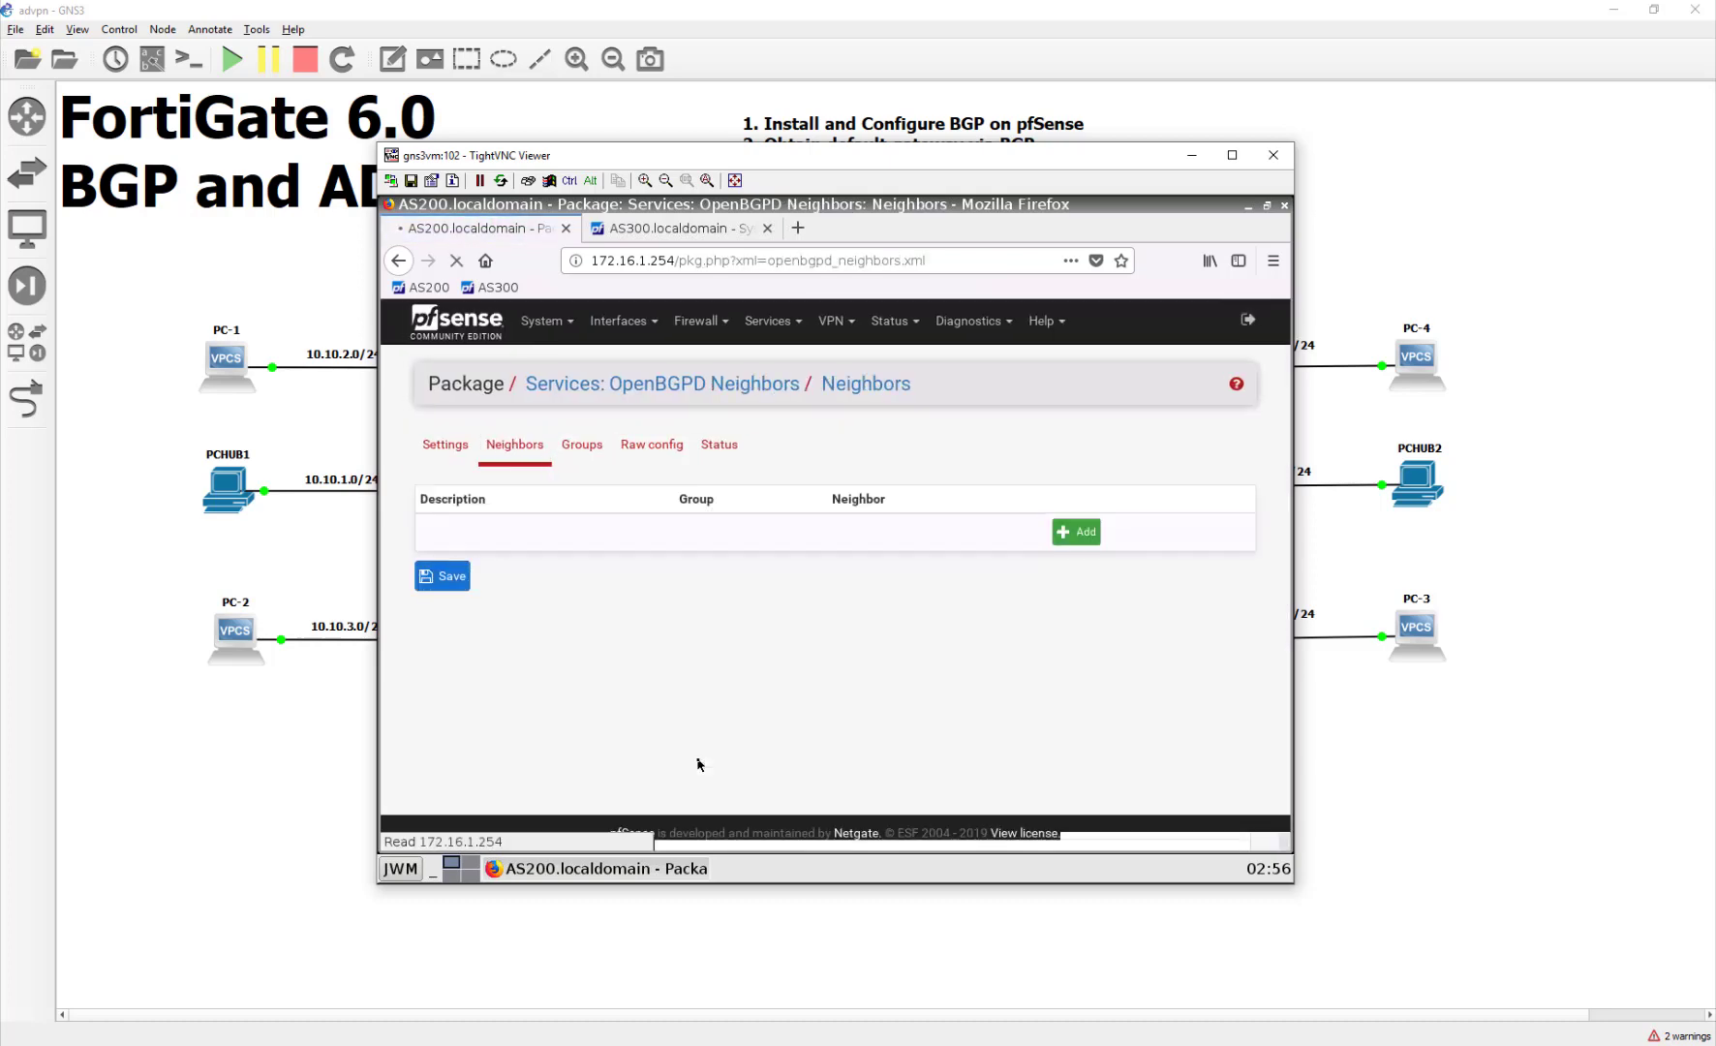
left_click(596, 454)
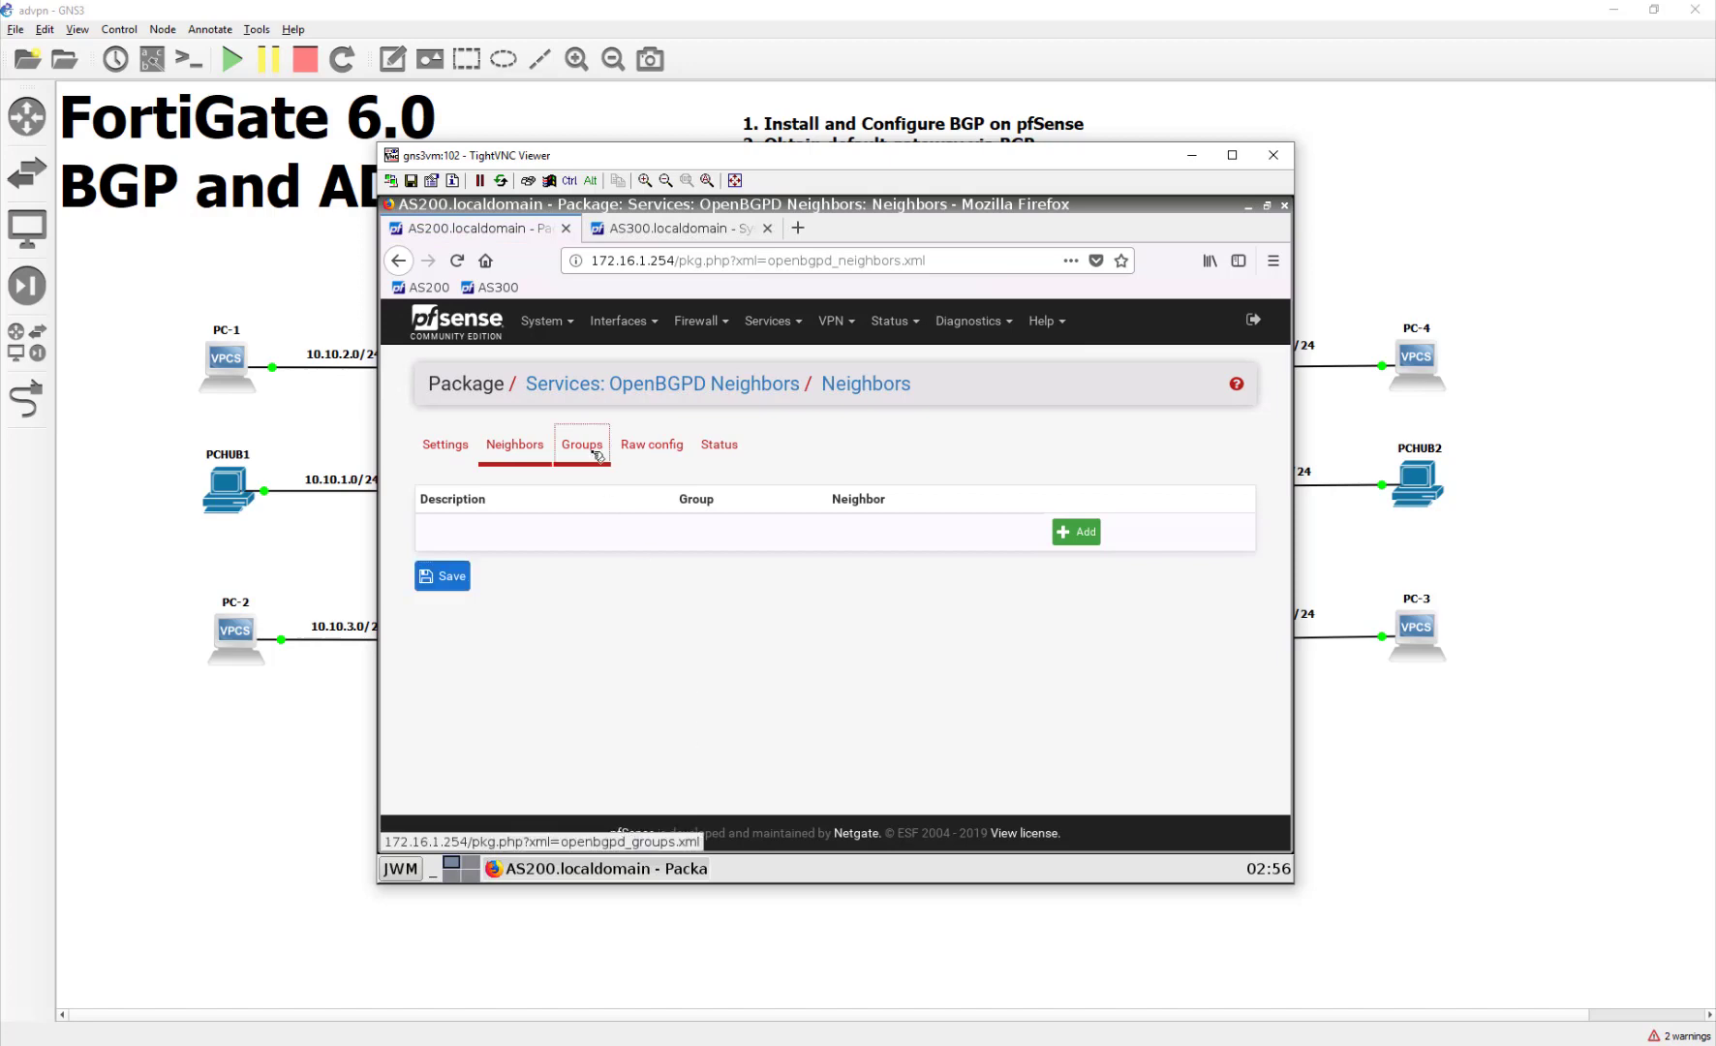
left_click(1089, 542)
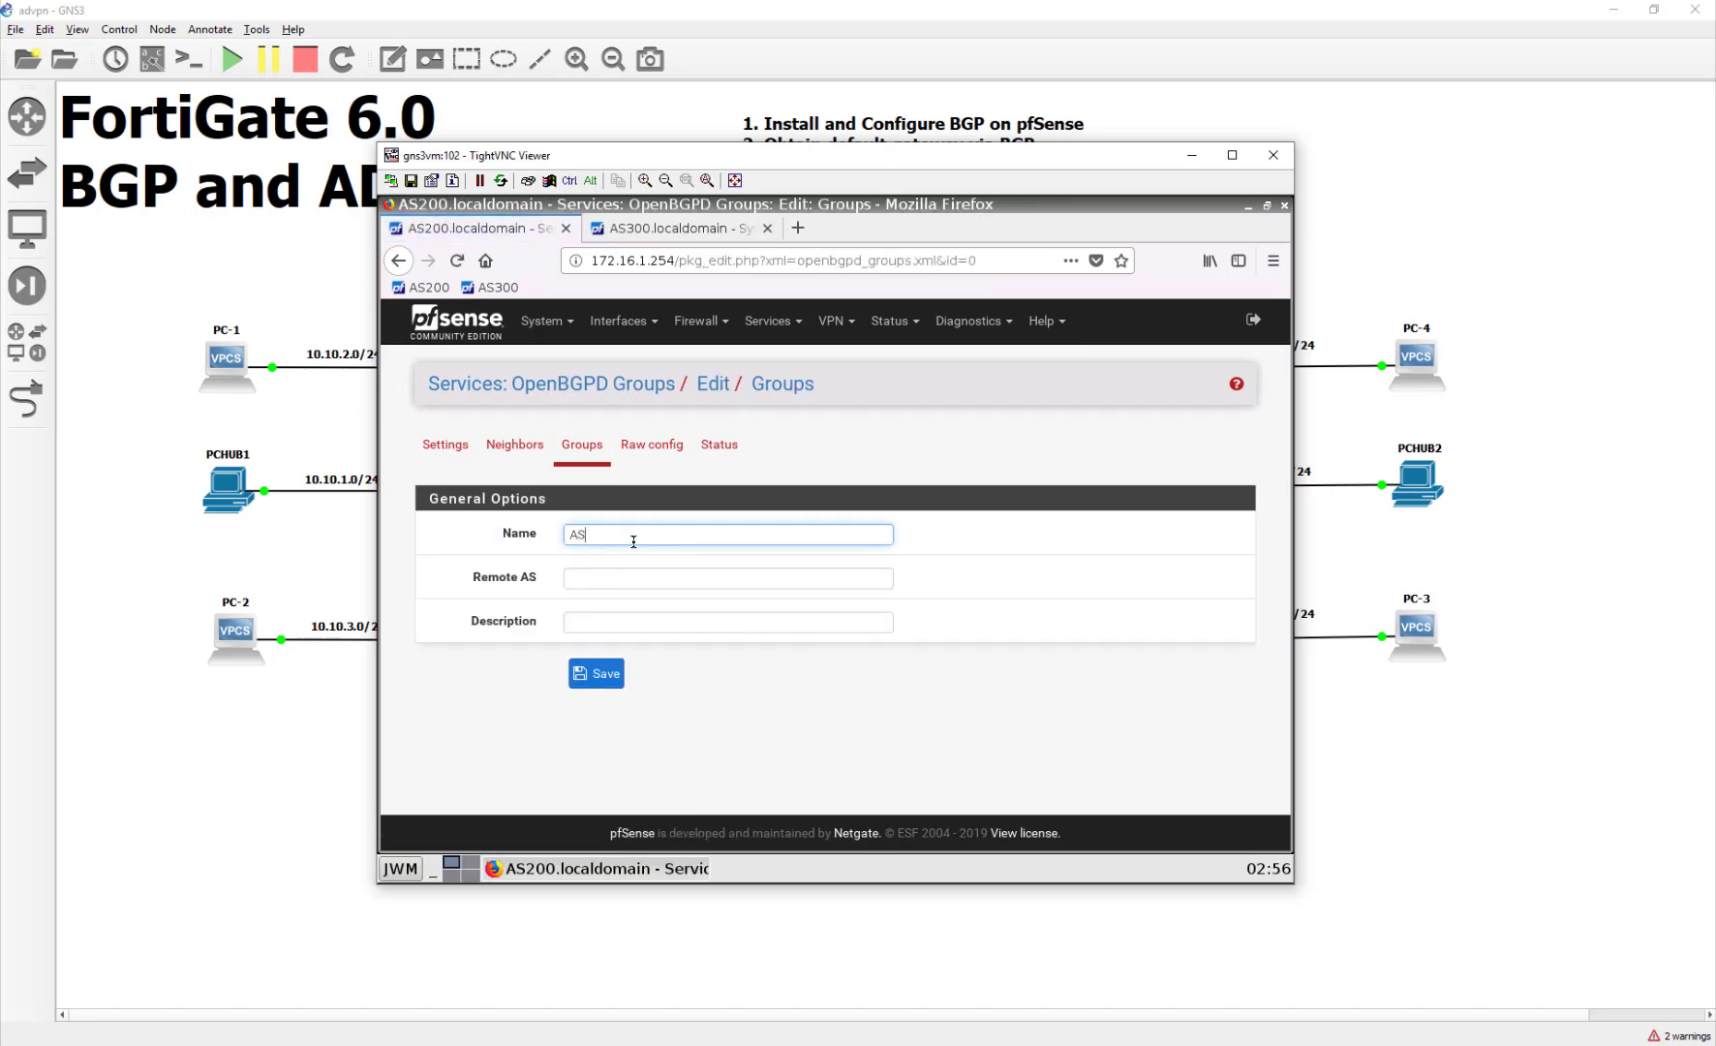
type("AS300")
key("Tab")
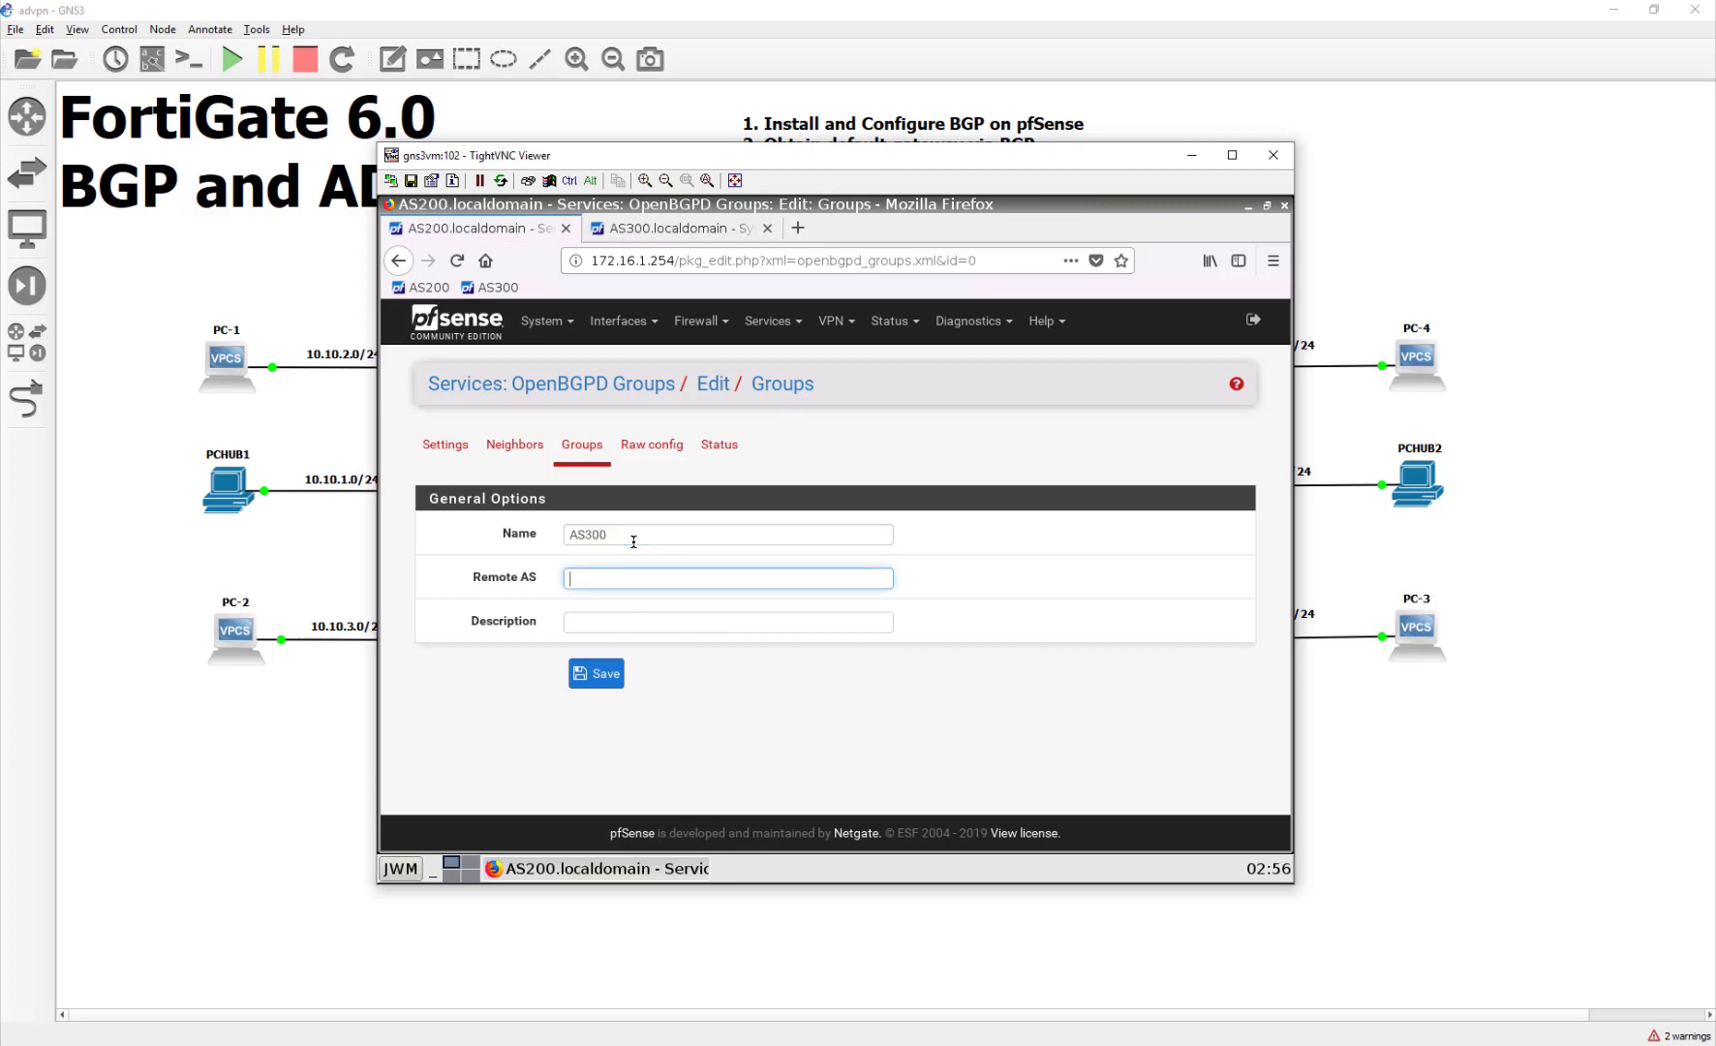
type("300")
left_click(595, 673)
left_click(535, 437)
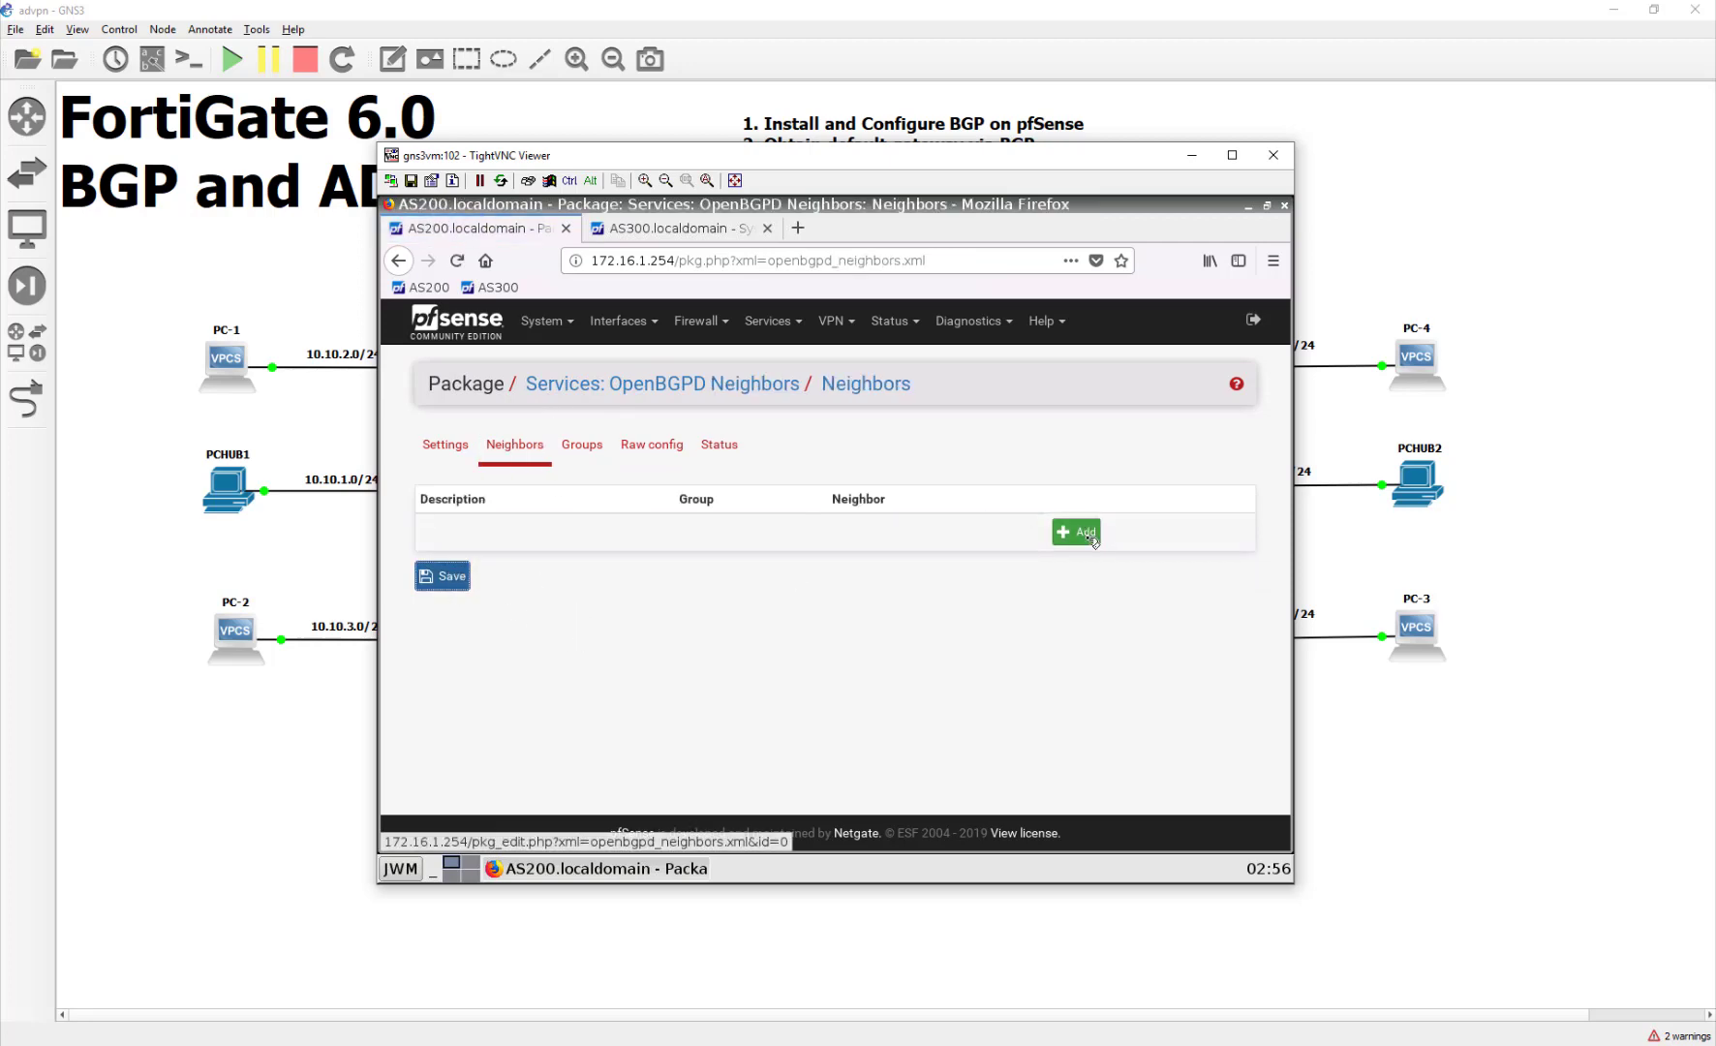
Step: On AS200, save a new neighbor described AS300 at 172.16.1.1, assigned to group AS300
left_click(1083, 533)
left_click(655, 536)
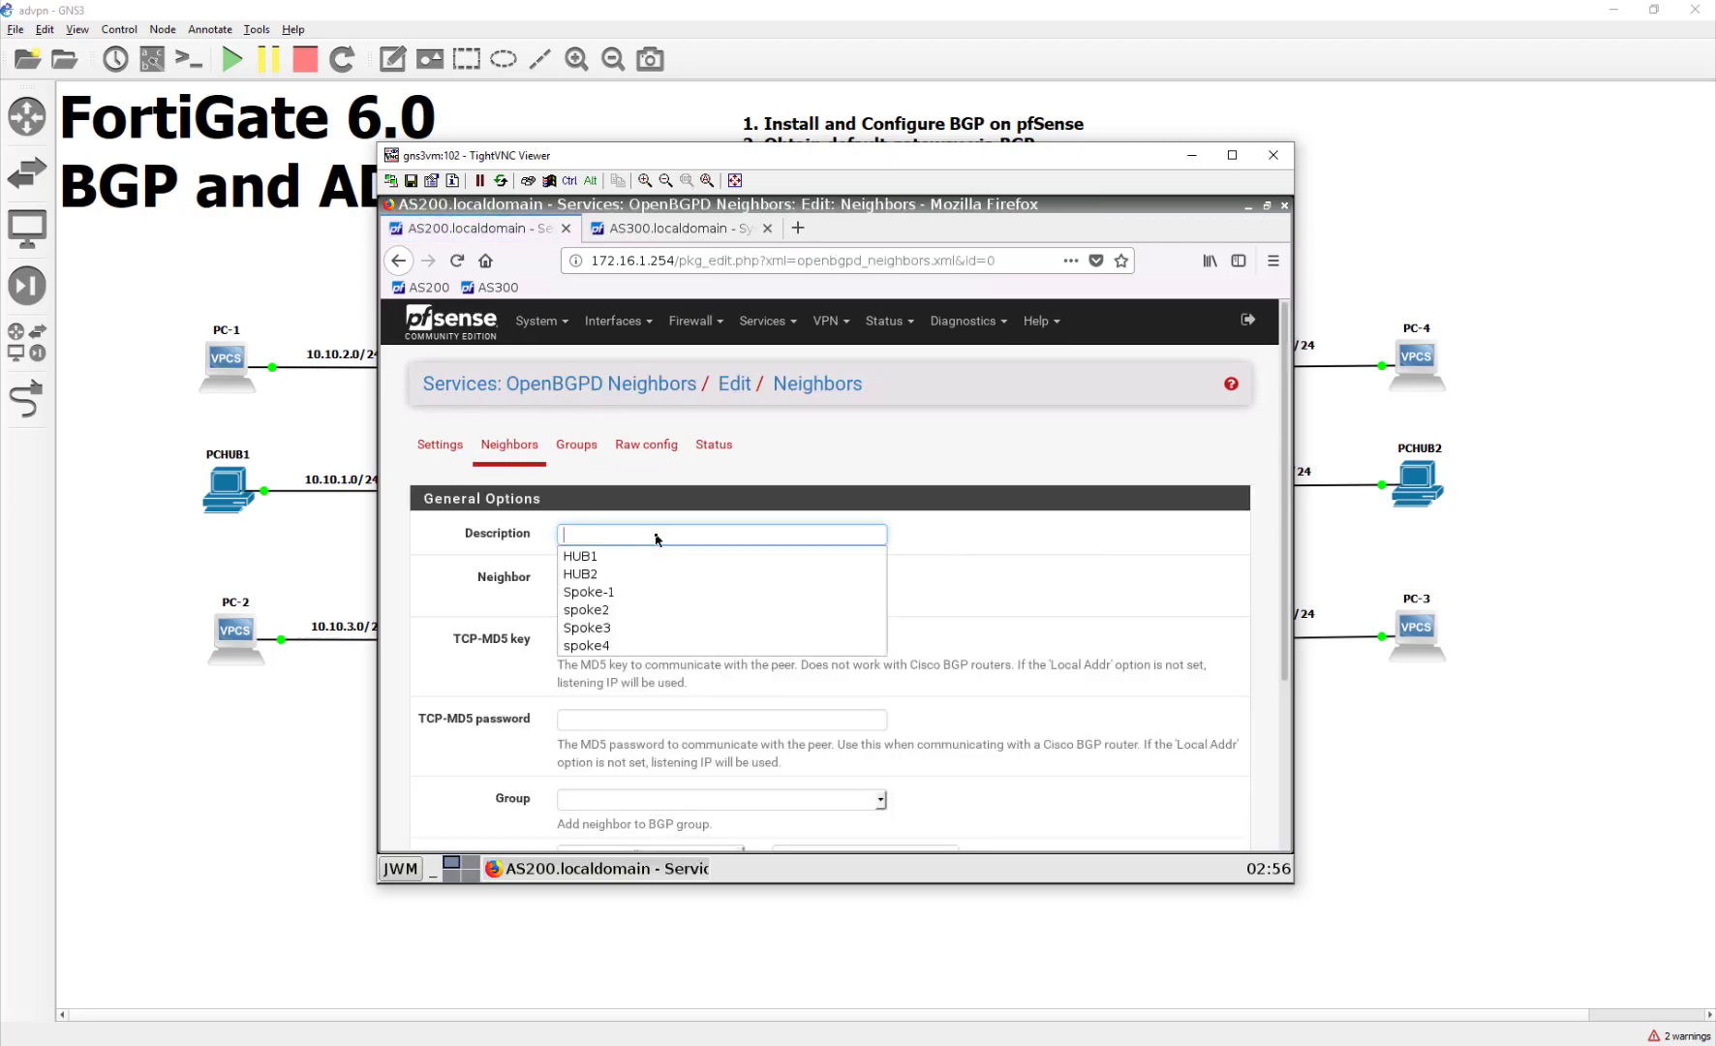
left_click(656, 536)
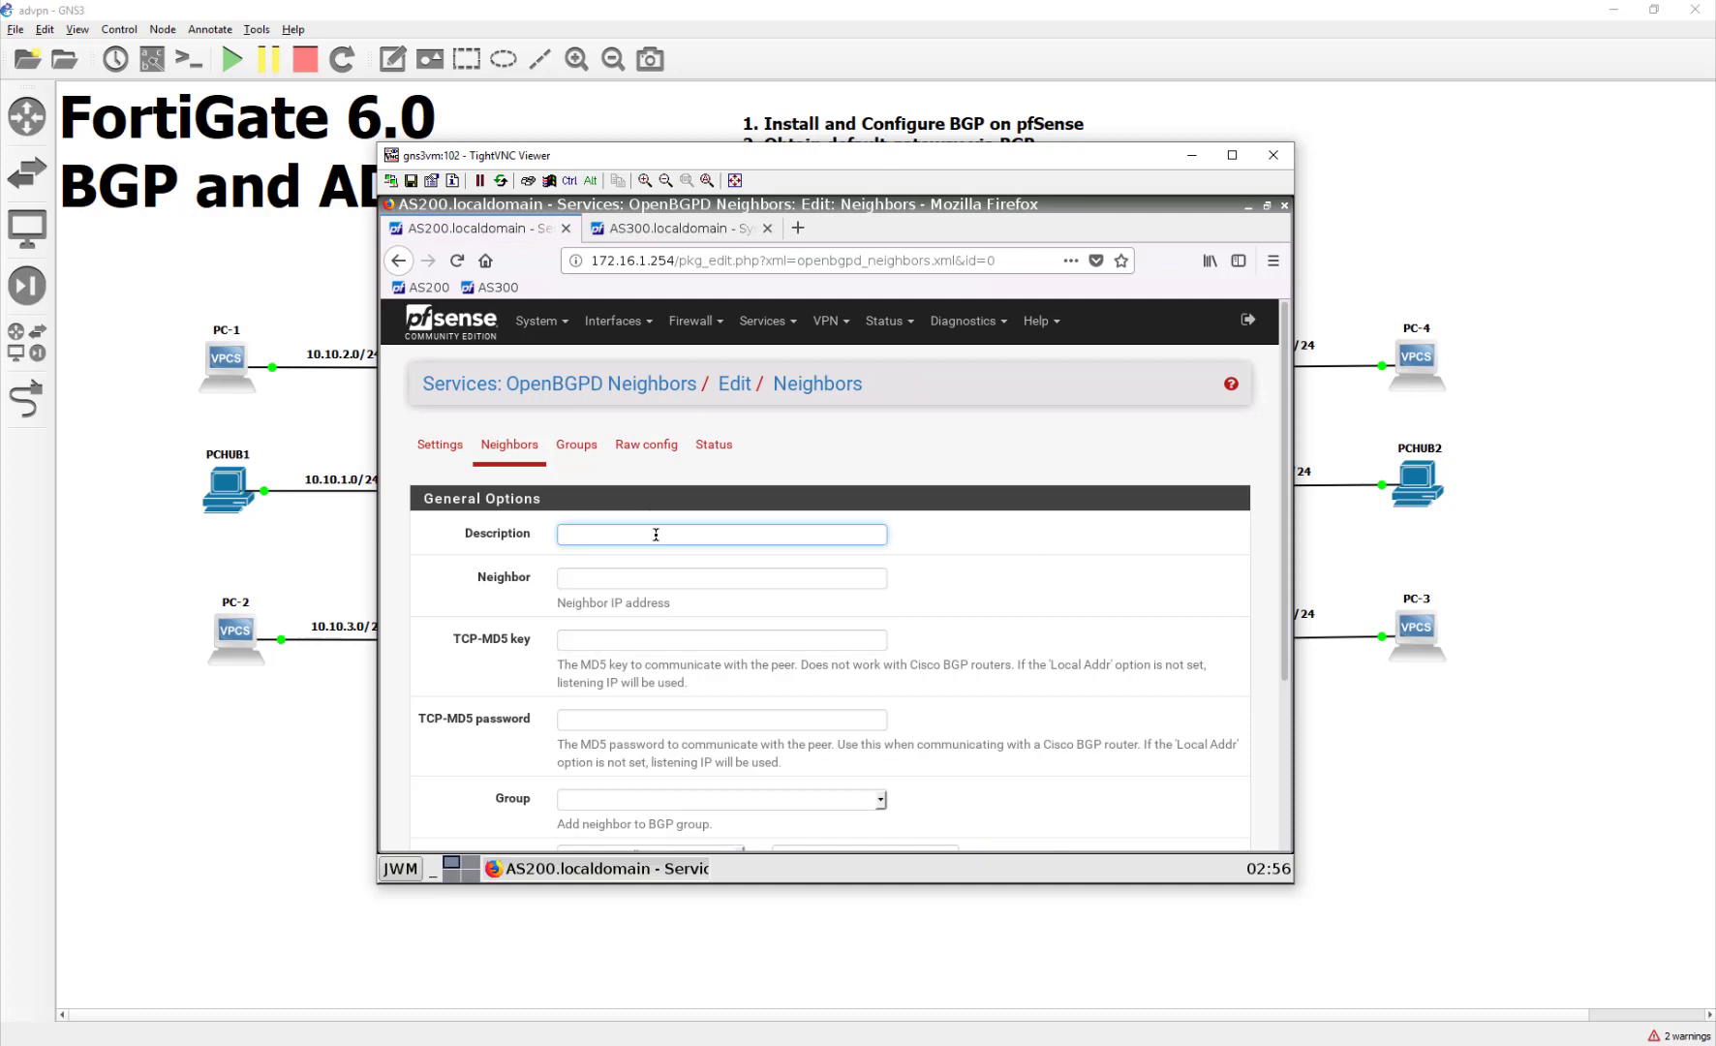
type("AS300")
key("Tab")
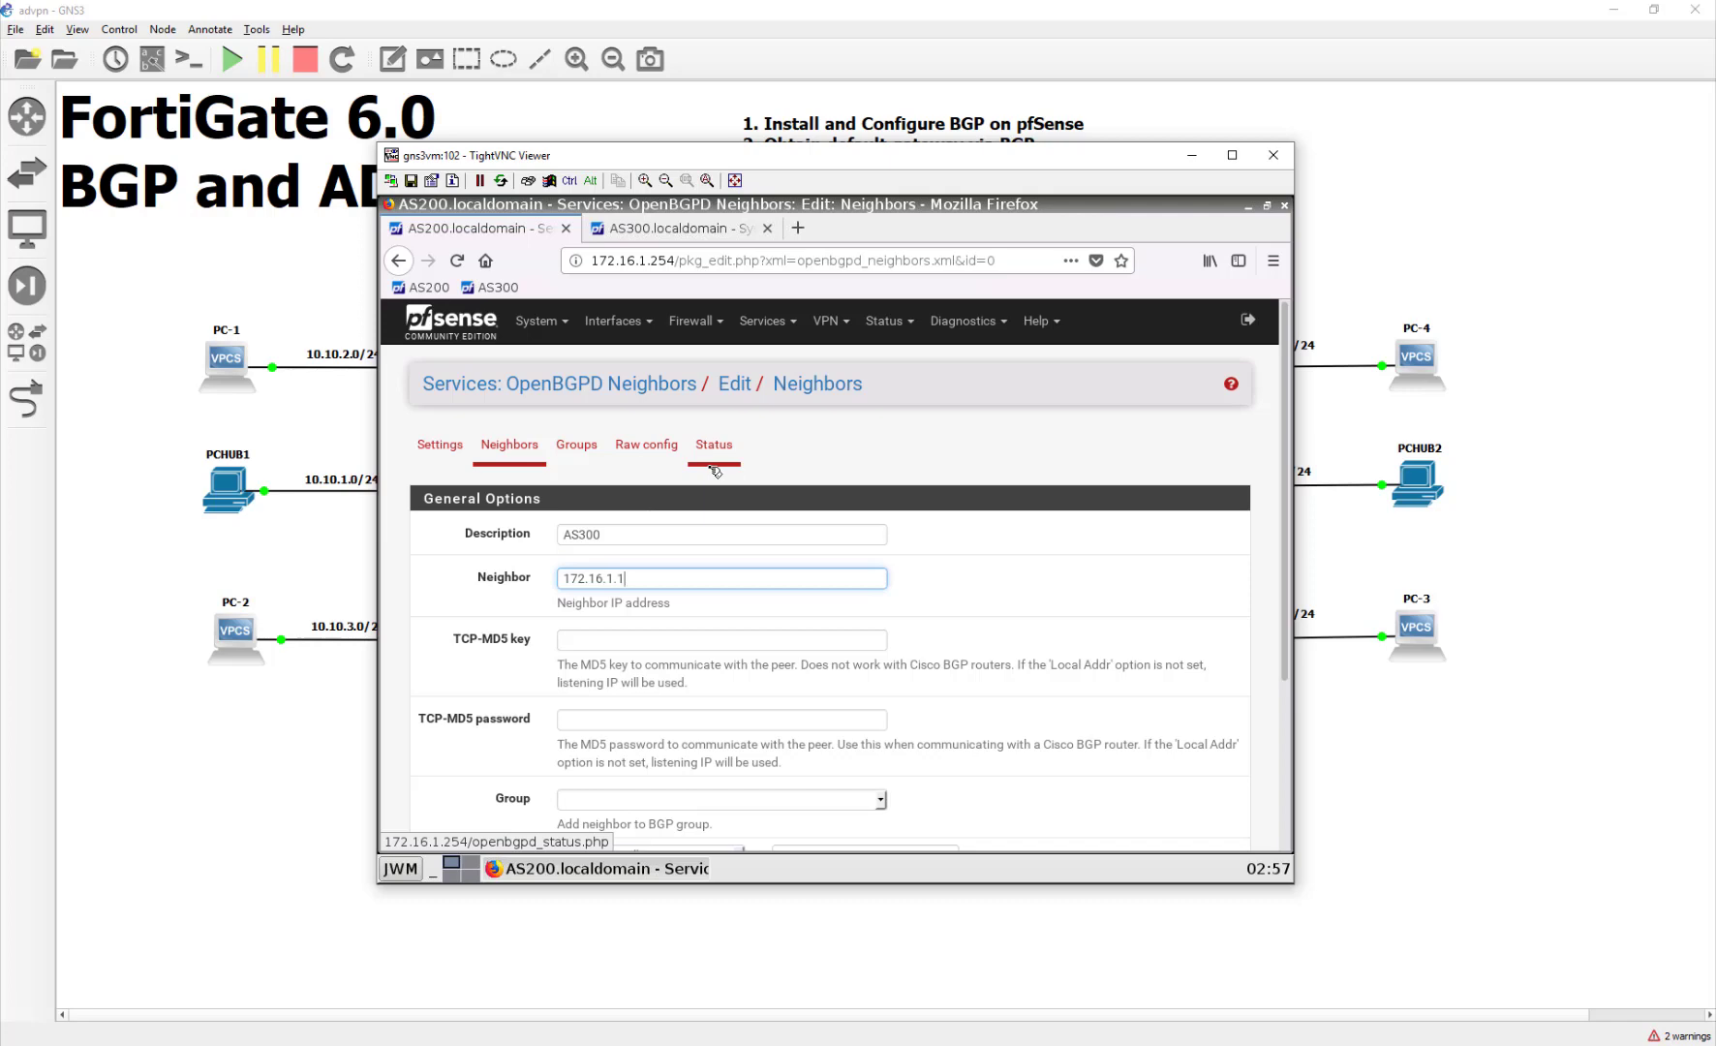
scroll(696, 534, "down", 4)
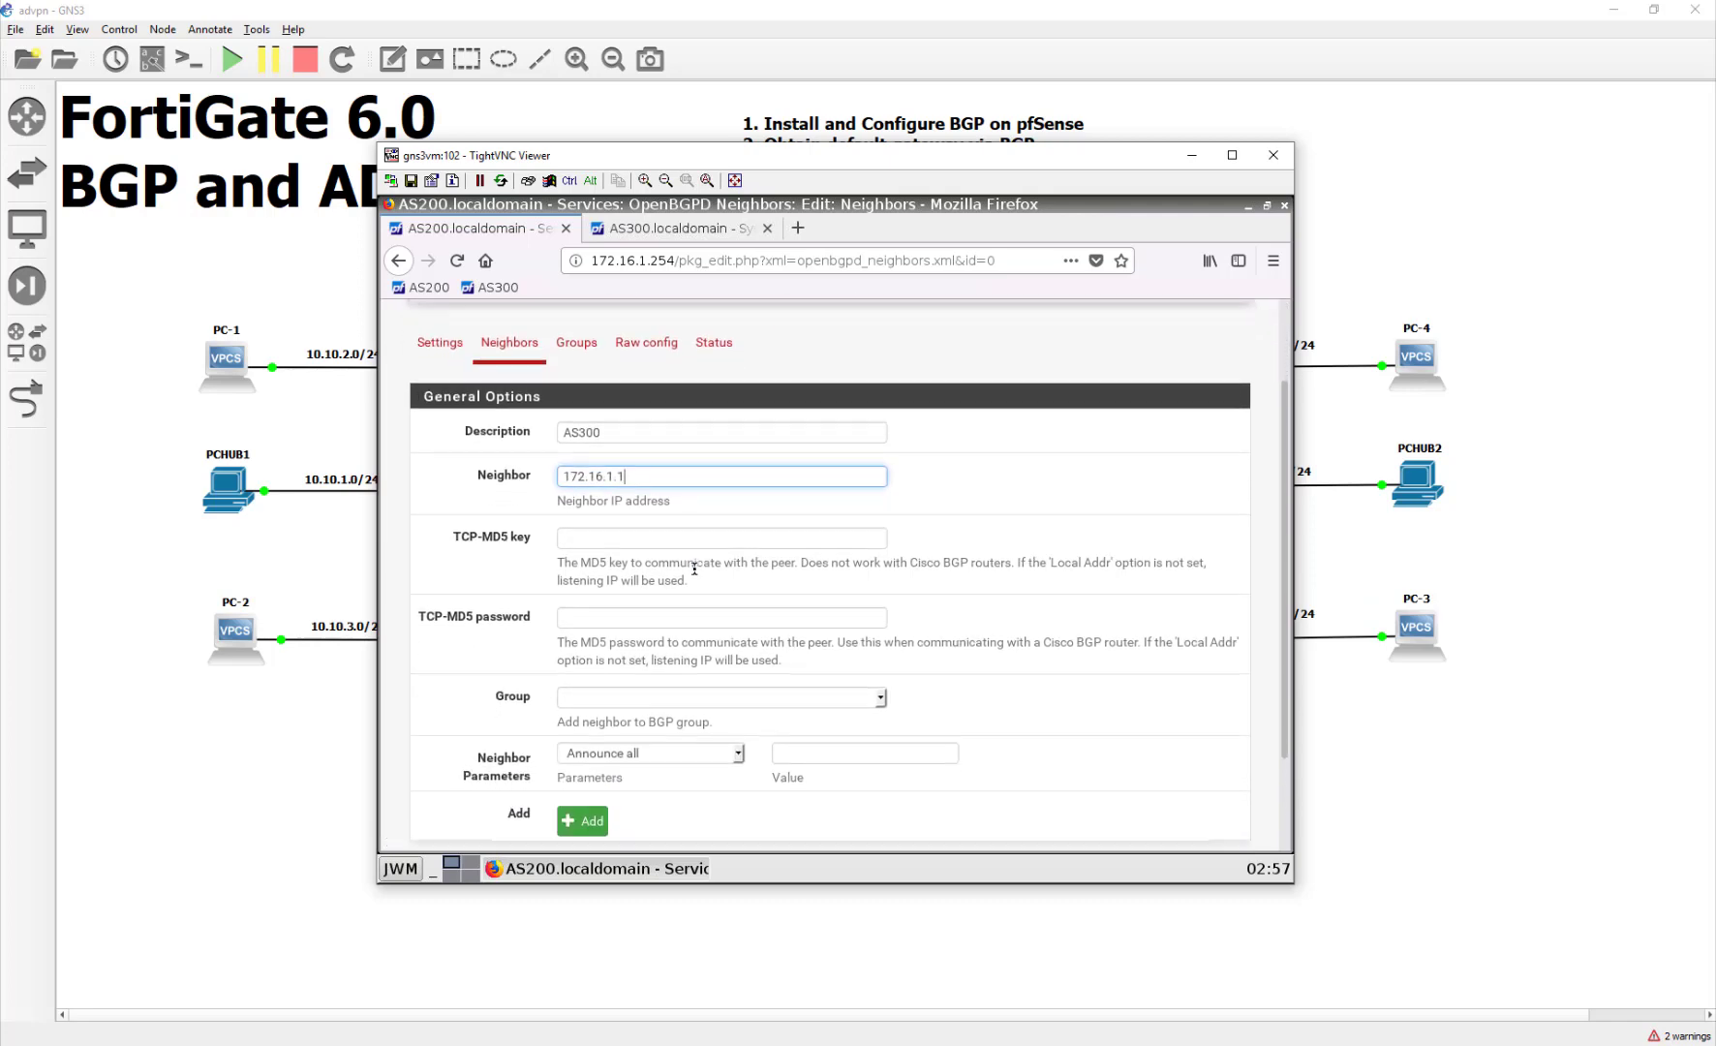
left_click(713, 581)
left_click(606, 599)
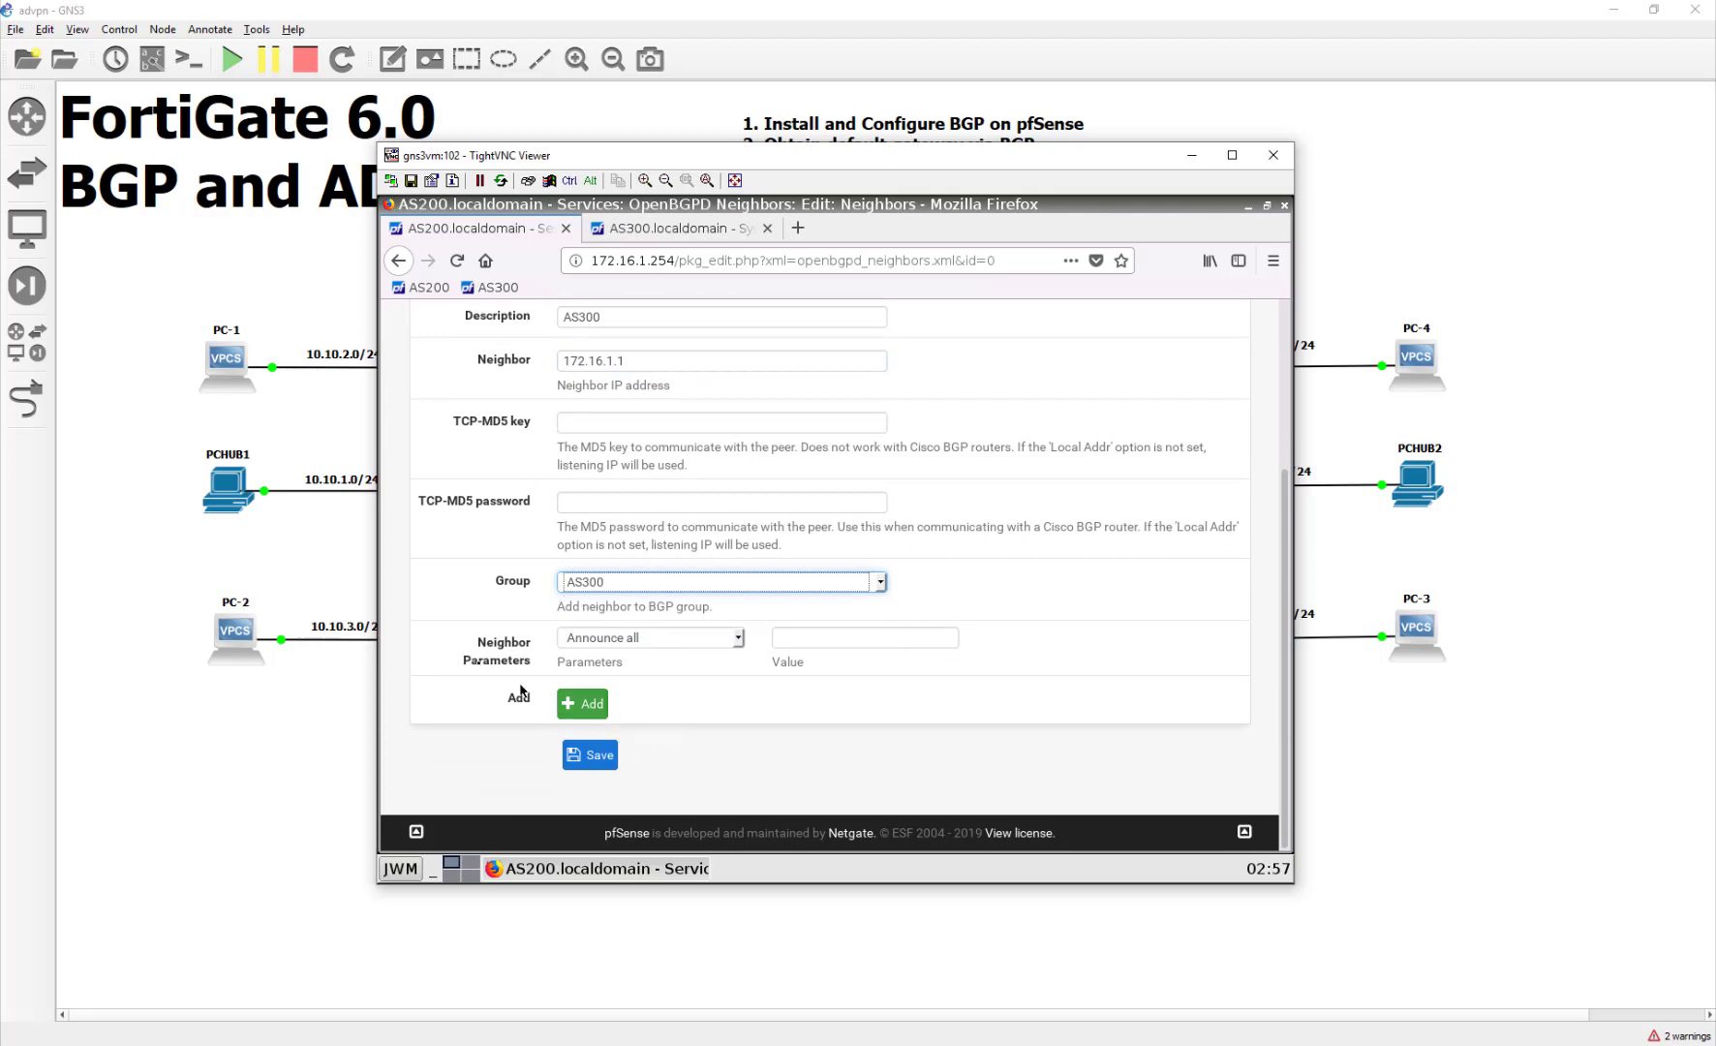
left_click(590, 754)
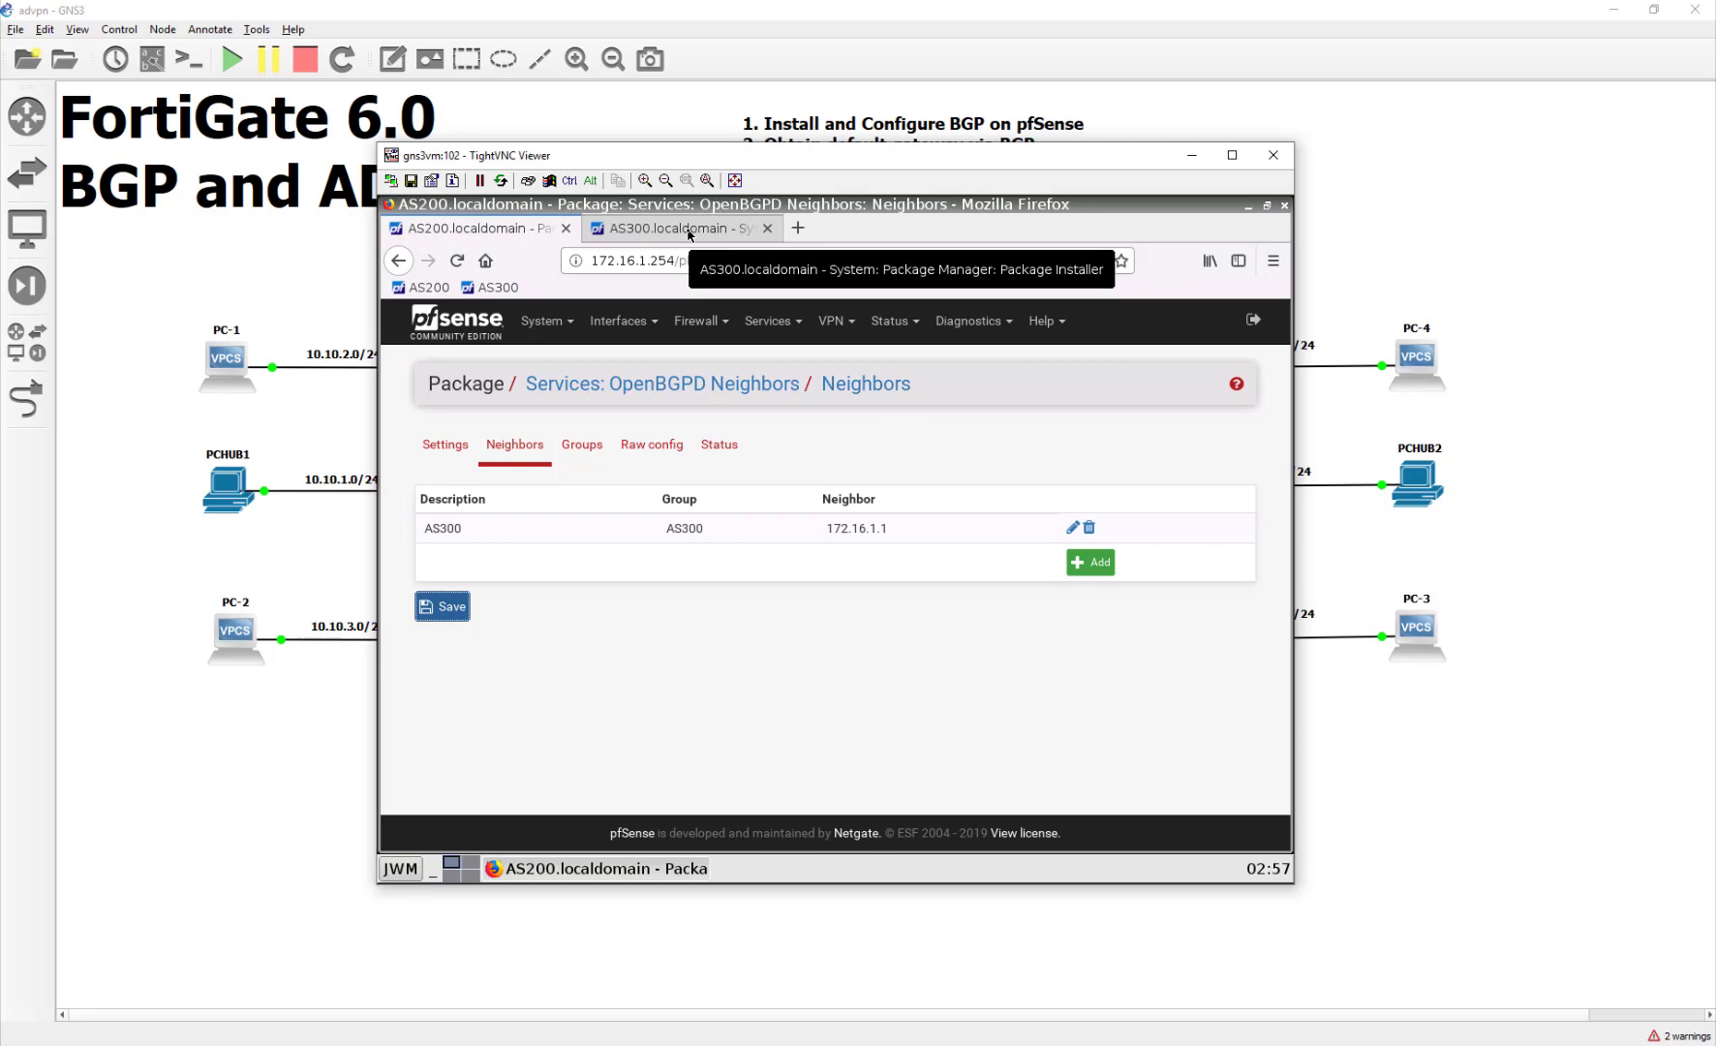
Step: Switch to the AS300 router's webConfigurator and open its OpenBGPD settings
left_click(678, 228)
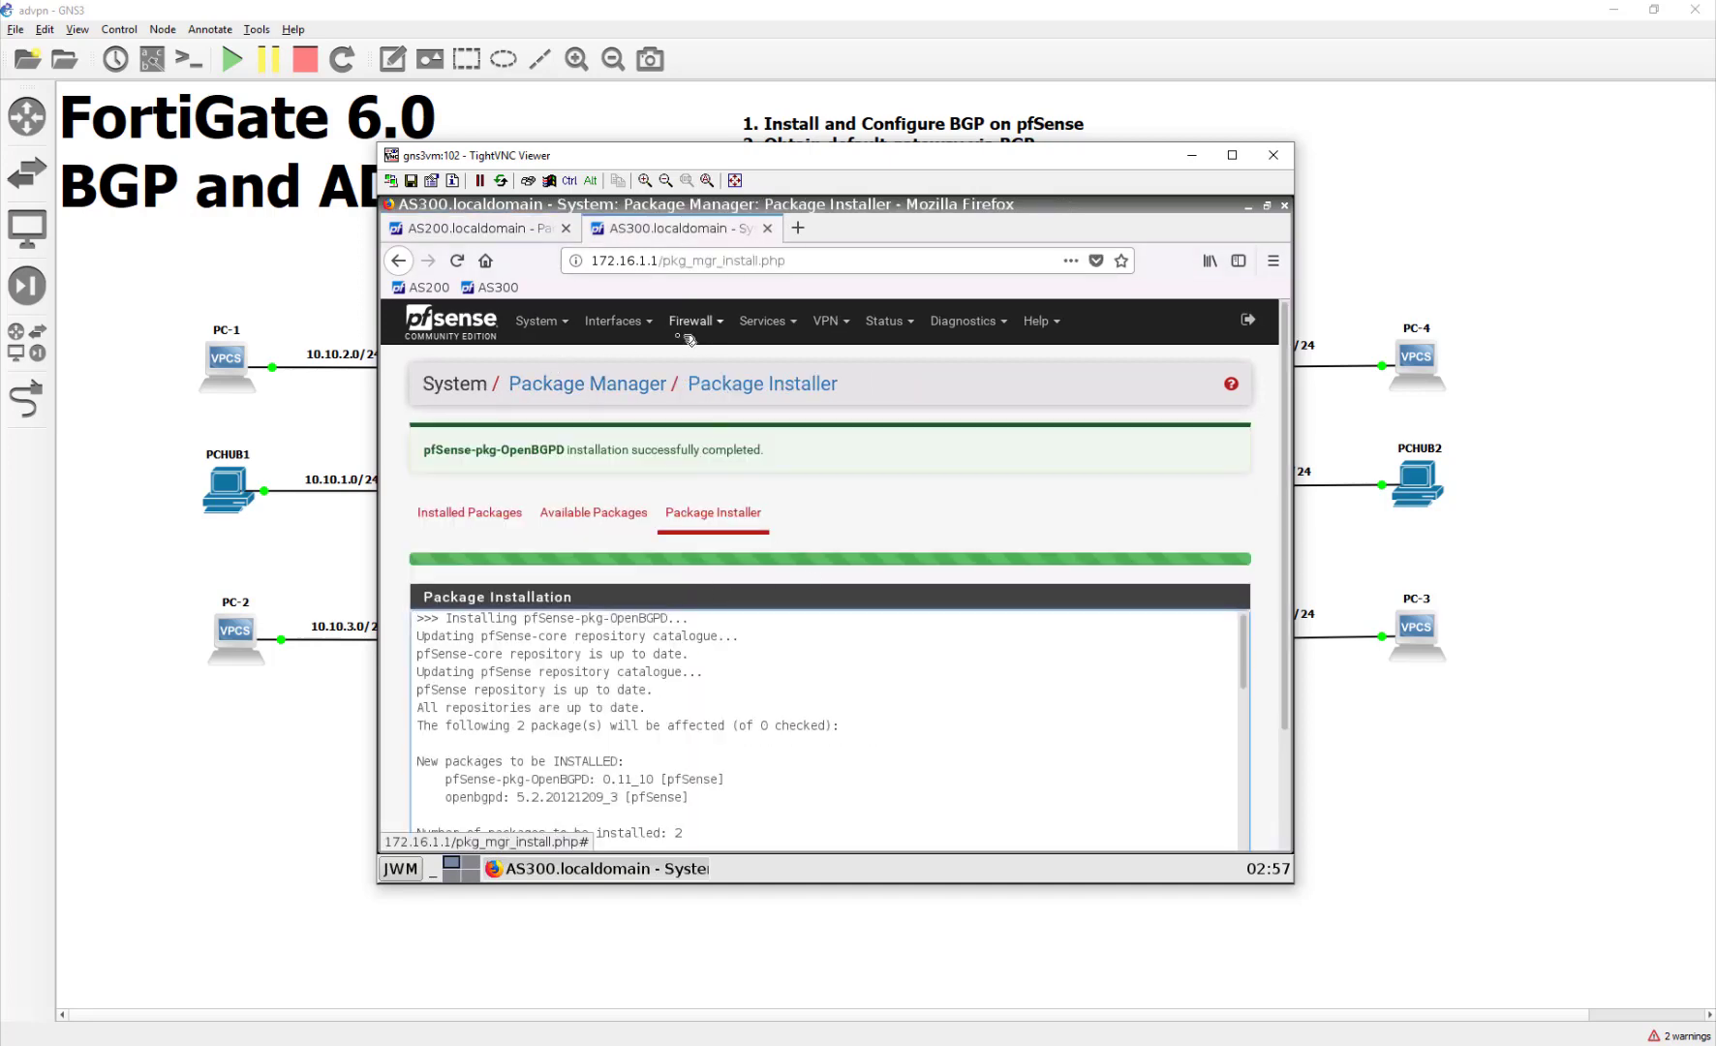
left_click(778, 324)
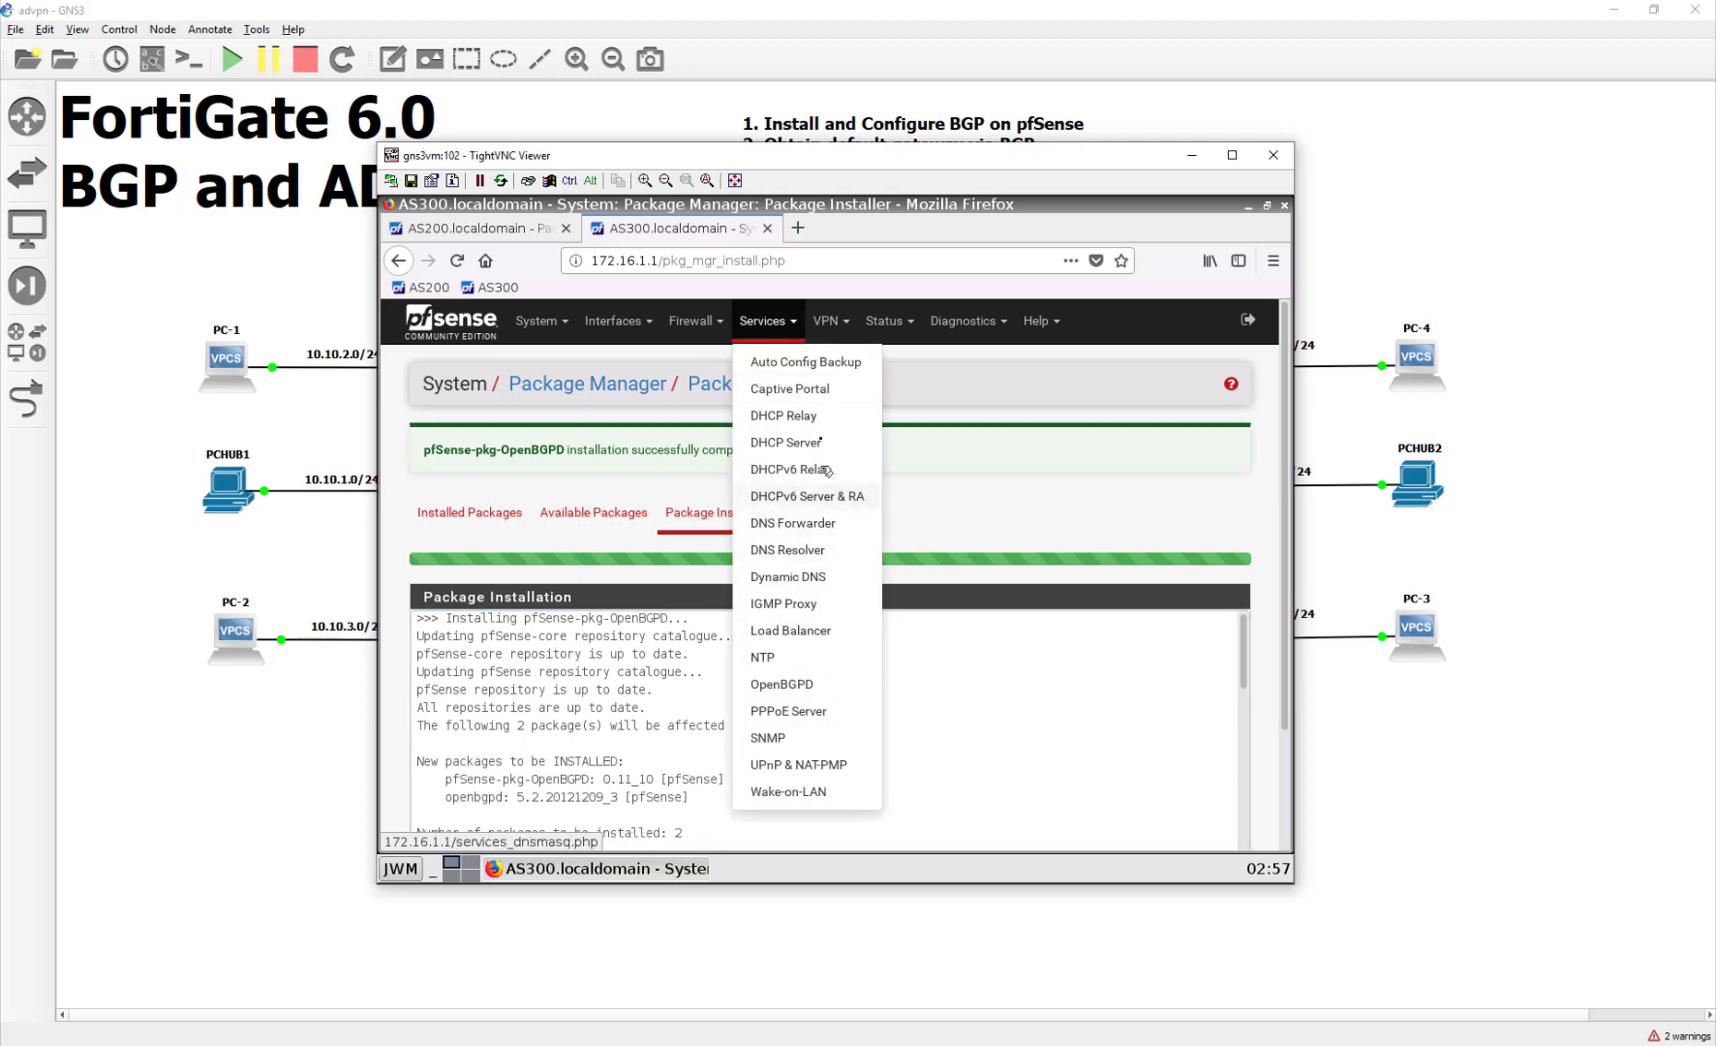
scroll(825, 591, "down", 2)
scroll(828, 605, "up", 2)
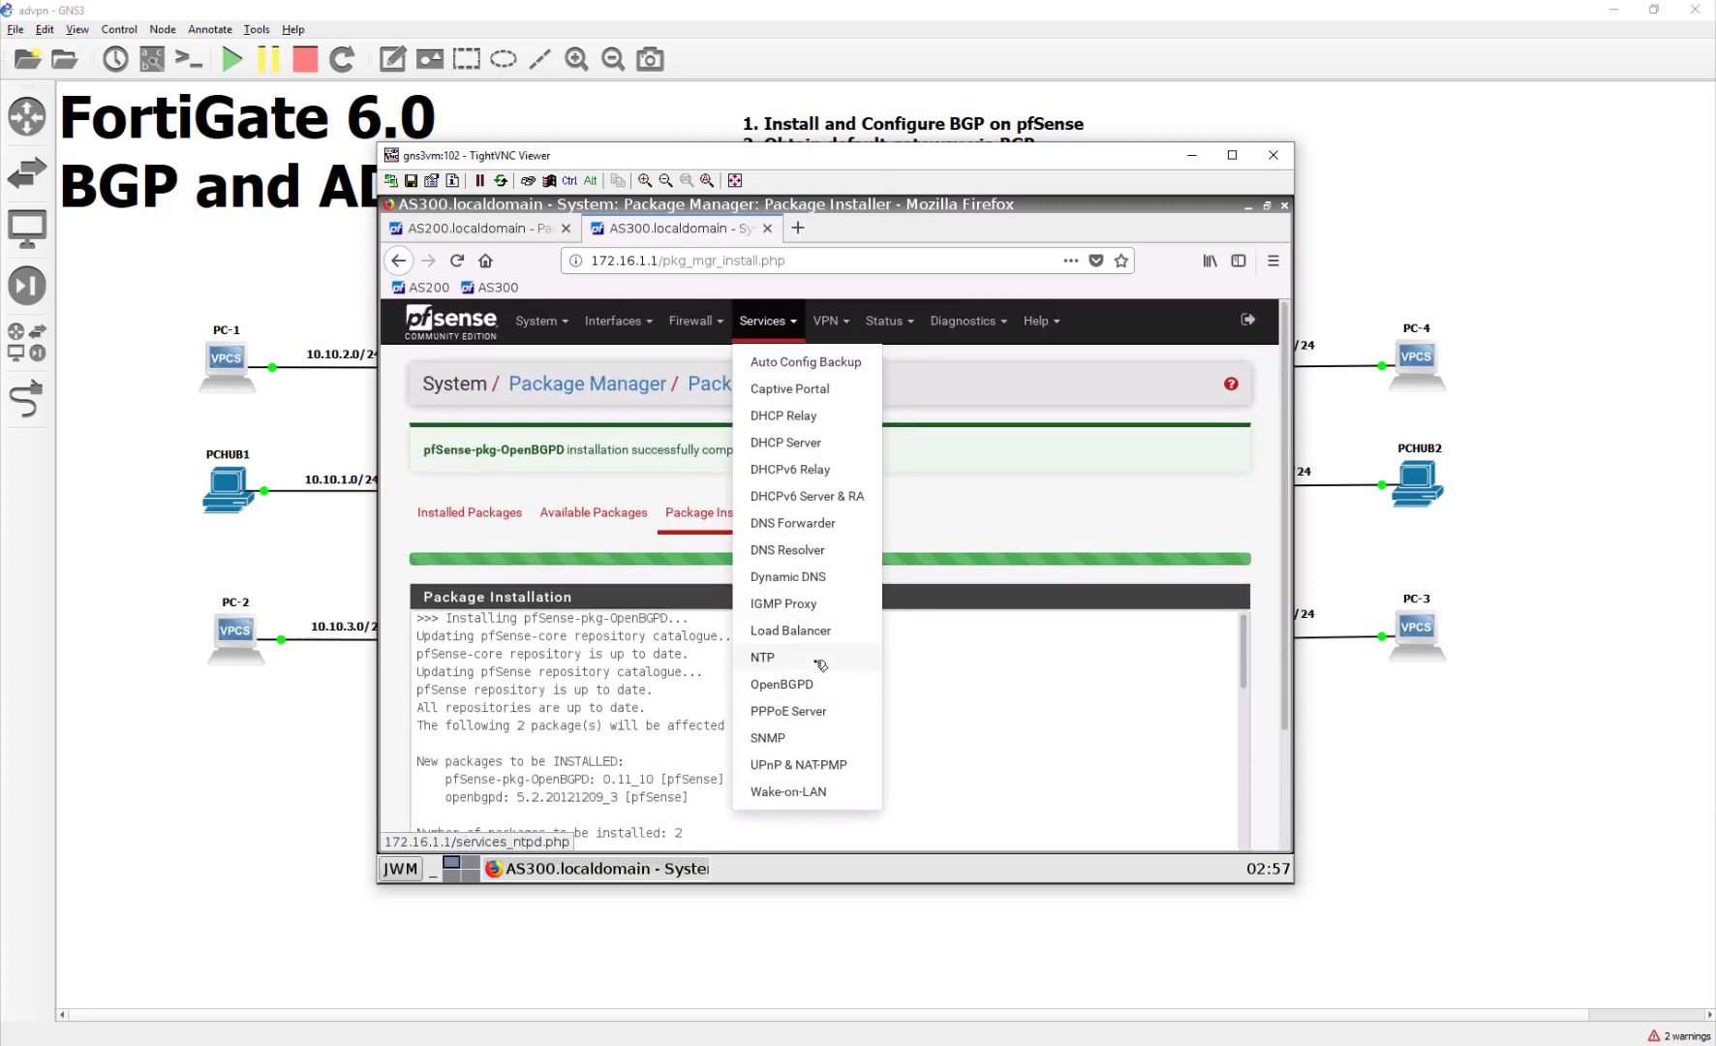
left_click(804, 685)
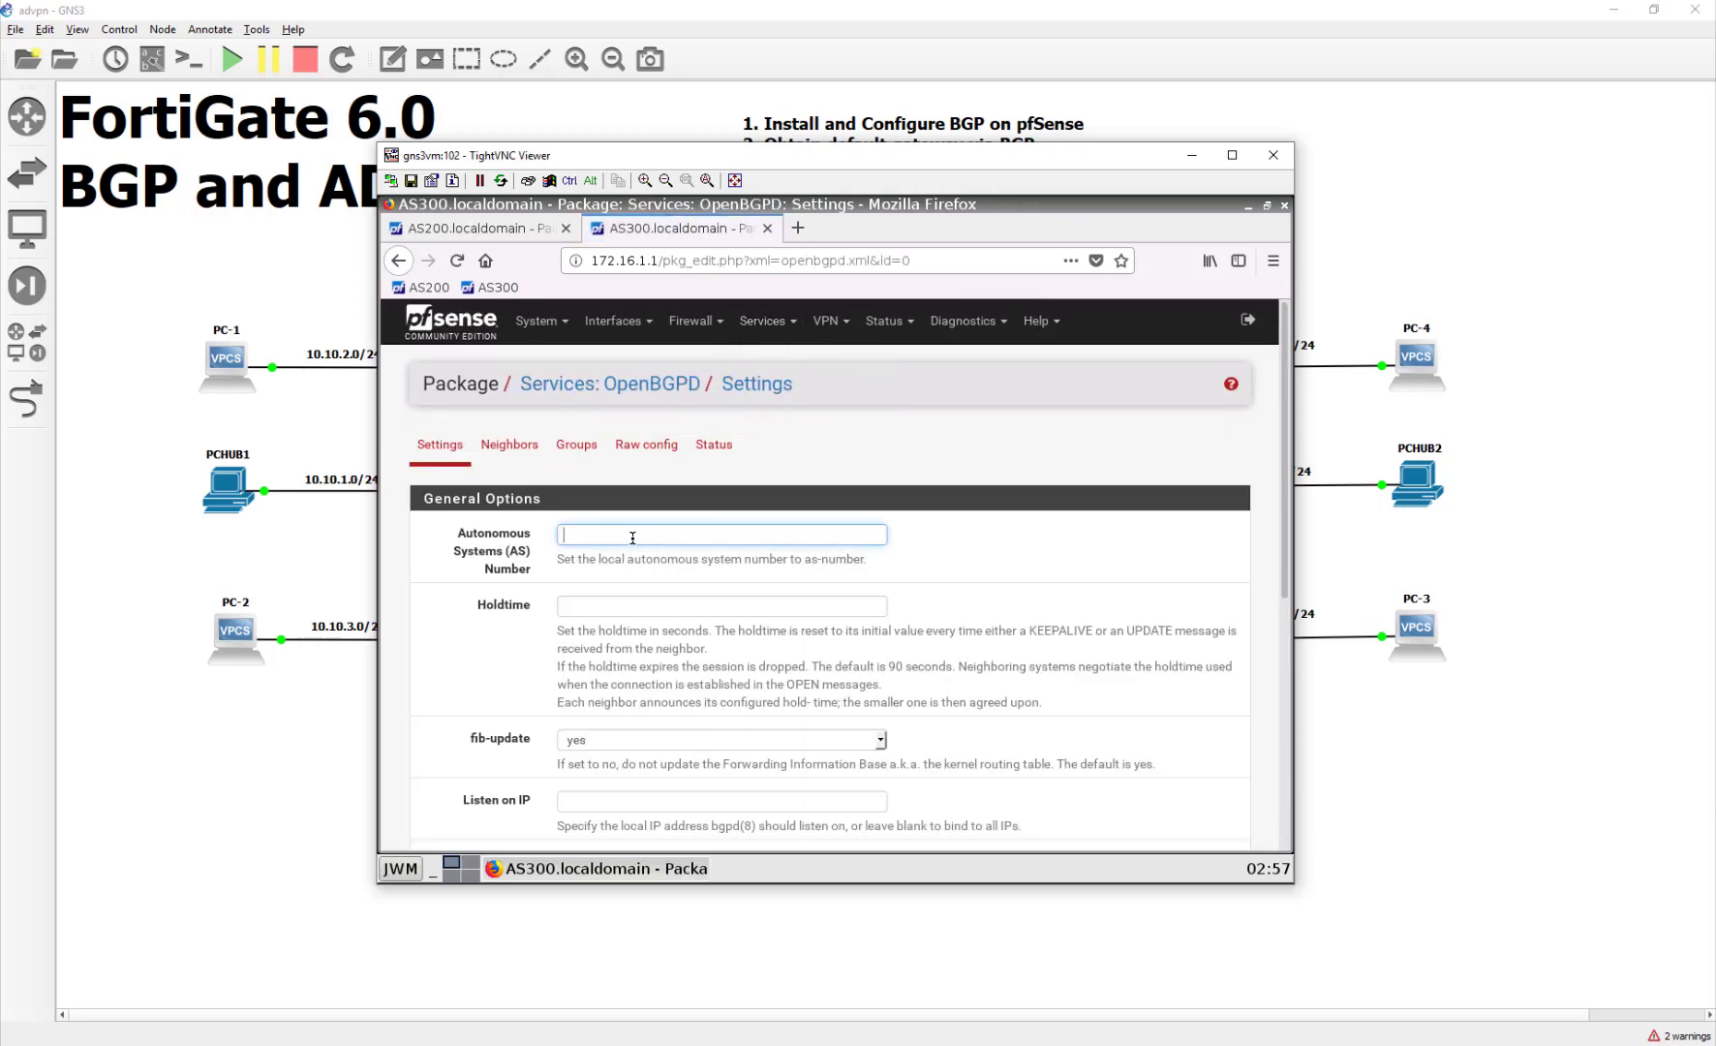
Step: Set local AS 300, announce network 10.100.0.0/16, and save
left_click(632, 537)
type("300")
scroll(697, 608, "down", 5)
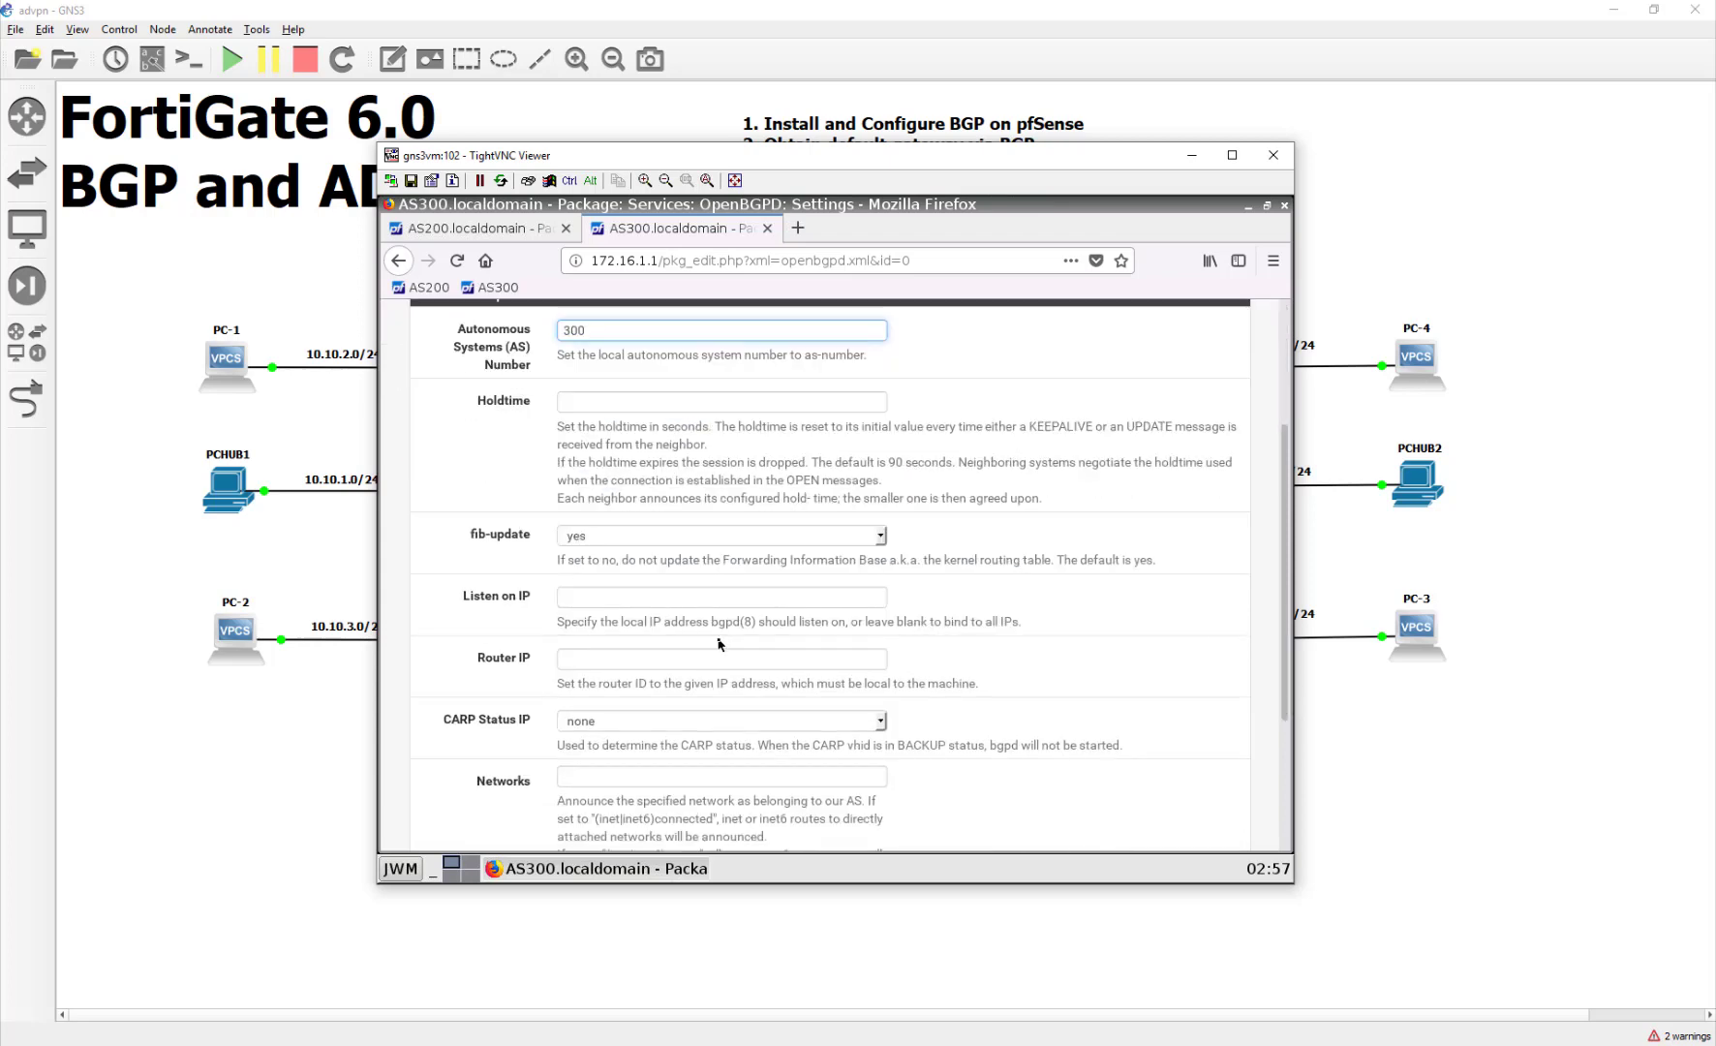
left_click(615, 571)
type("10.100/")
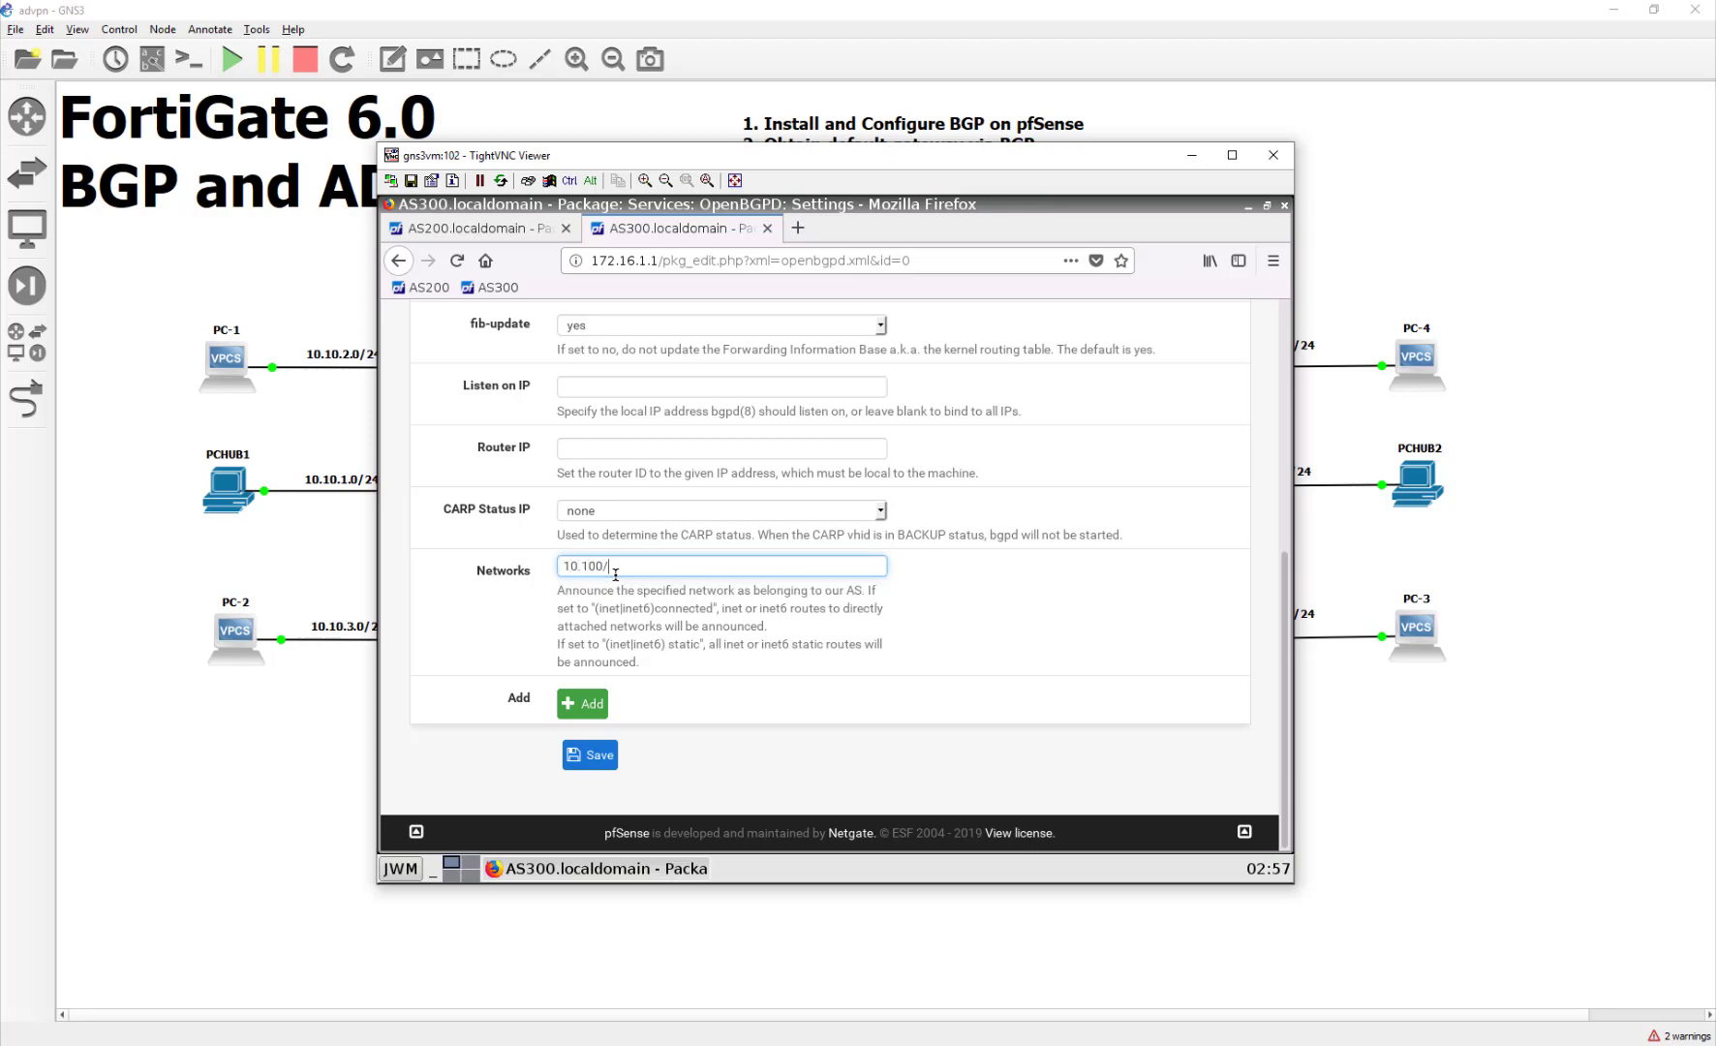
key("BackSpace")
left_click(590, 754)
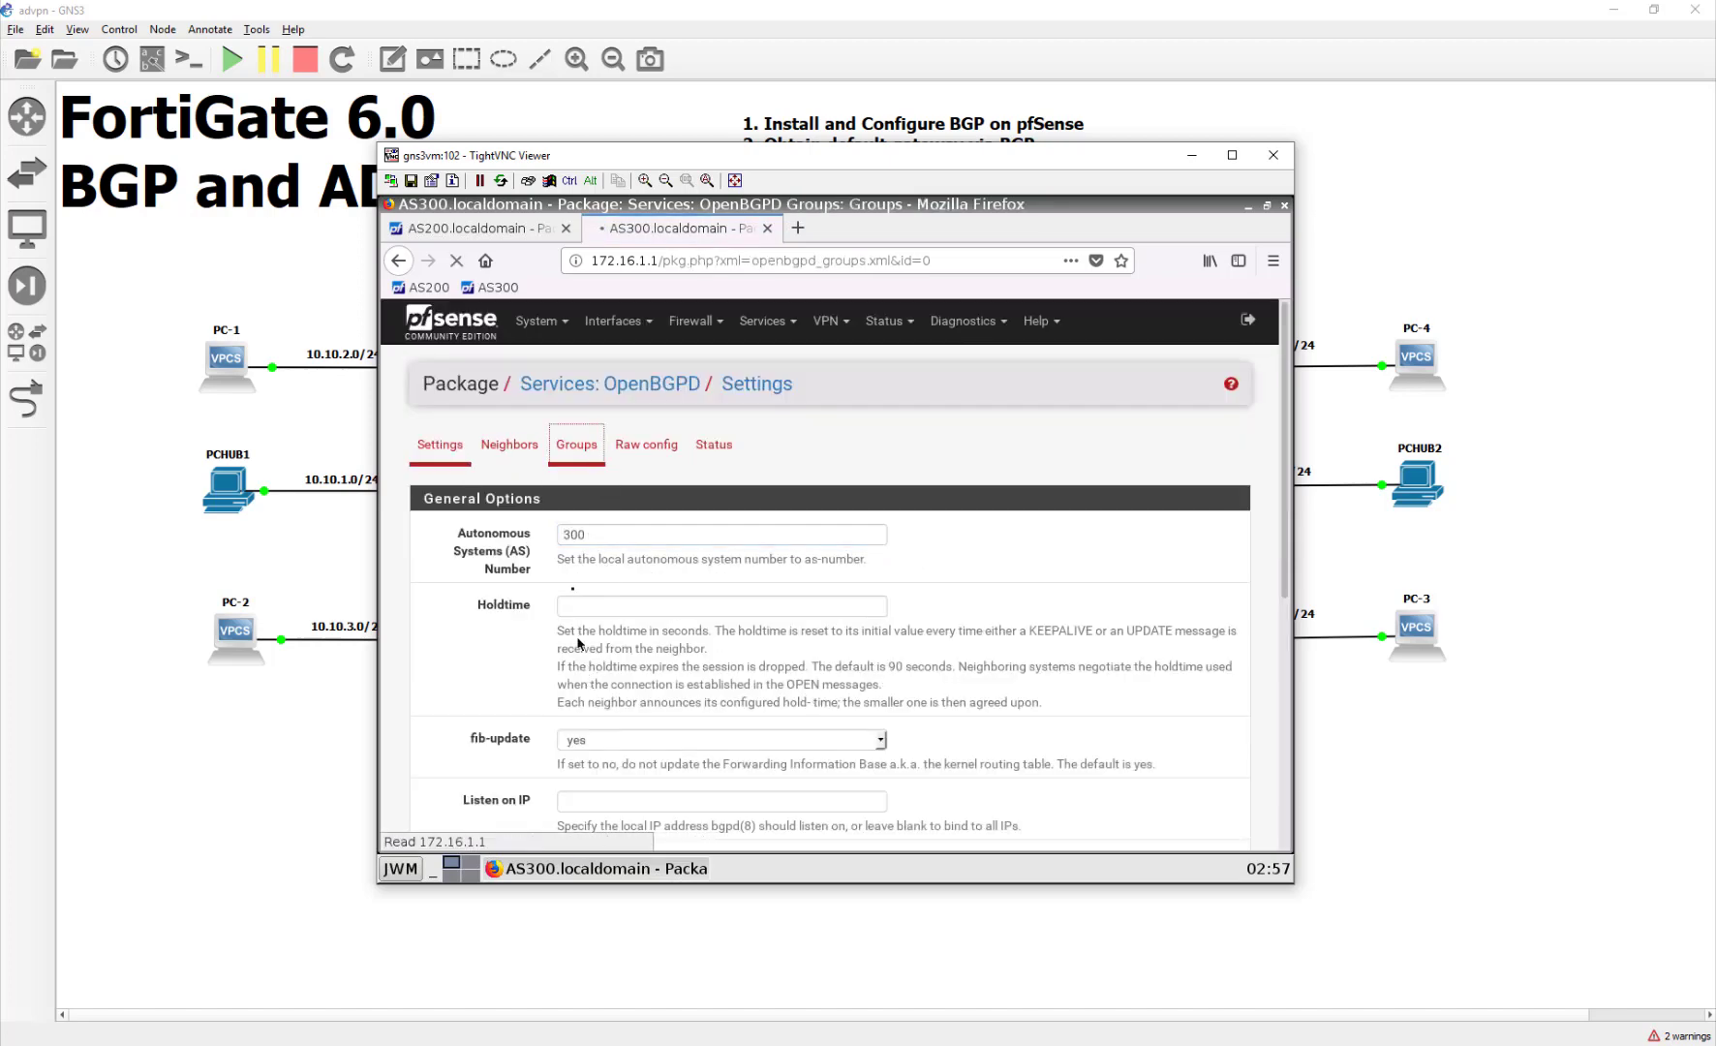
Step: Create a BGP group named AS200 with remote AS 200 and save it
left_click(579, 445)
left_click(1086, 529)
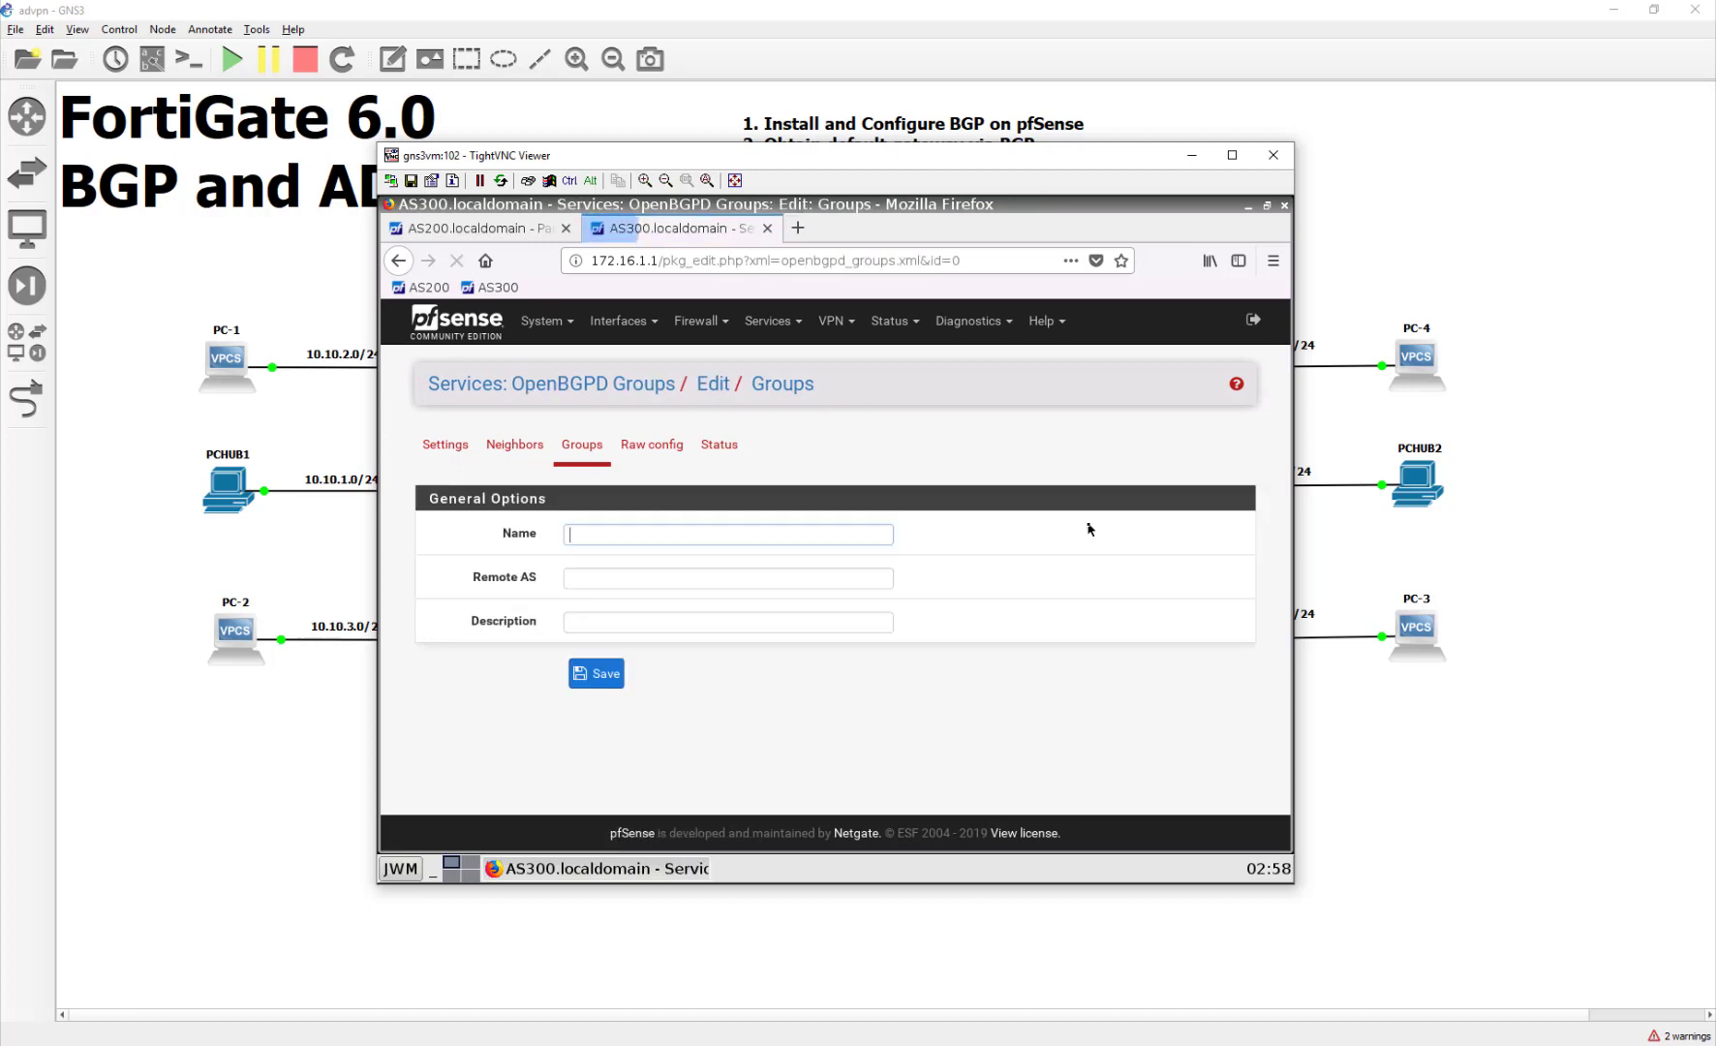
type("AS")
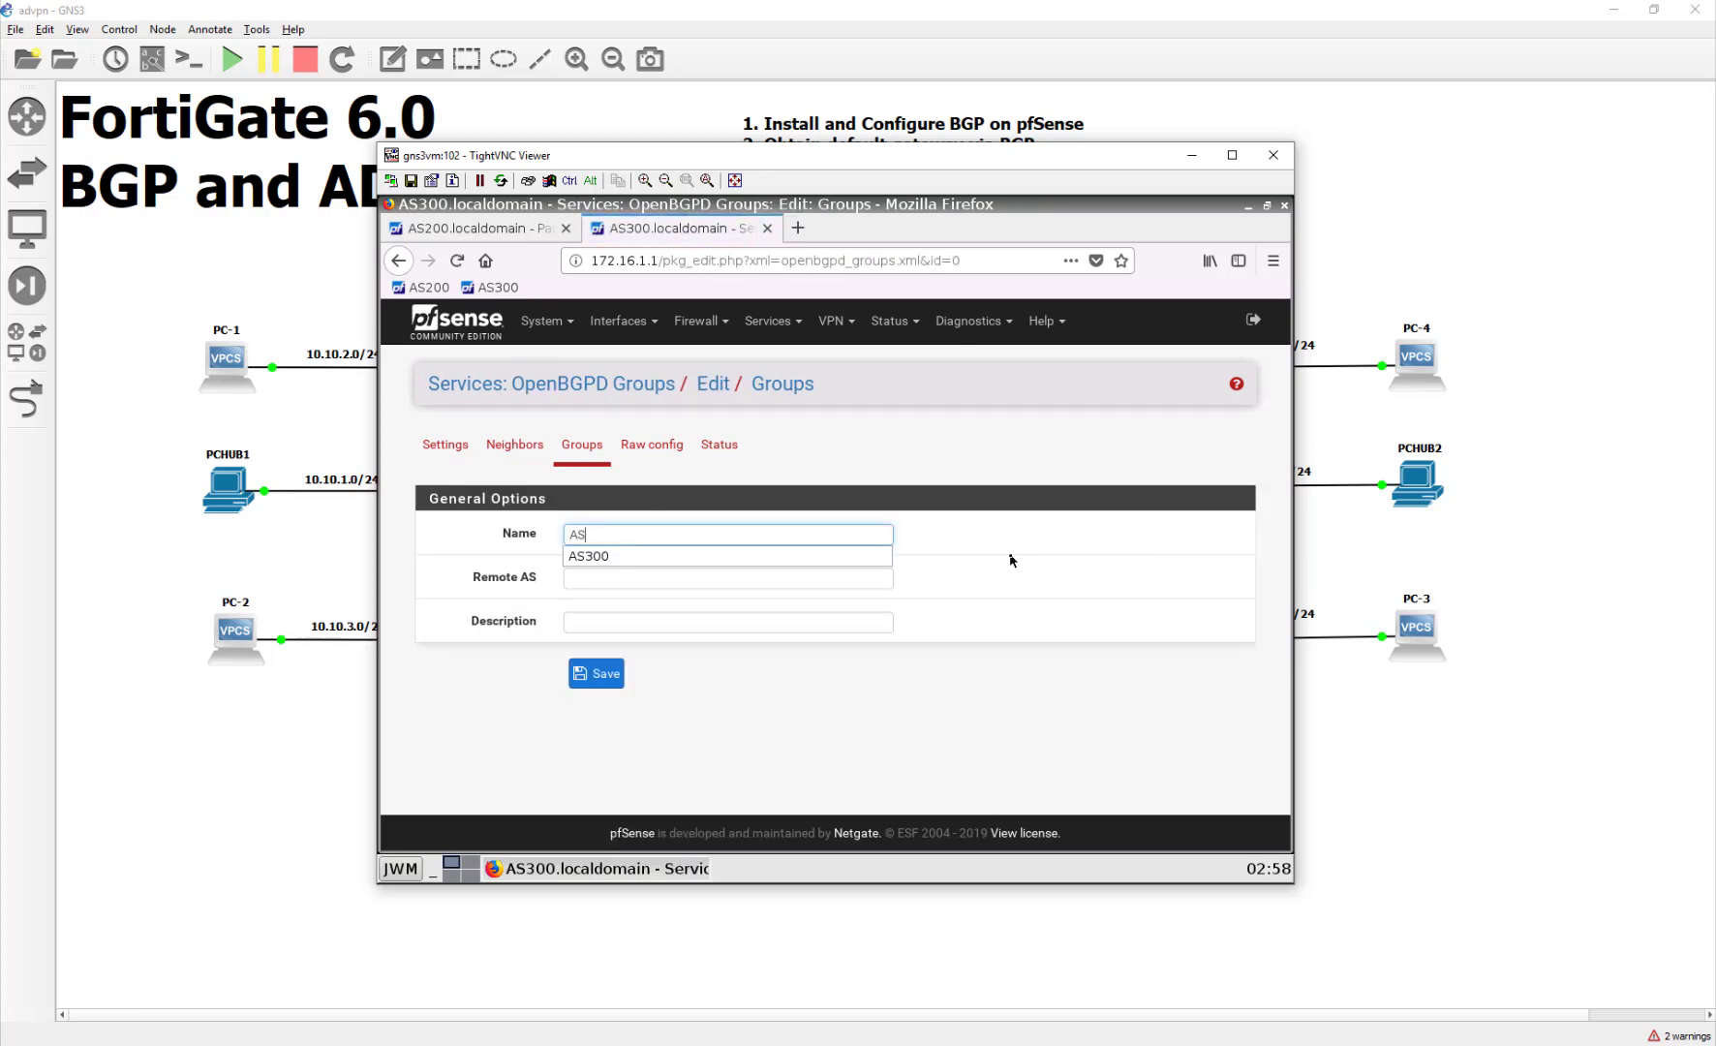
type("200")
key("Tab")
type("200")
left_click(597, 674)
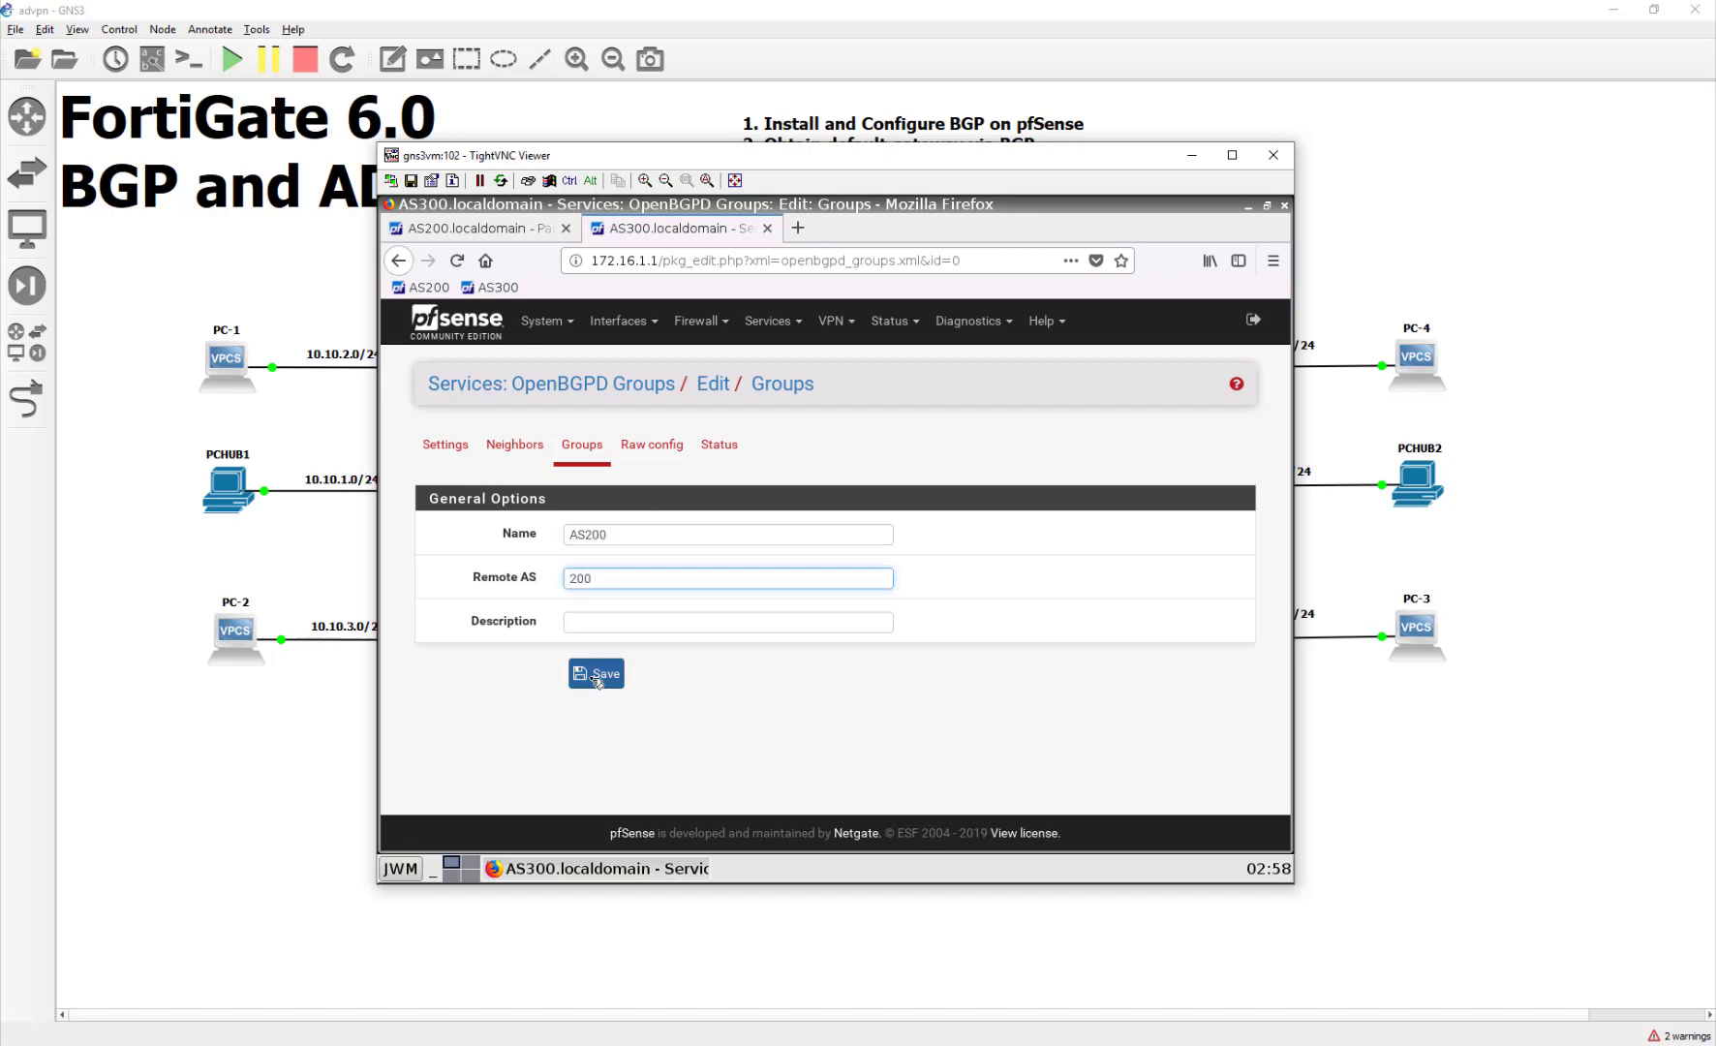
Step: Add neighbor AS200 at 172.16.1.254 in group AS200 and save it
left_click(518, 454)
left_click(1077, 531)
left_click(628, 536)
left_click(628, 541)
type("AS200")
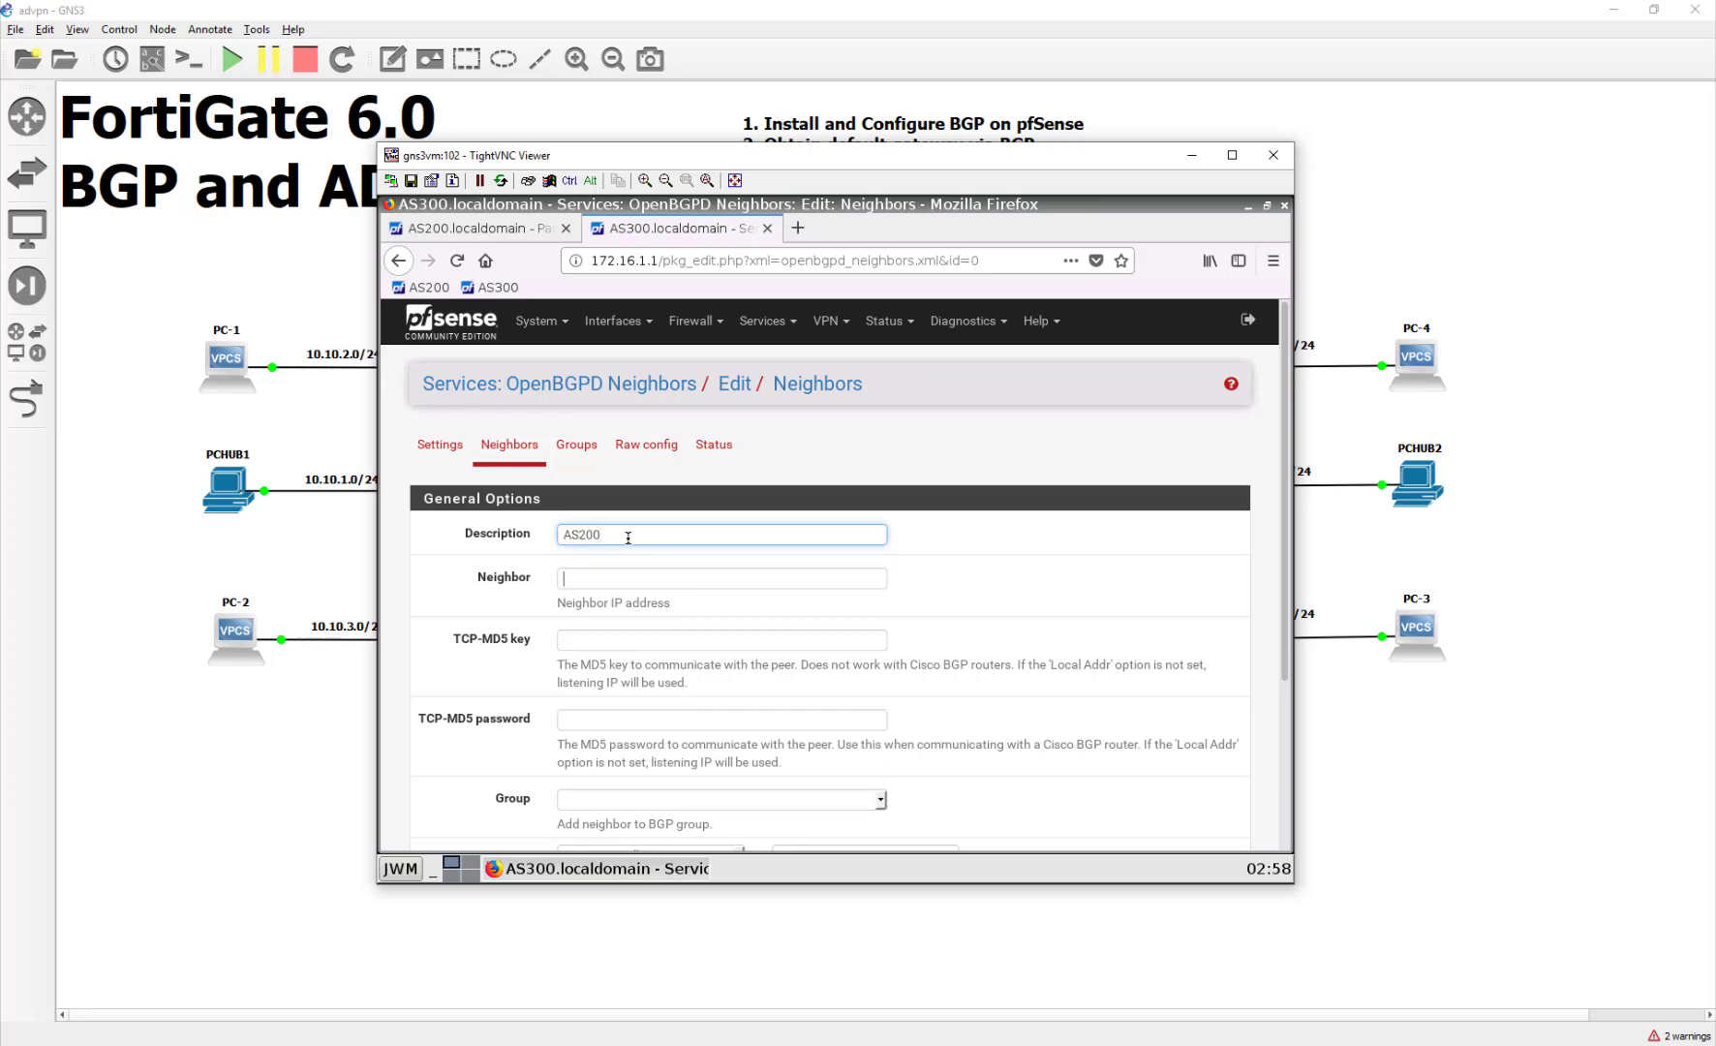
key("Tab")
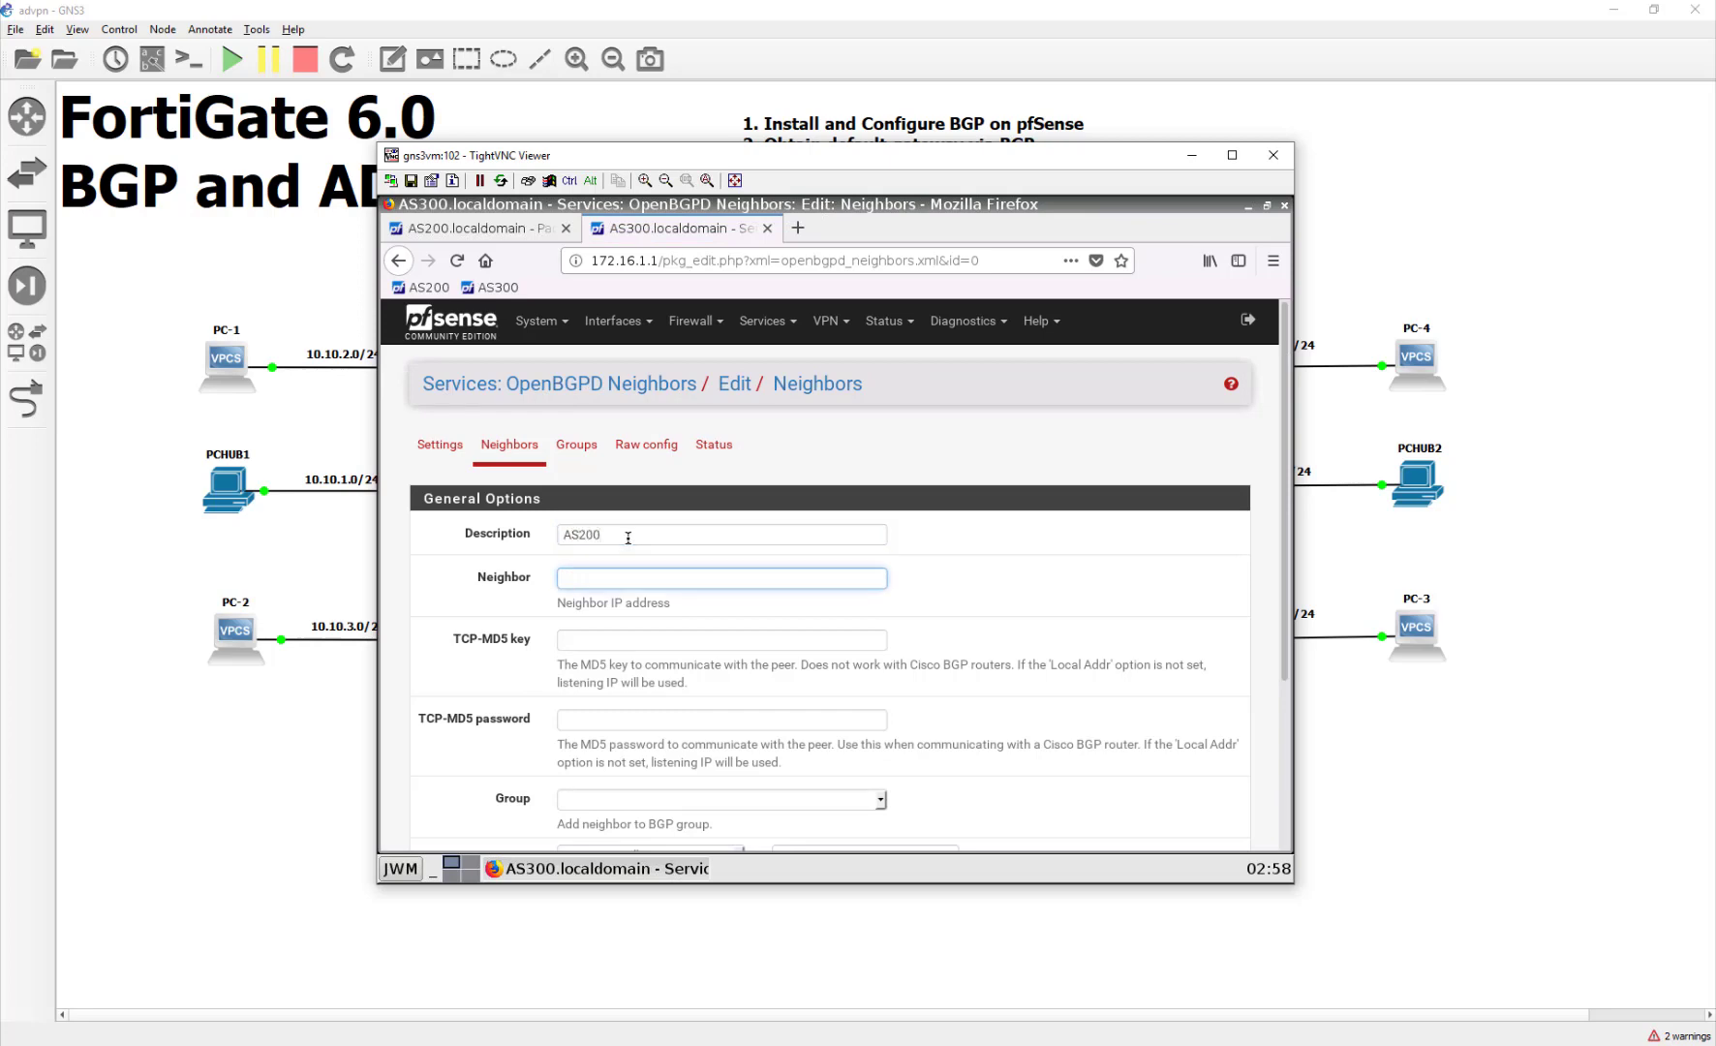
type("172.1")
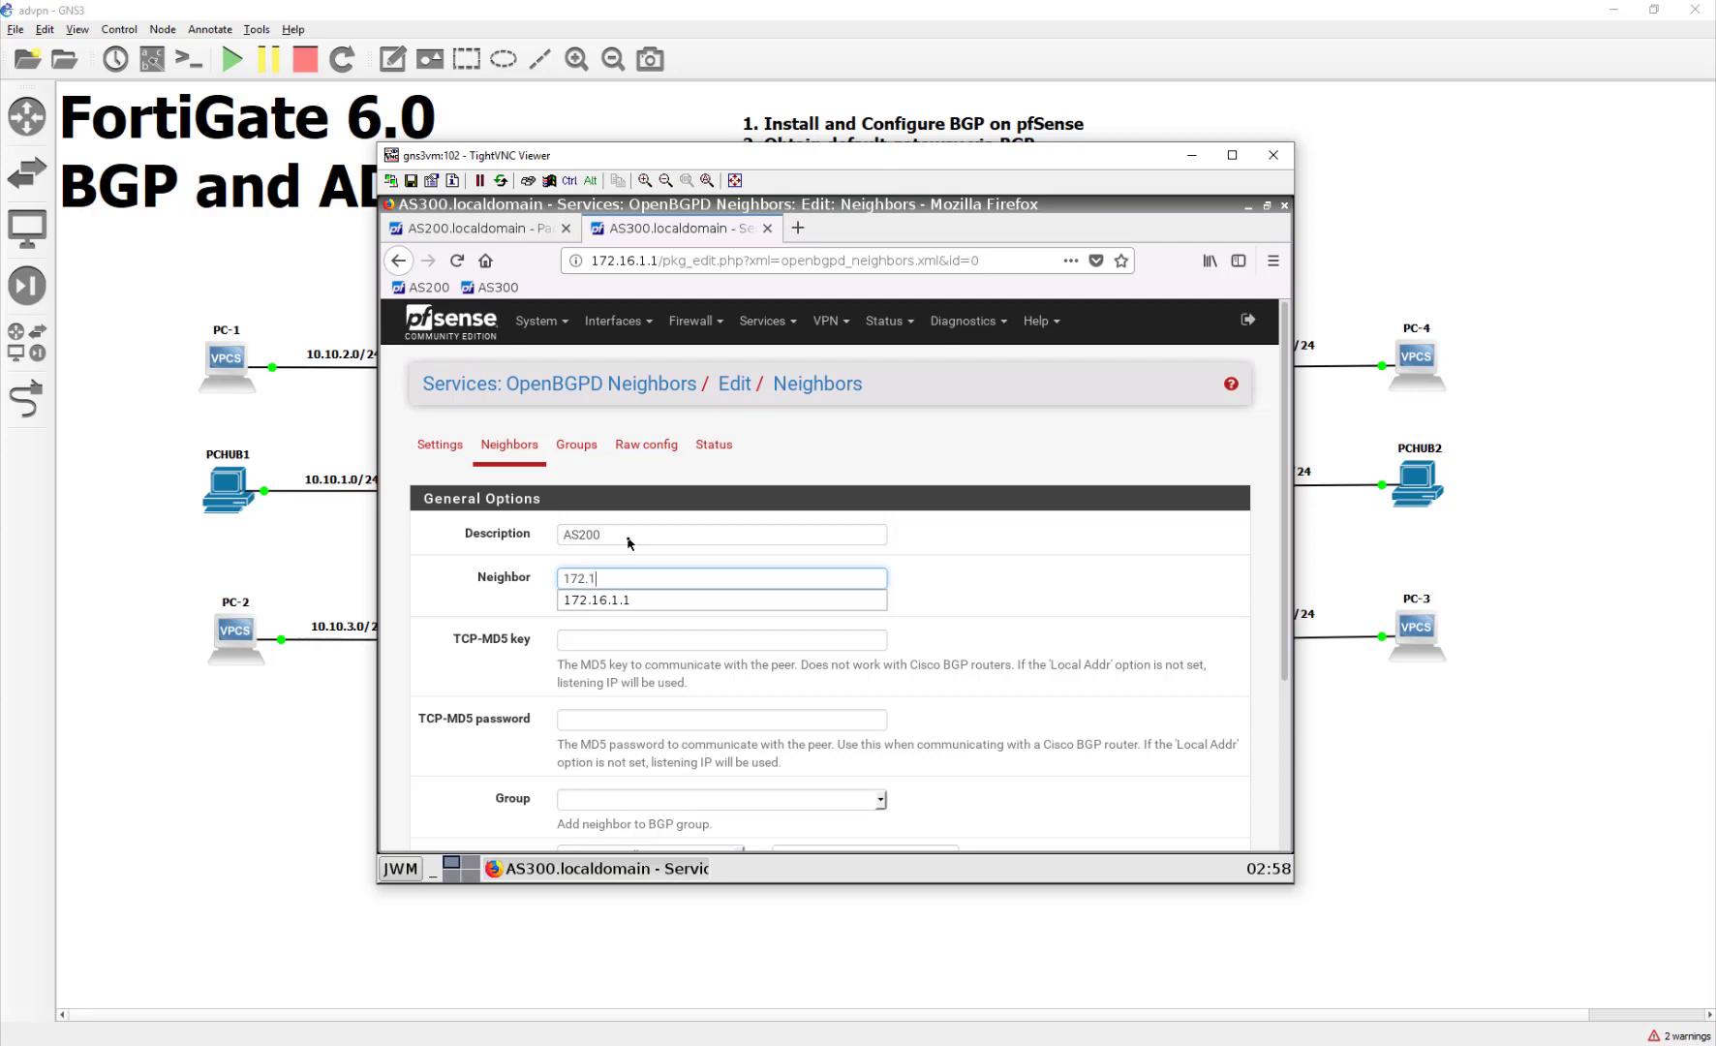
type("6.1.25")
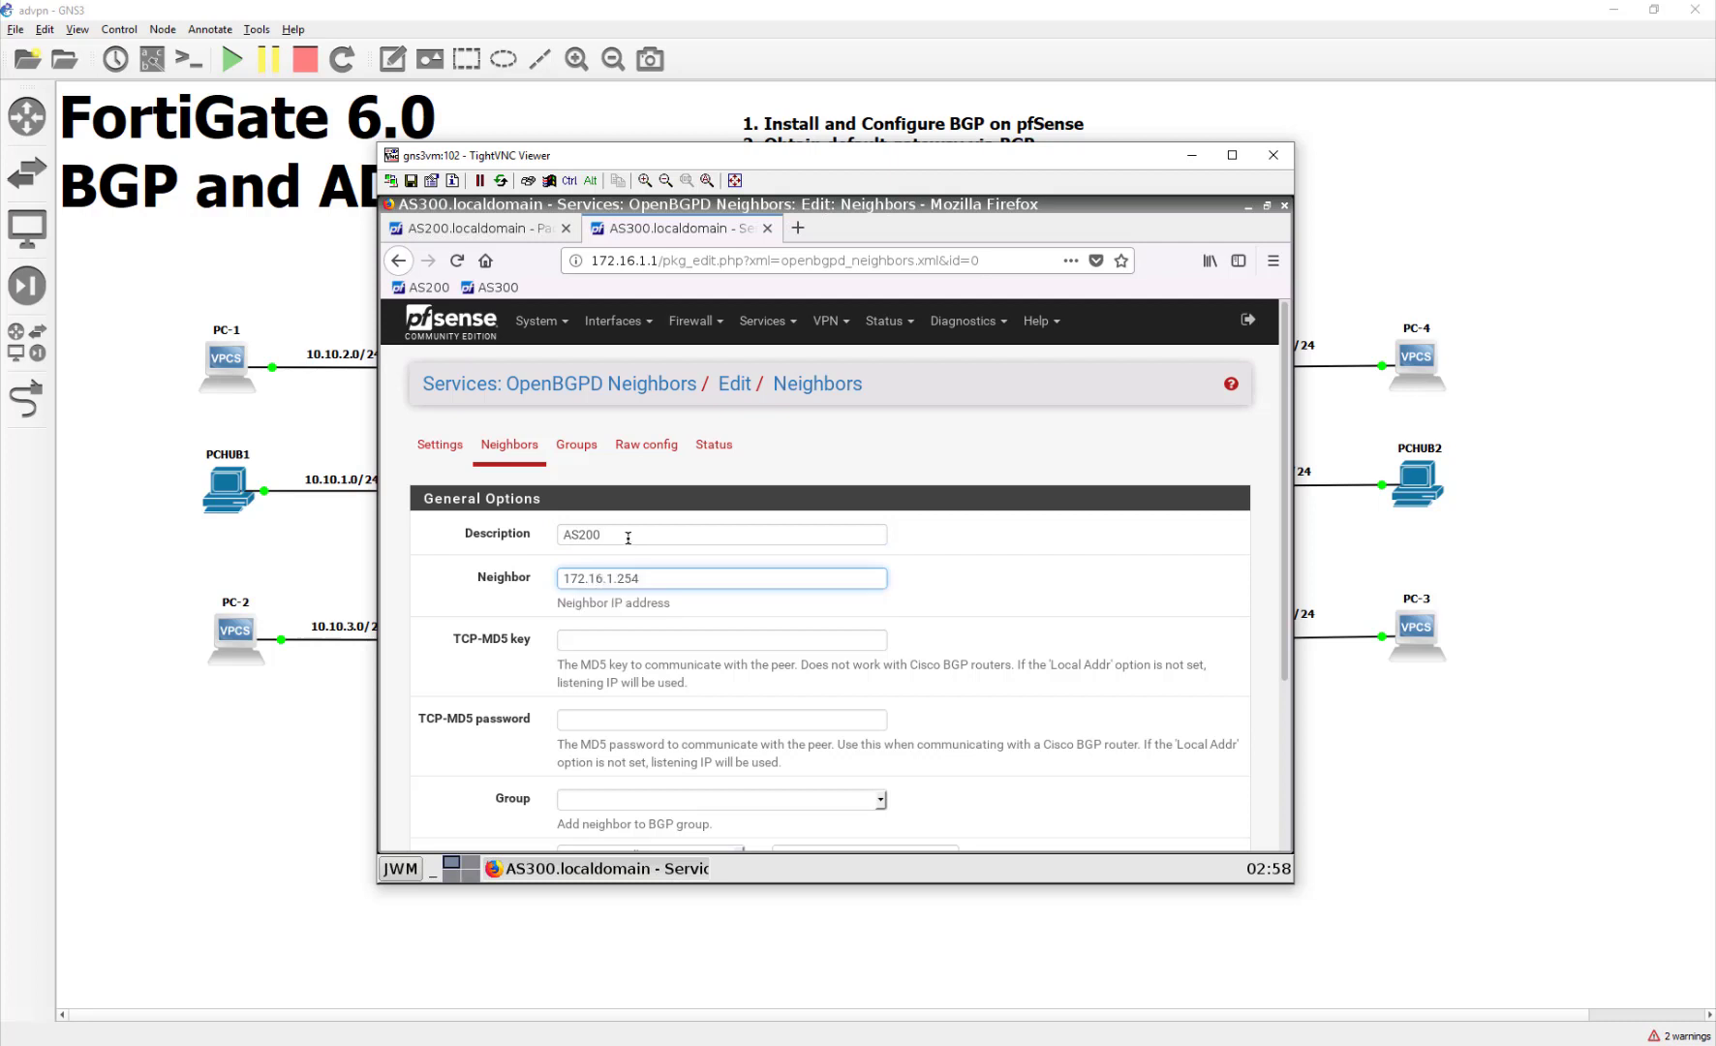
type("4")
left_click(727, 812)
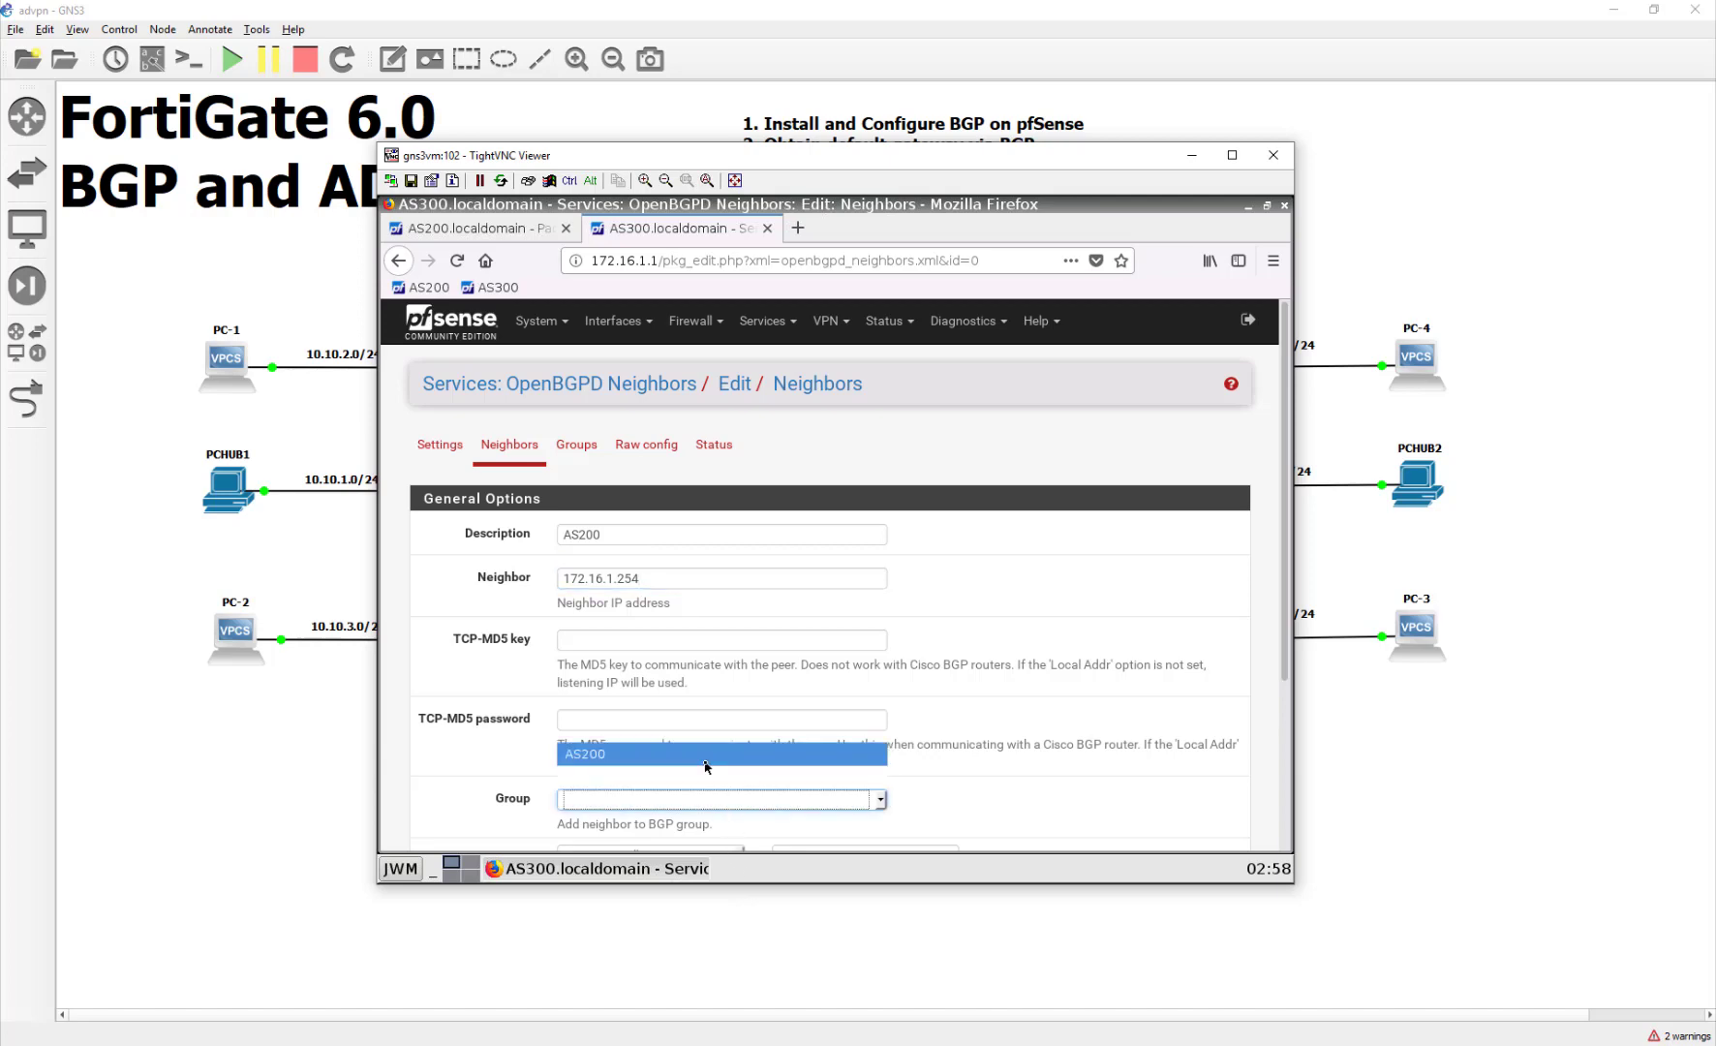
left_click(707, 755)
scroll(998, 772, "down", 3)
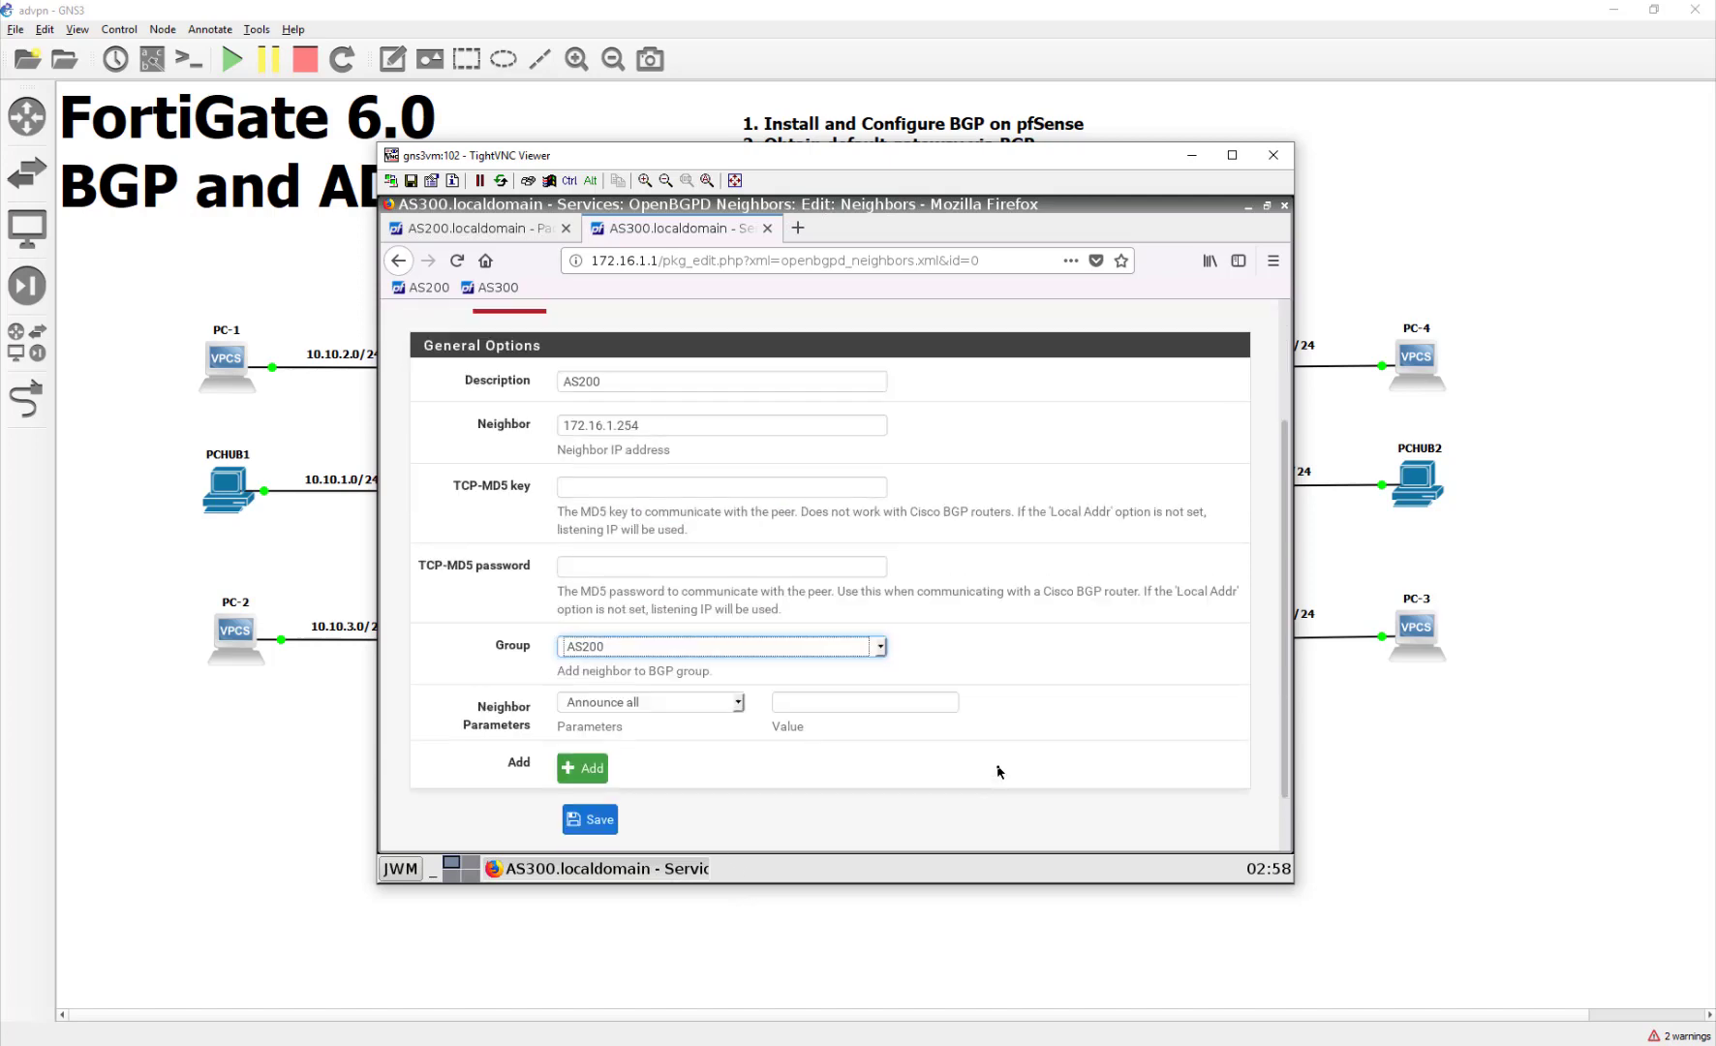
scroll(920, 770, "down", 1)
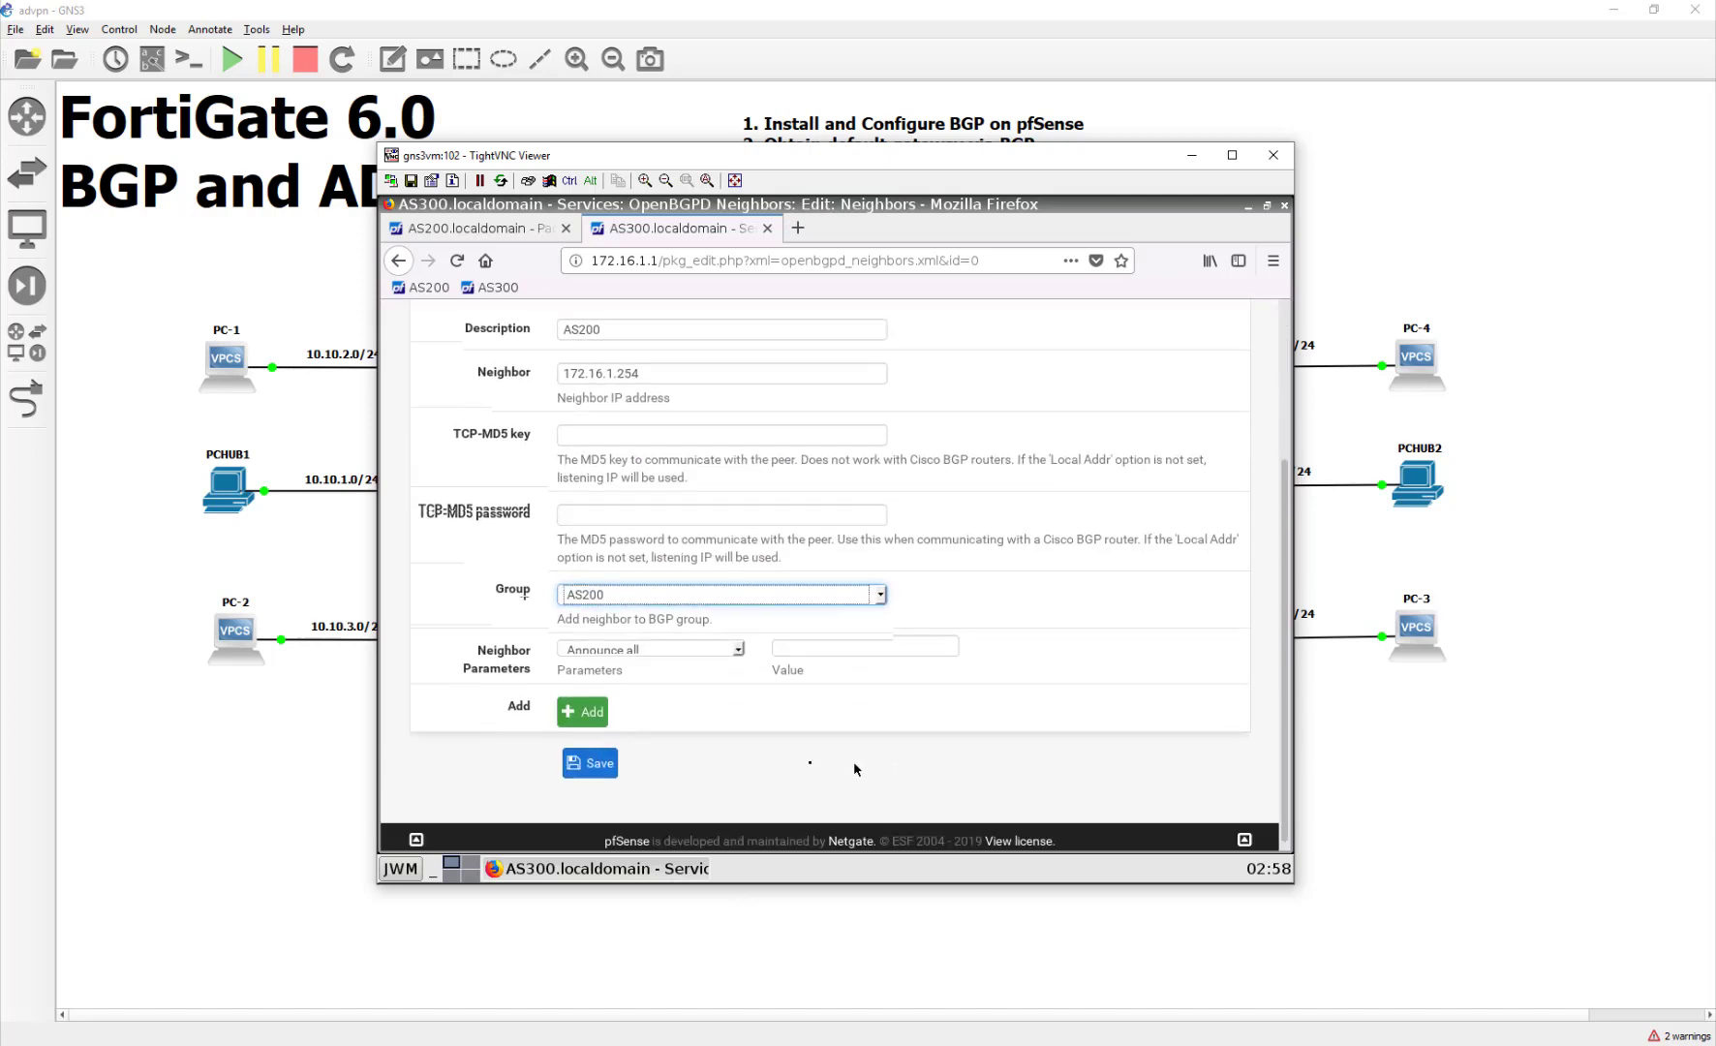
left_click(592, 755)
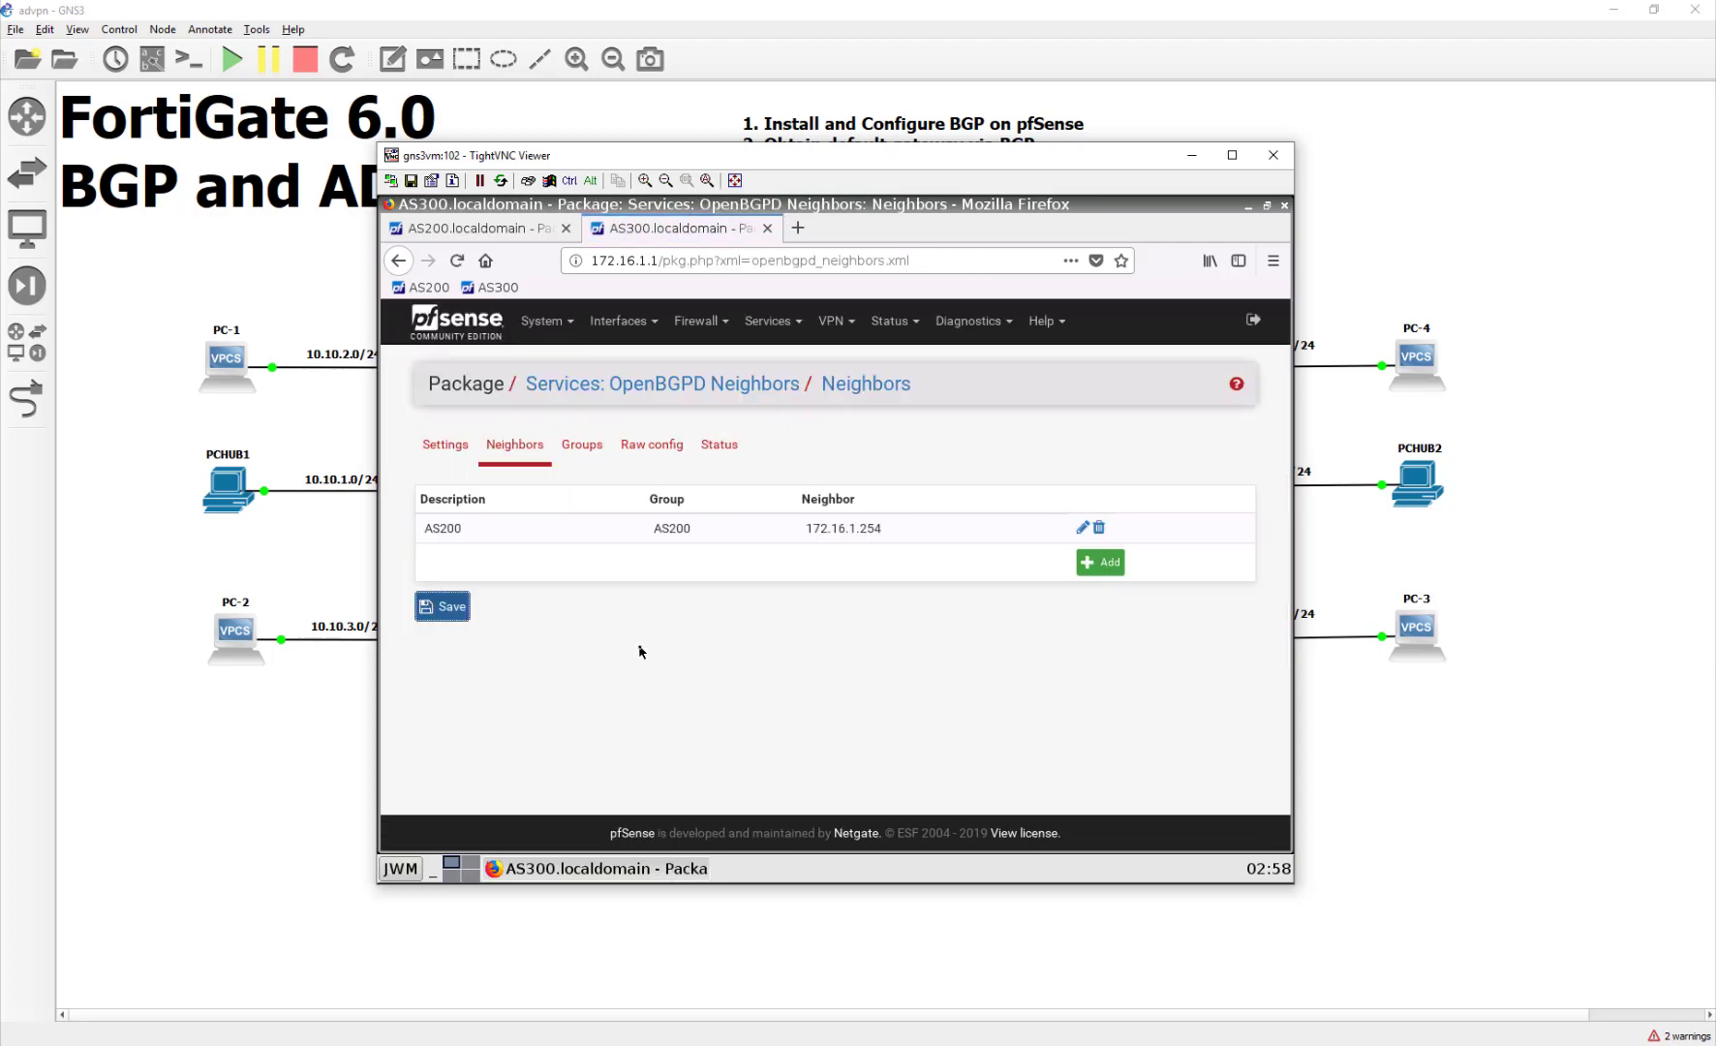
Step: View the OpenBGPD Status page and highlight the AS200 peer row showing AS 200
left_click(581, 446)
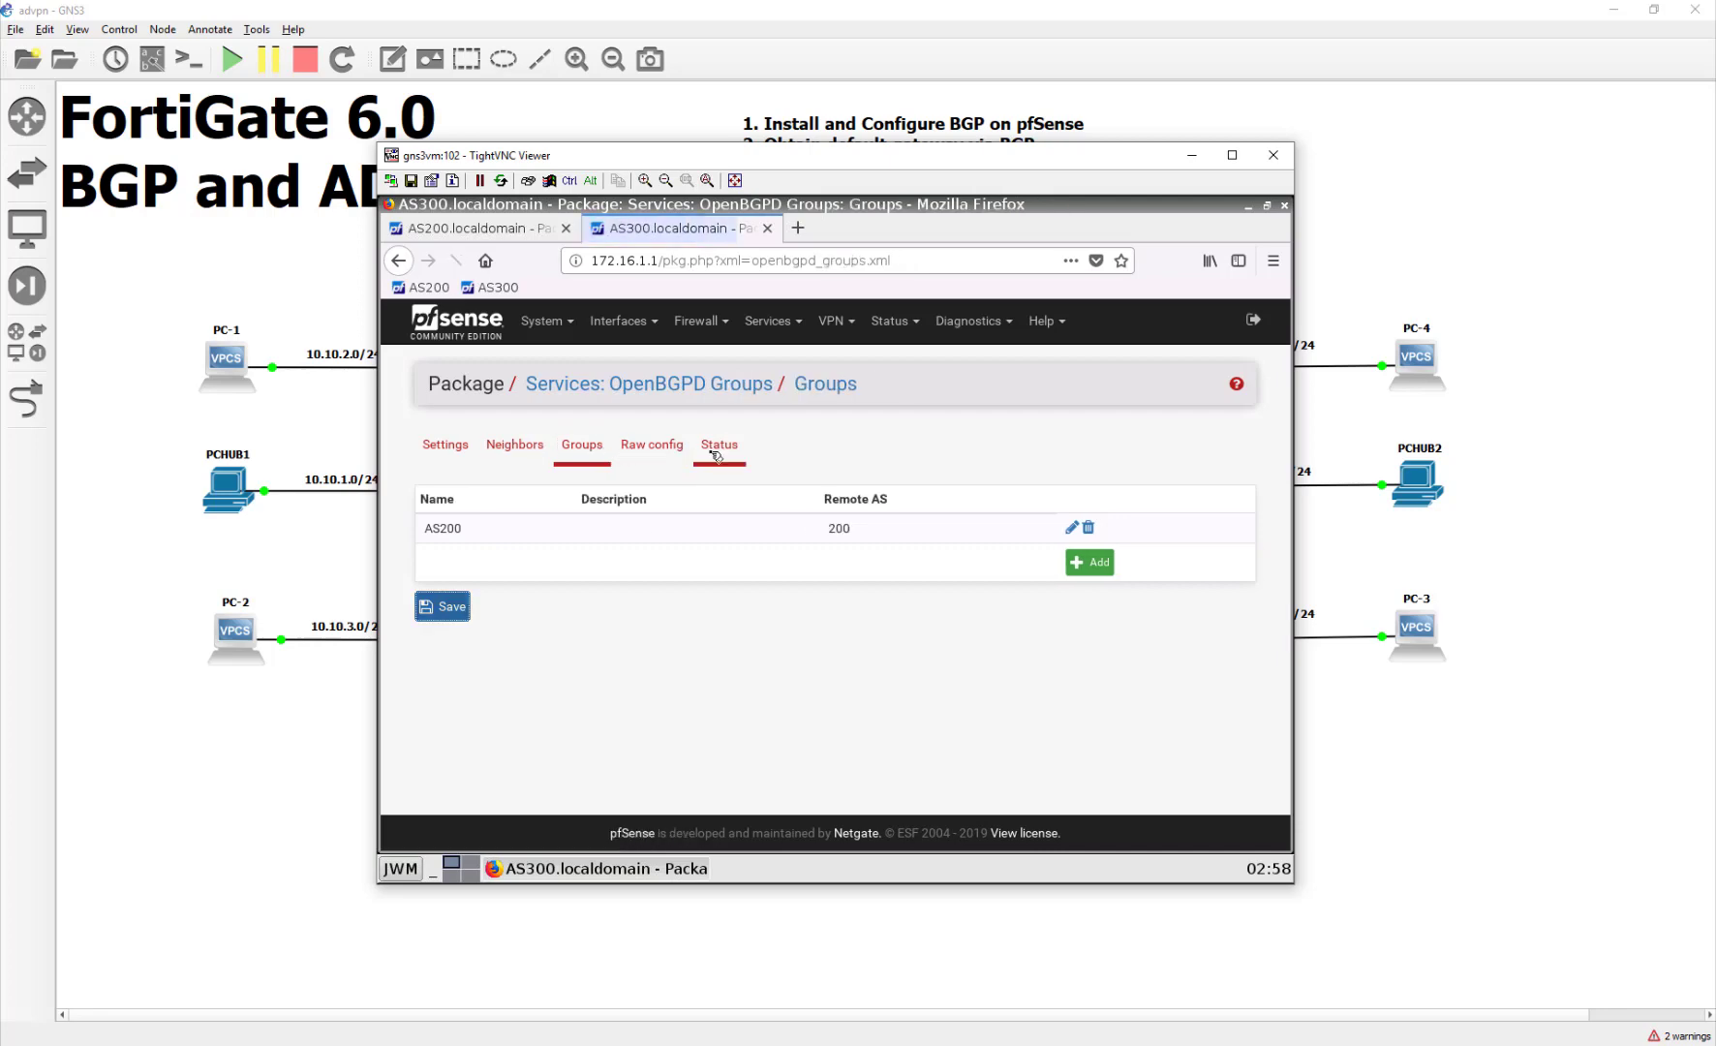
left_click(715, 454)
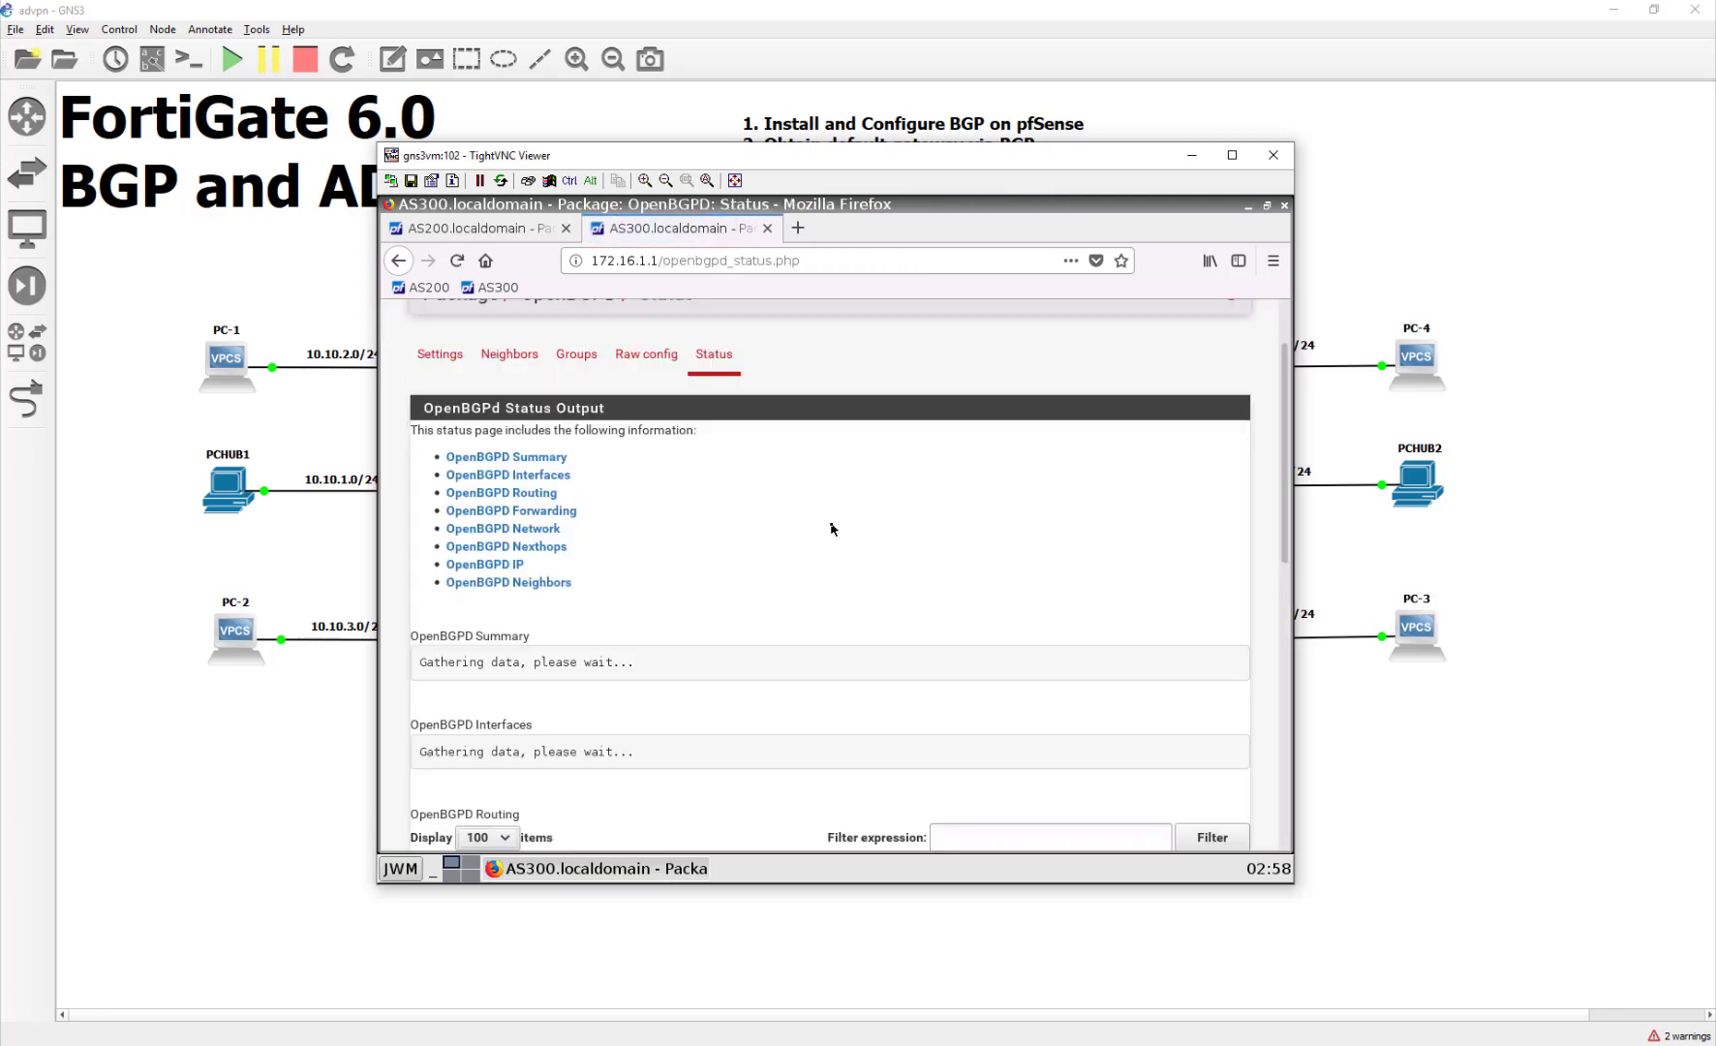
scroll(831, 528, "up", 2)
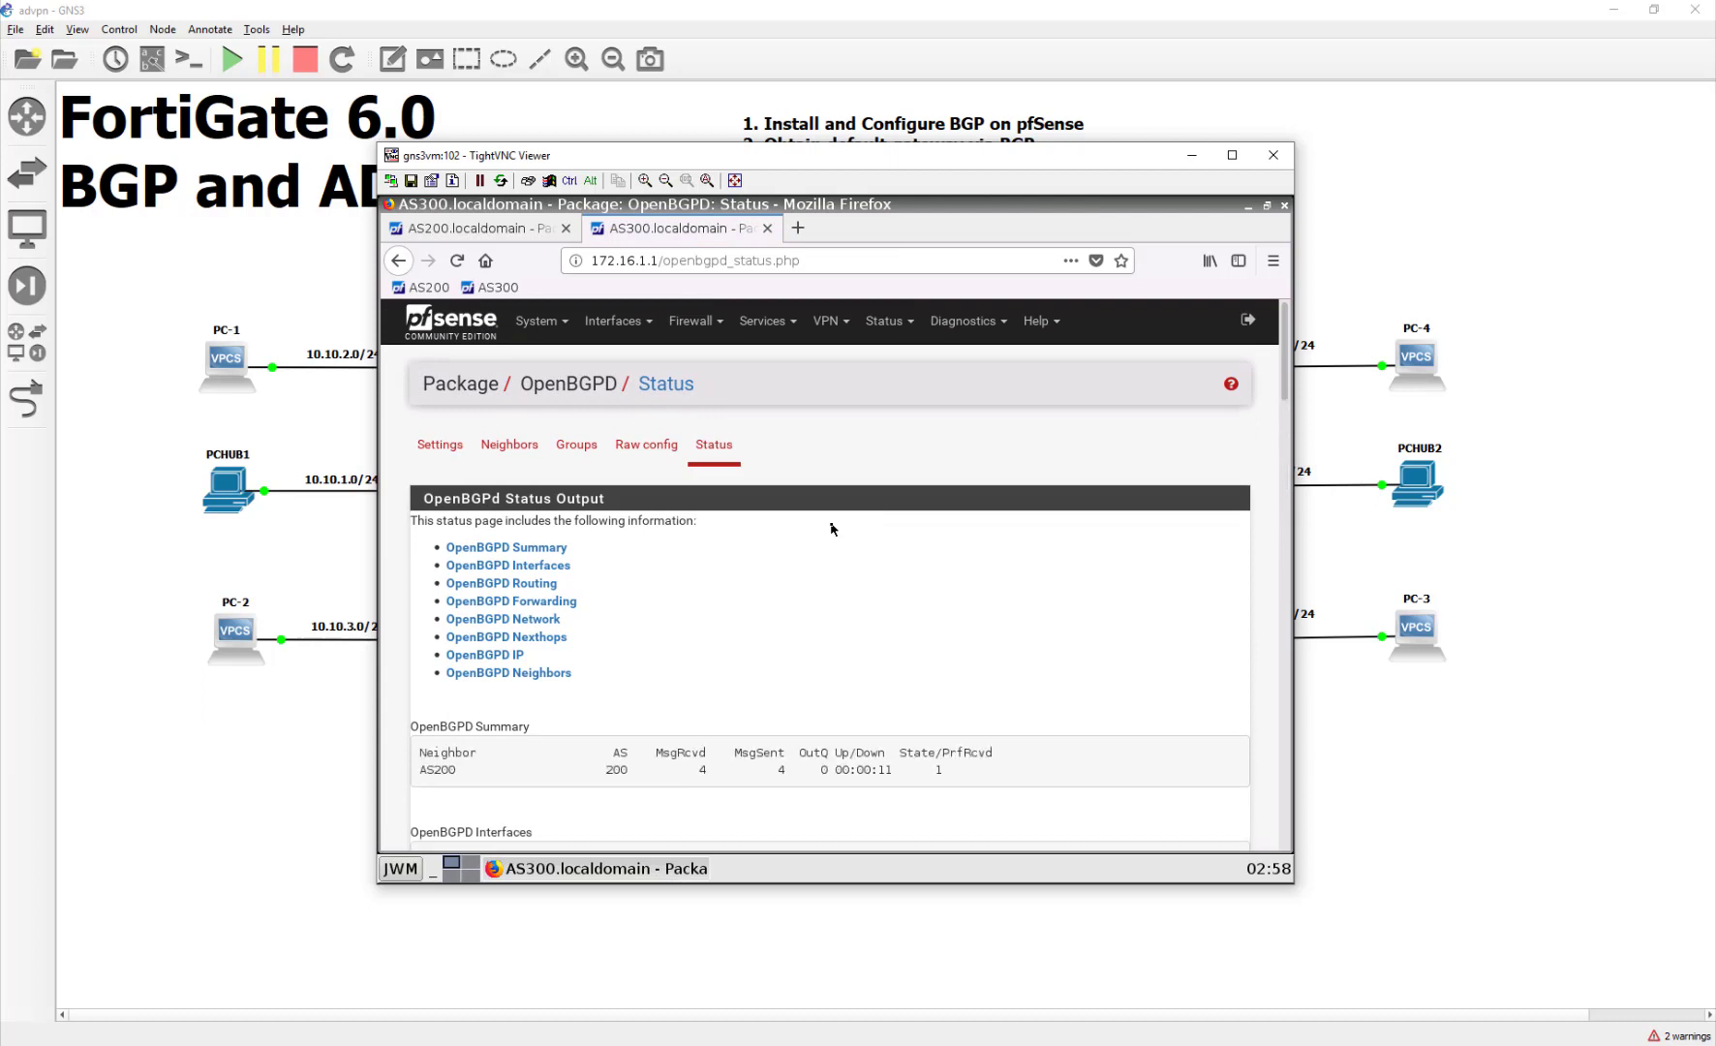
scroll(831, 529, "down", 2)
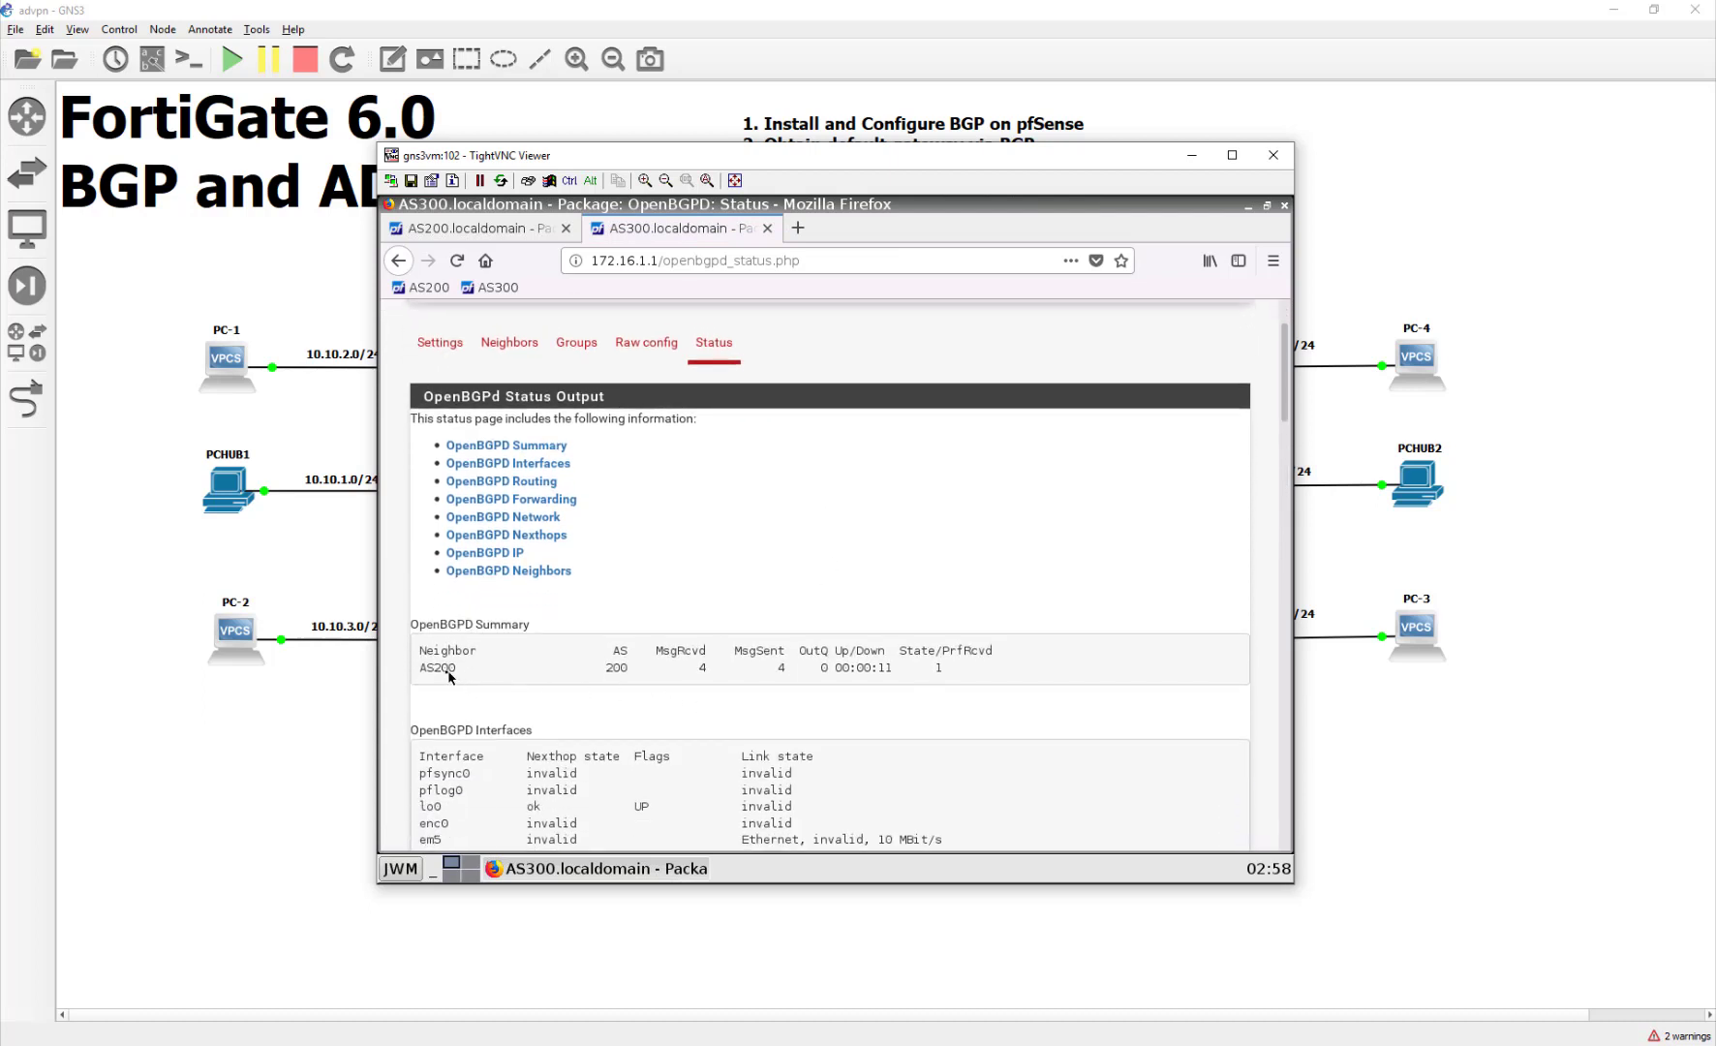
left_click_drag(419, 668, 966, 668)
left_click(870, 694)
left_click_drag(590, 667, 635, 668)
left_click(654, 714)
scroll(776, 557, "up", 2)
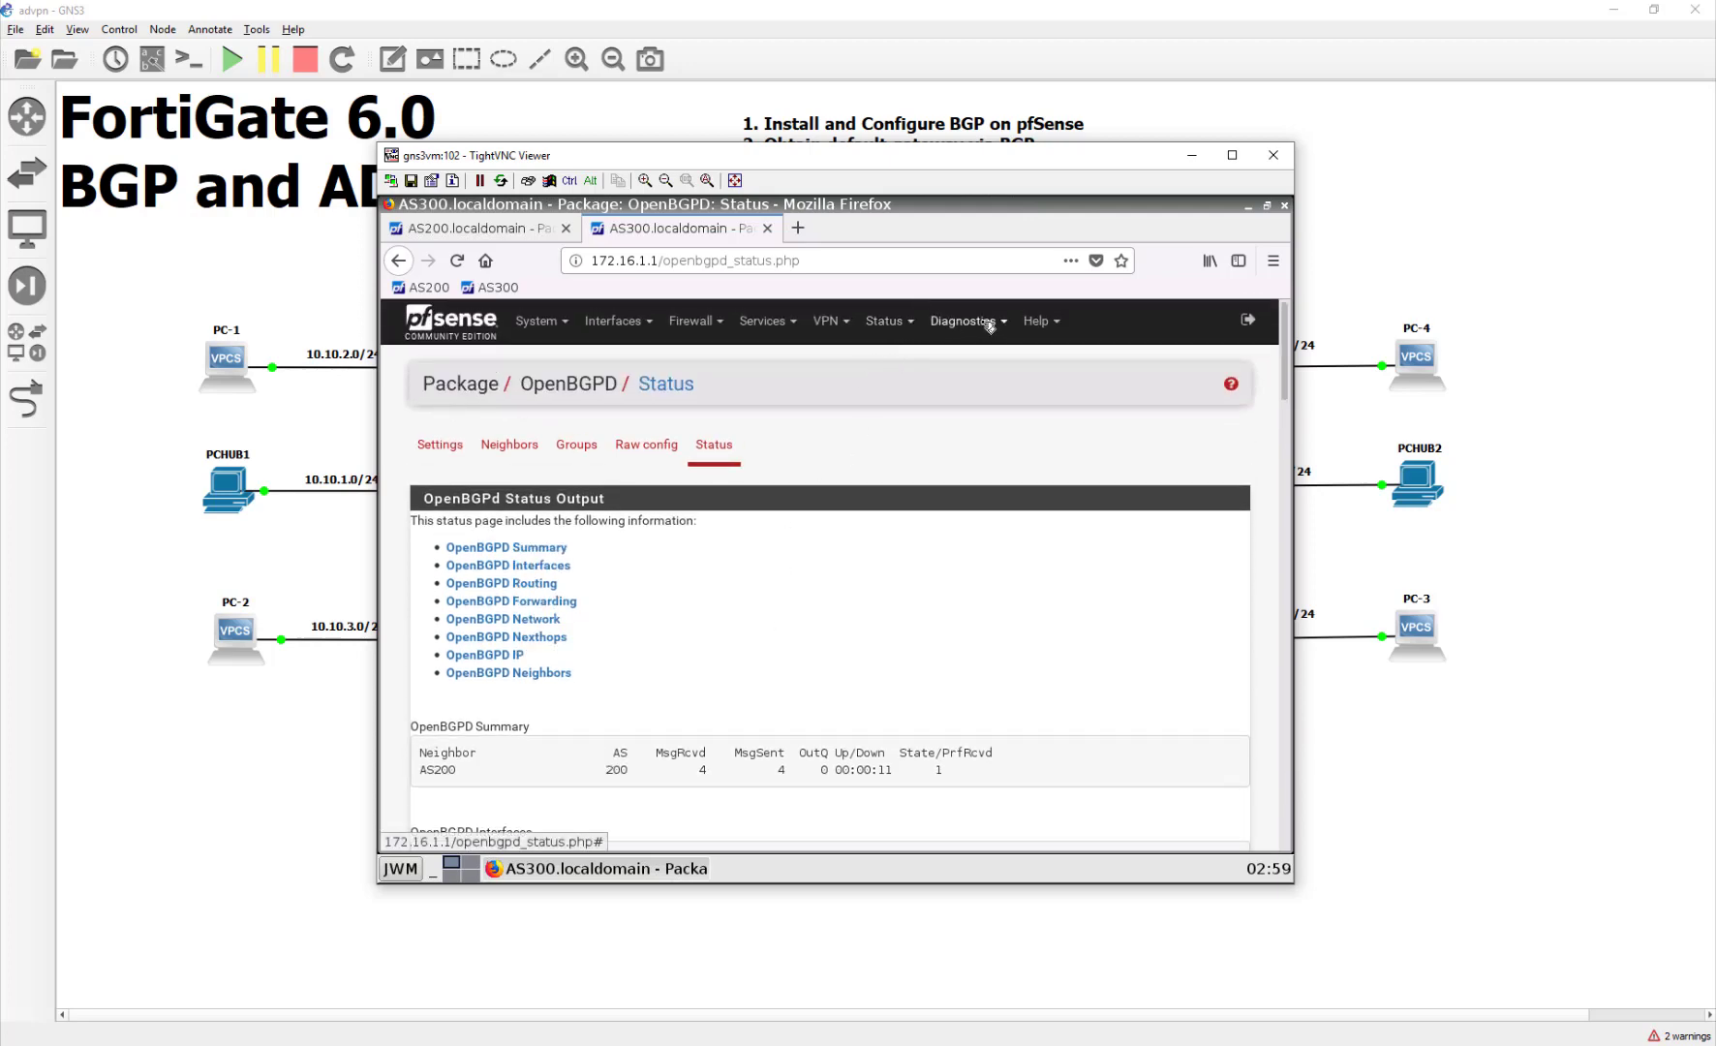
Step: Open Diagnostics > Routes and highlight the learned 10.200.0.0/16 route via 172.16.1.254
left_click(889, 322)
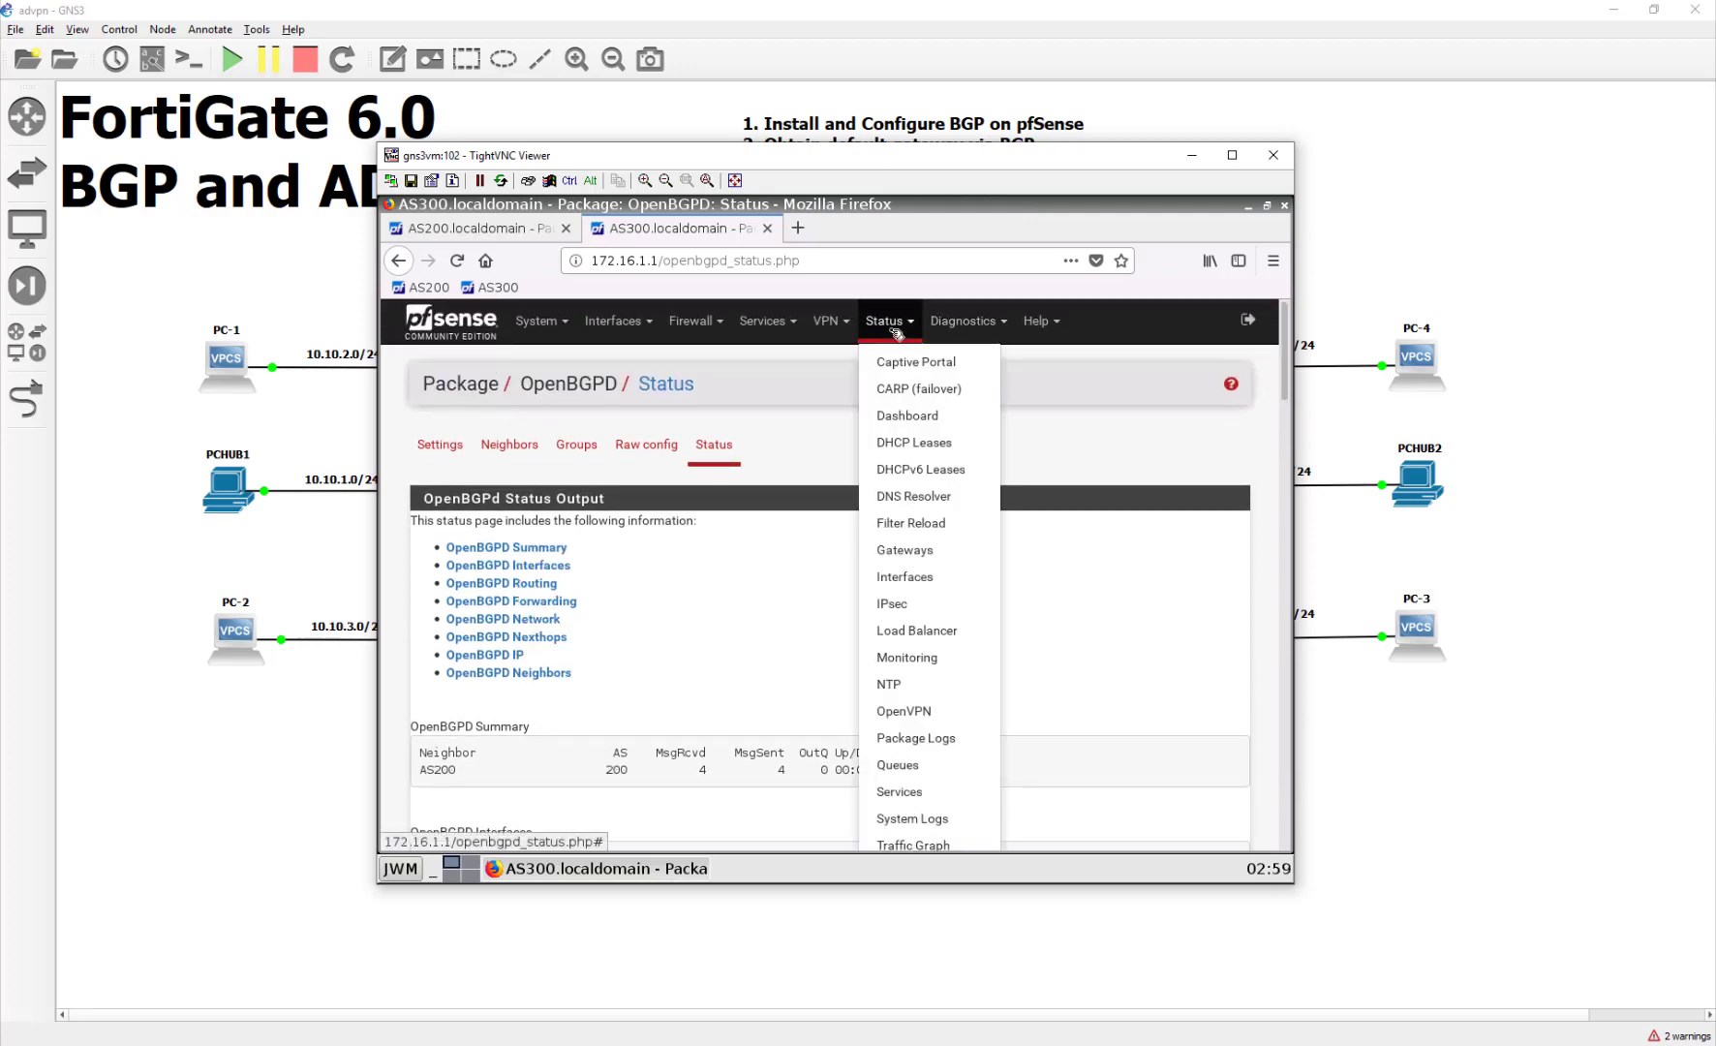
left_click(980, 321)
scroll(1003, 669, "down", 3)
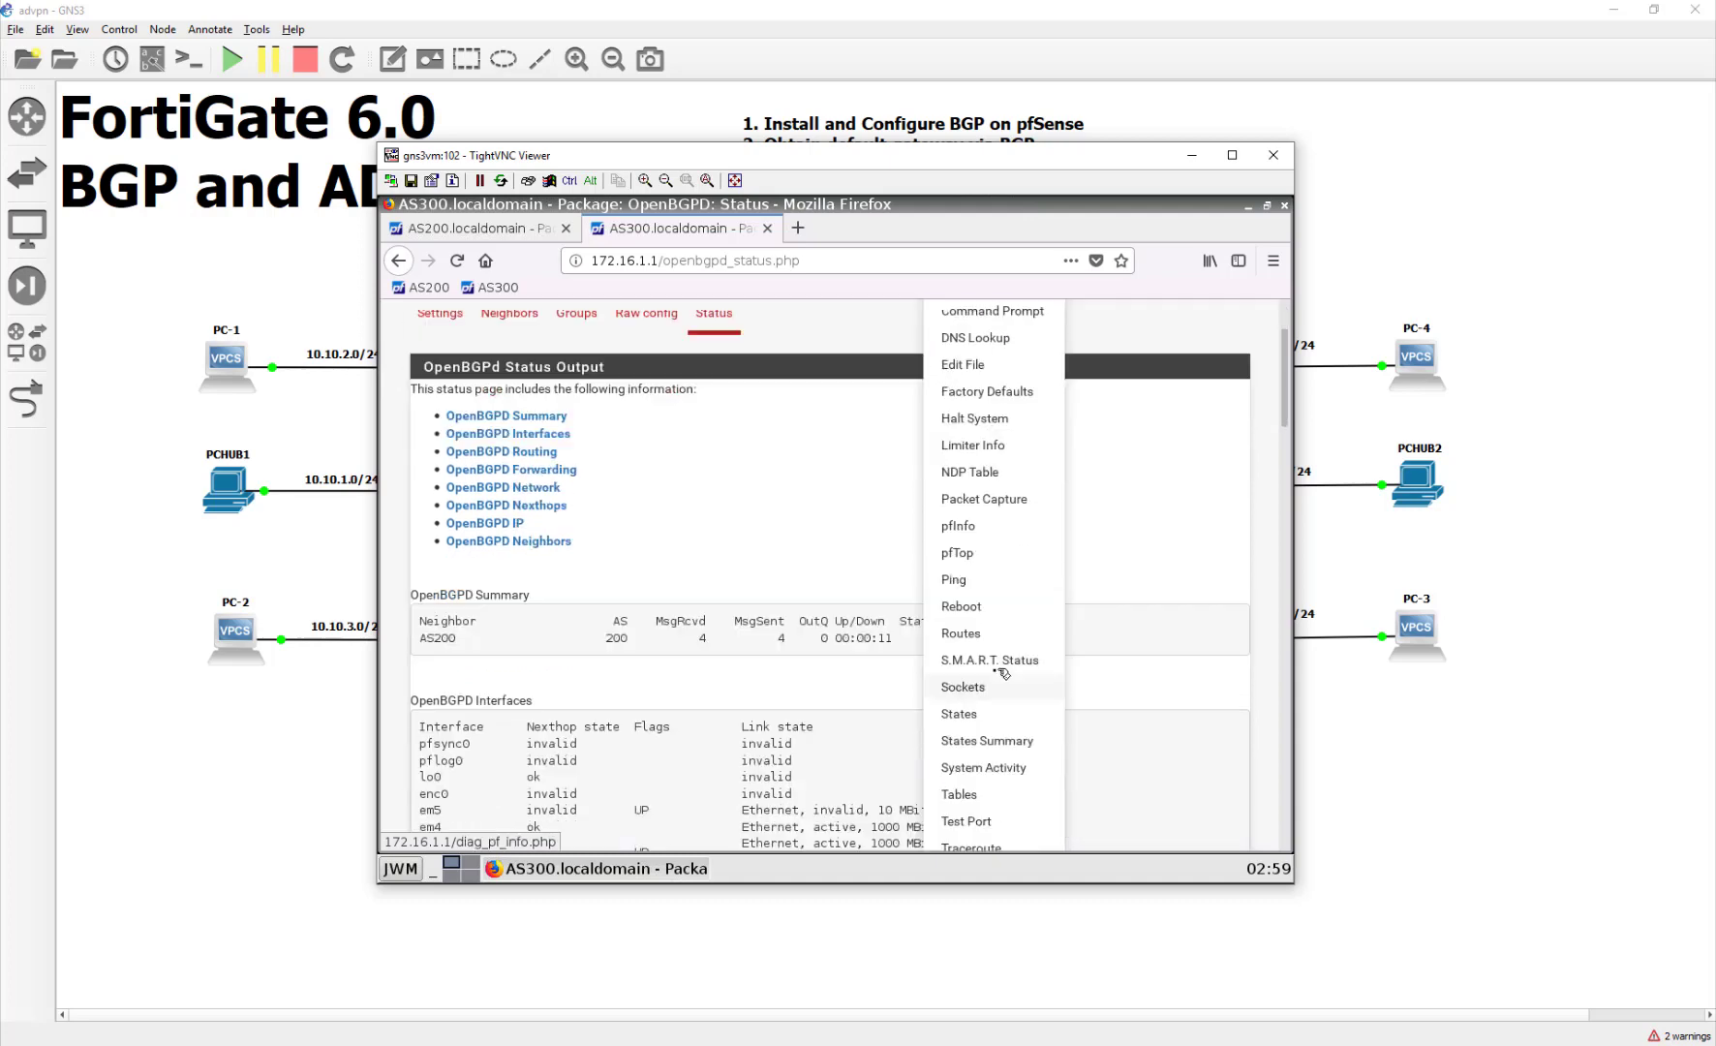
left_click(973, 611)
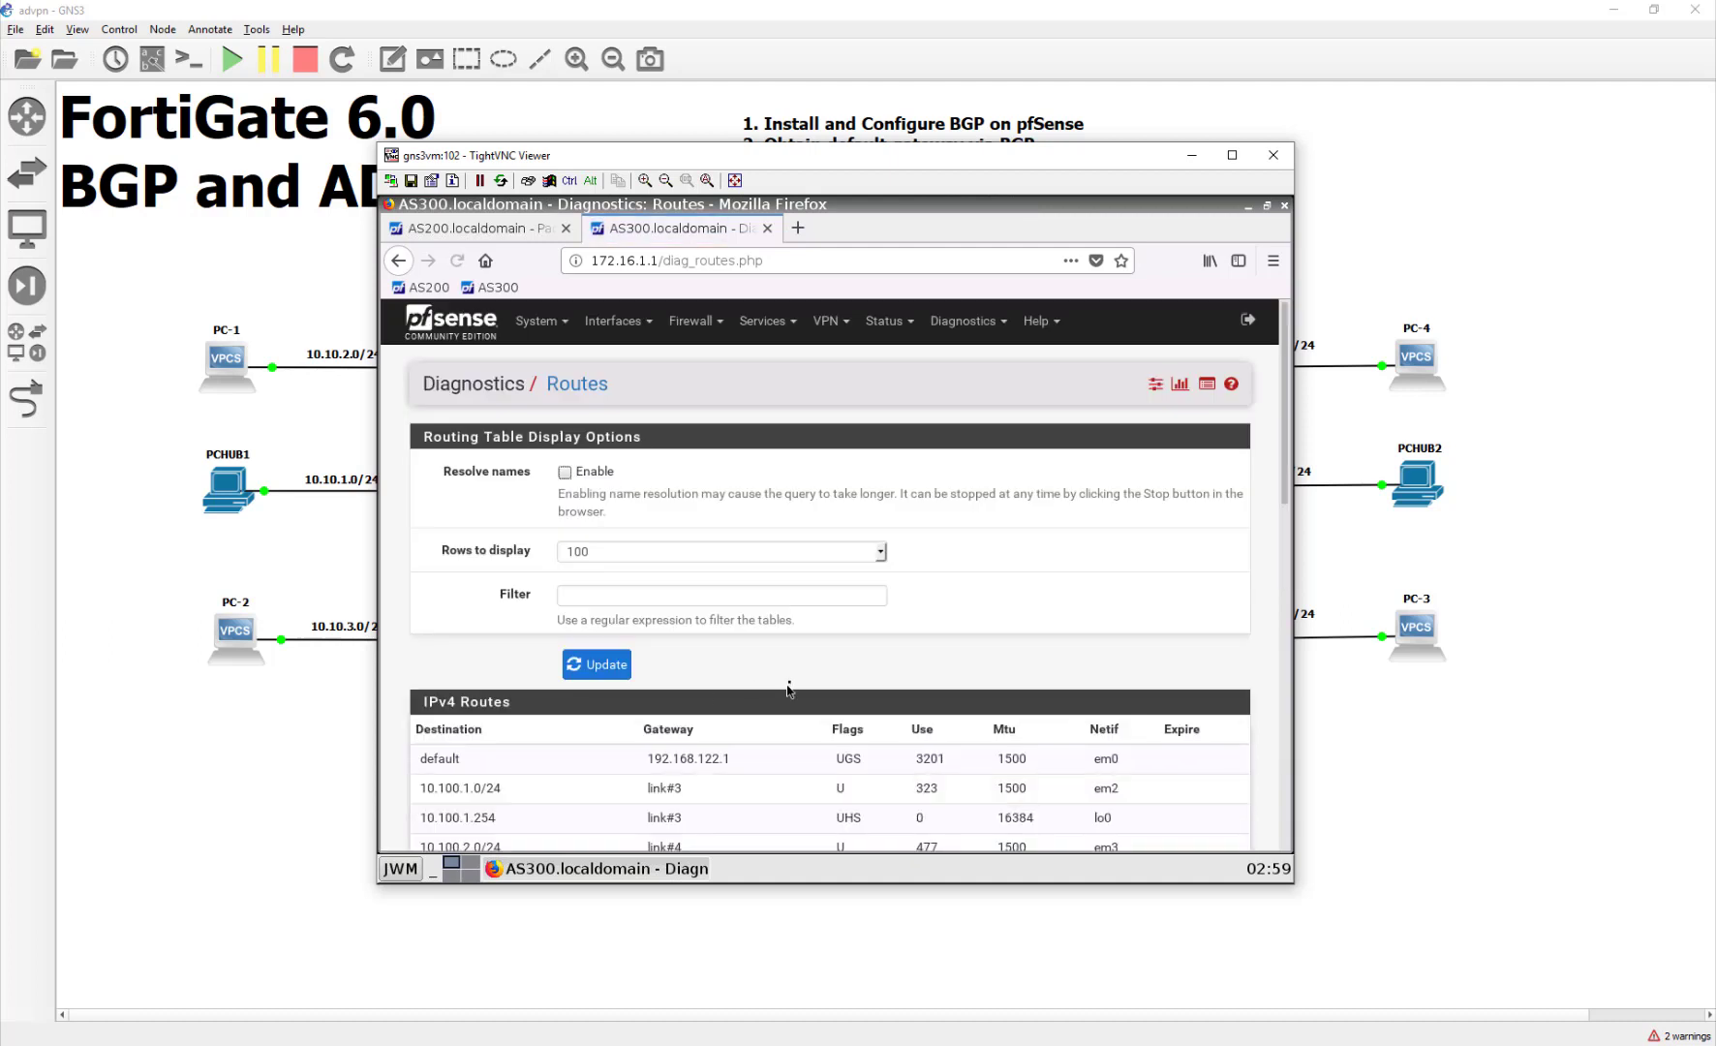
scroll(789, 686, "down", 2)
scroll(789, 686, "down", 1)
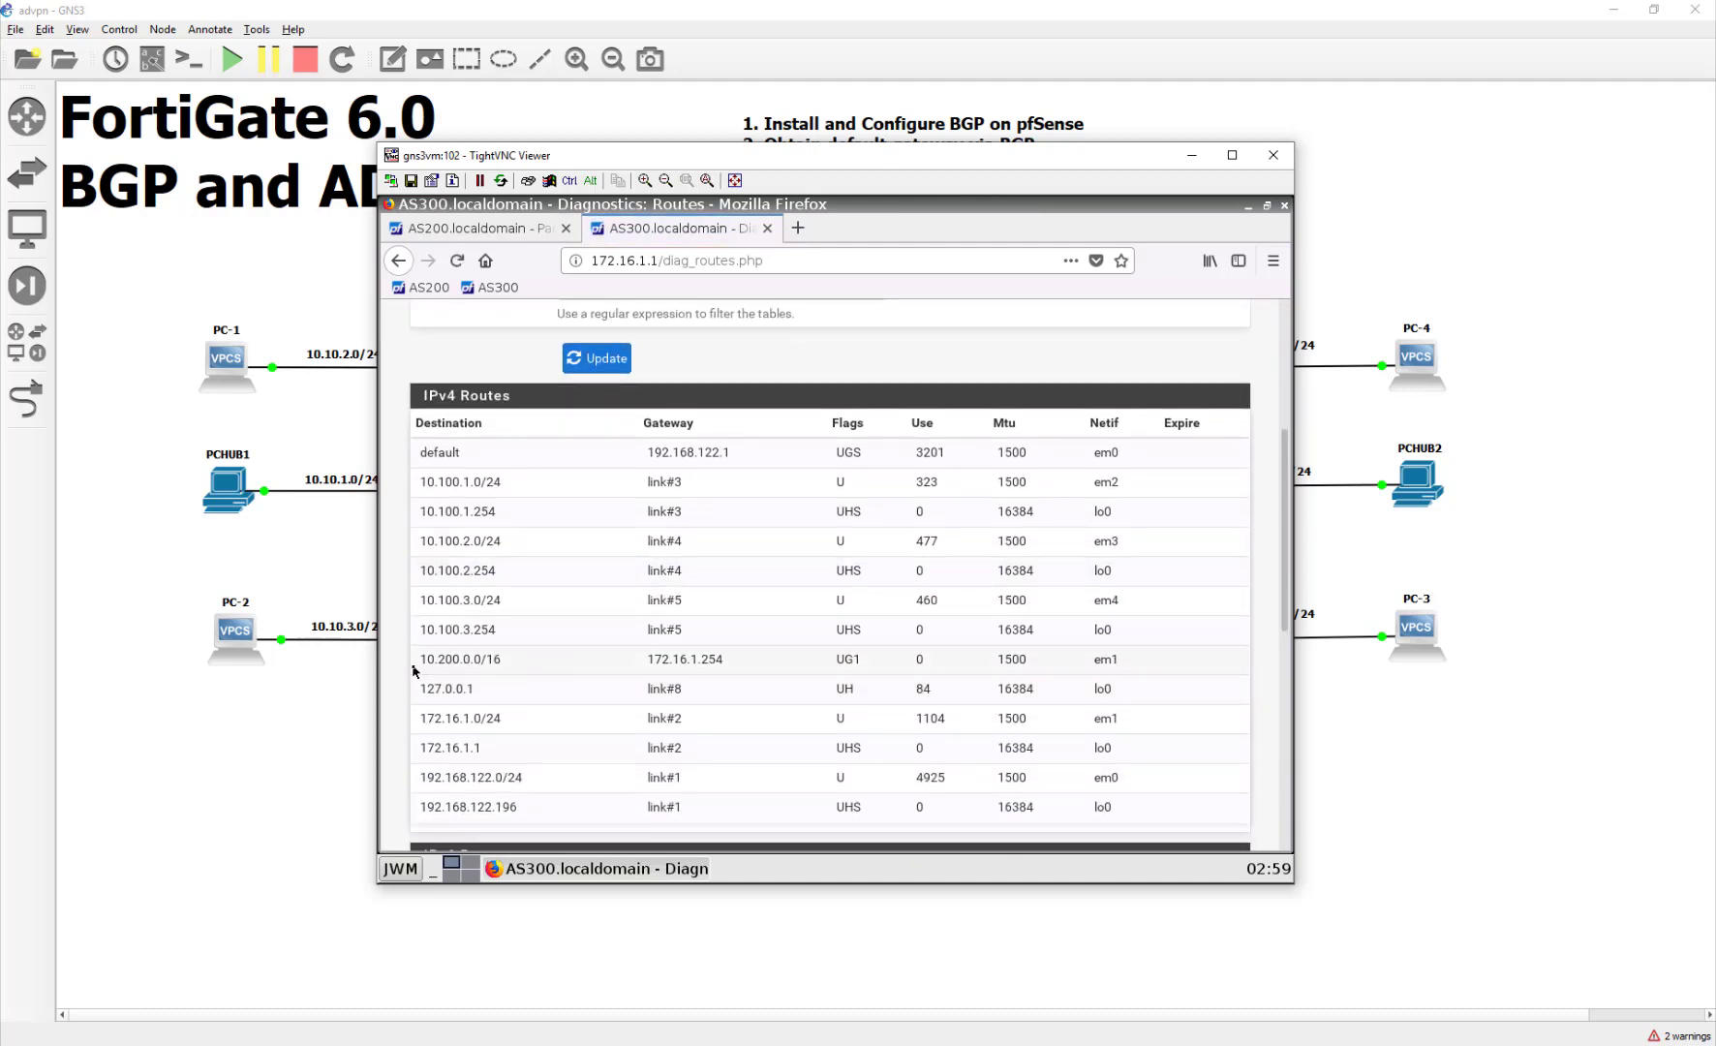
left_click_drag(420, 664, 766, 646)
left_click(748, 683)
scroll(770, 666, "up", 5)
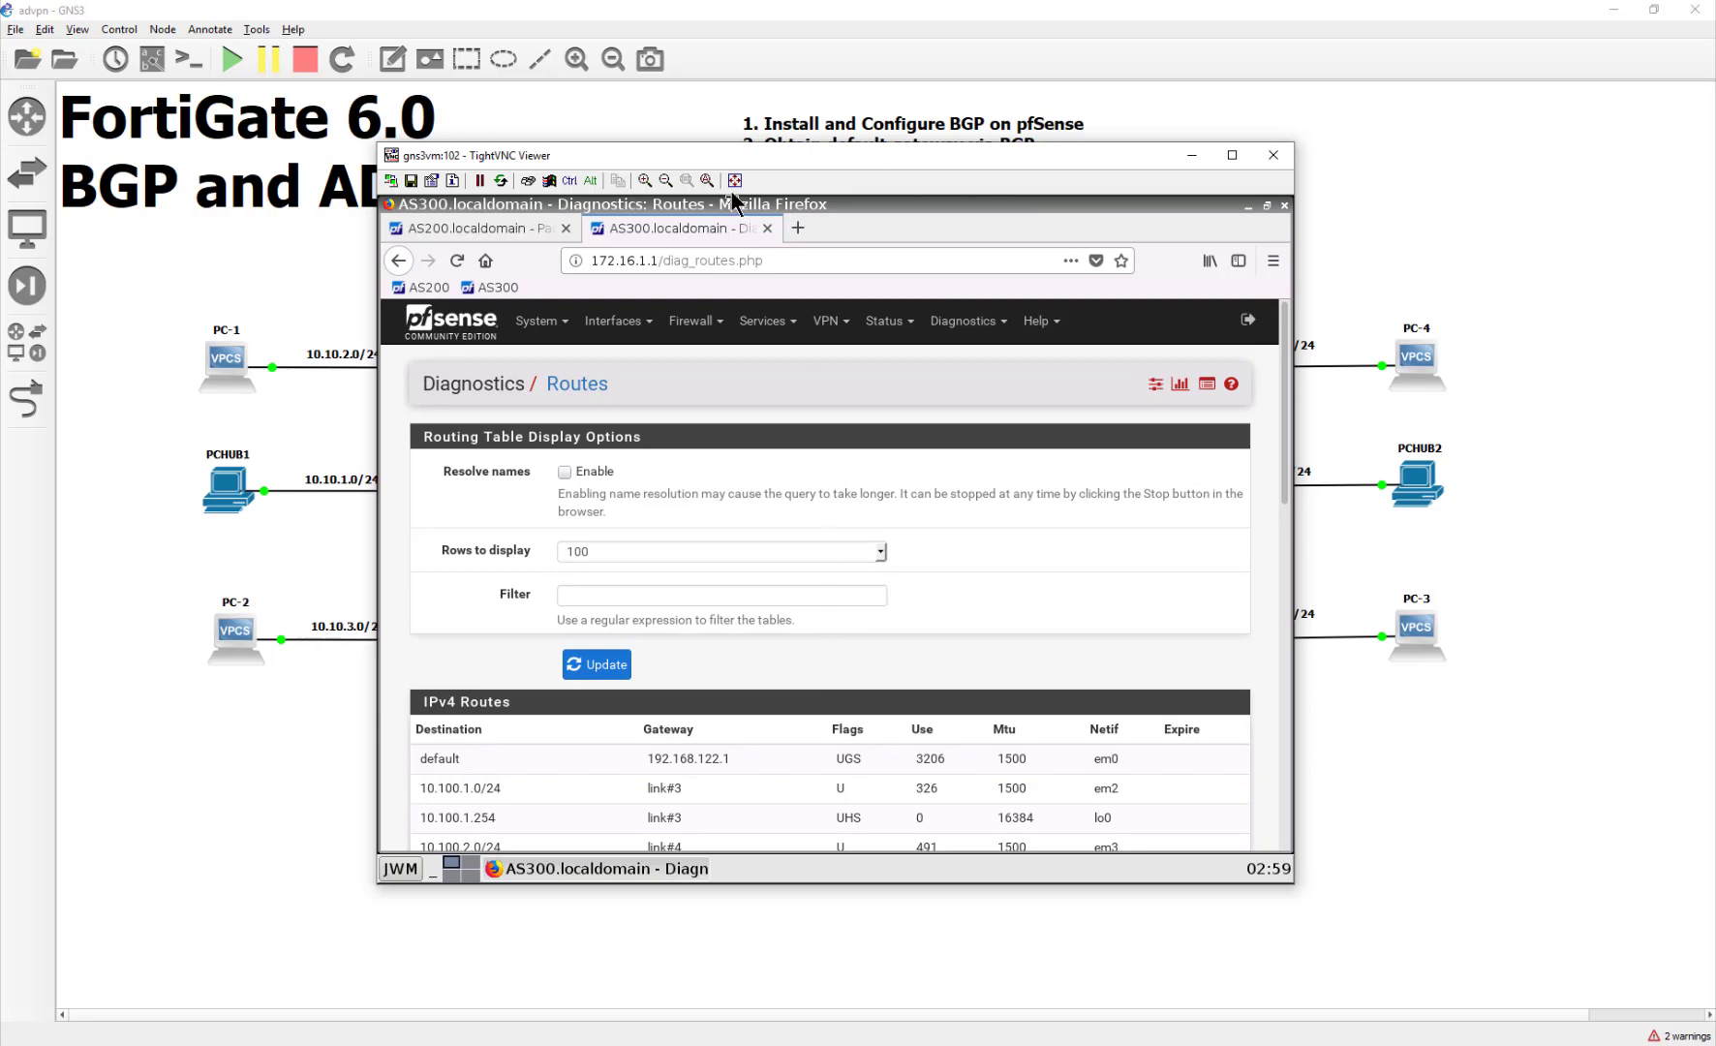
Step: Load the FortiGate login page at 10.200.1.1 in a new browser tab
left_click(798, 229)
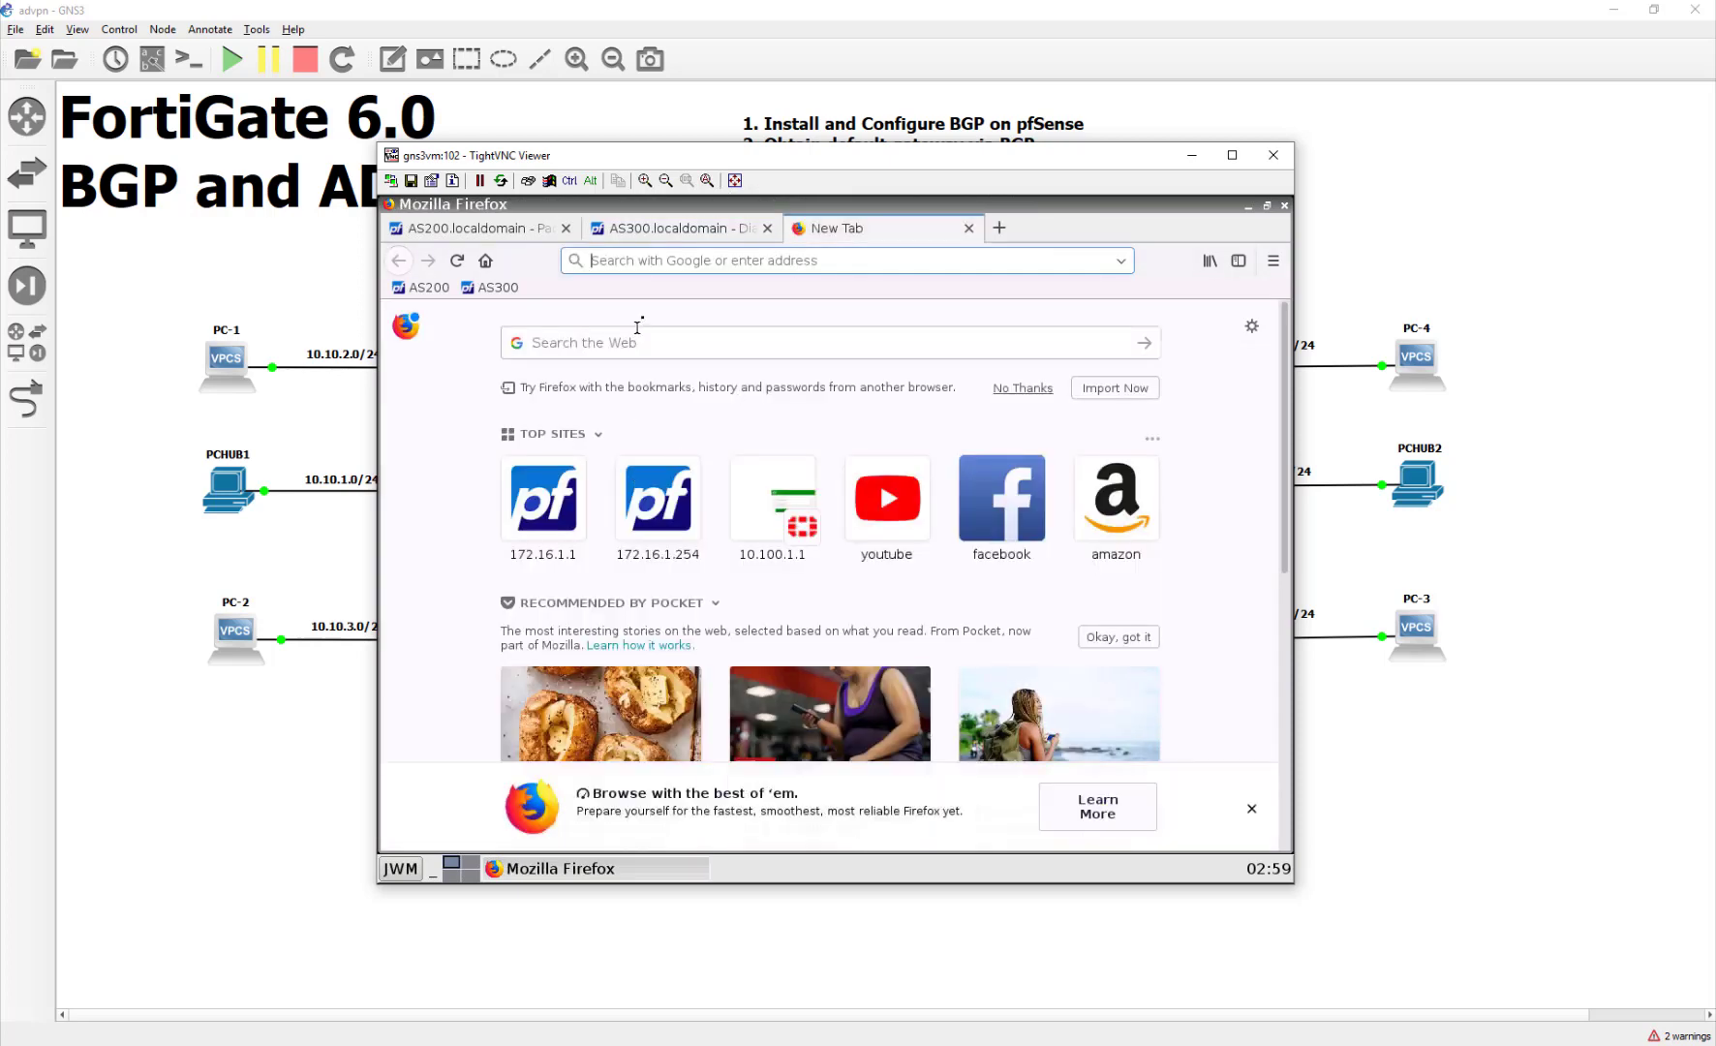
left_click(663, 261)
type("10.")
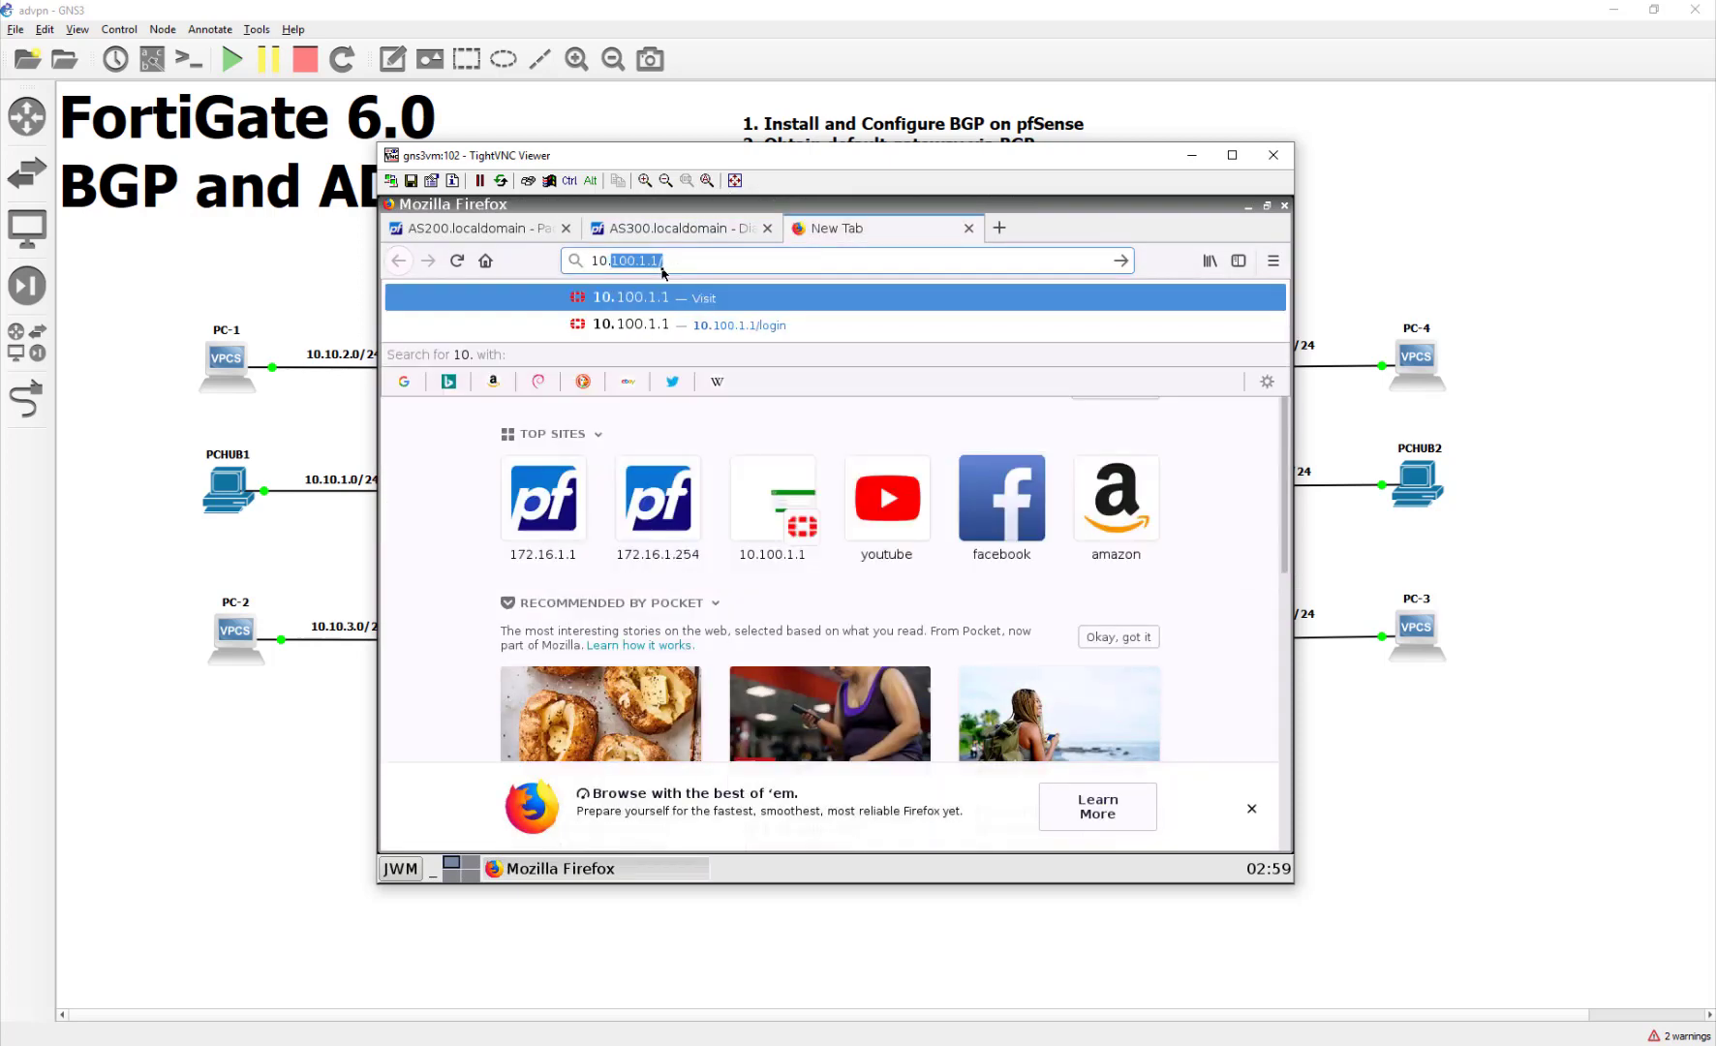
type("200.1.1")
key("Return")
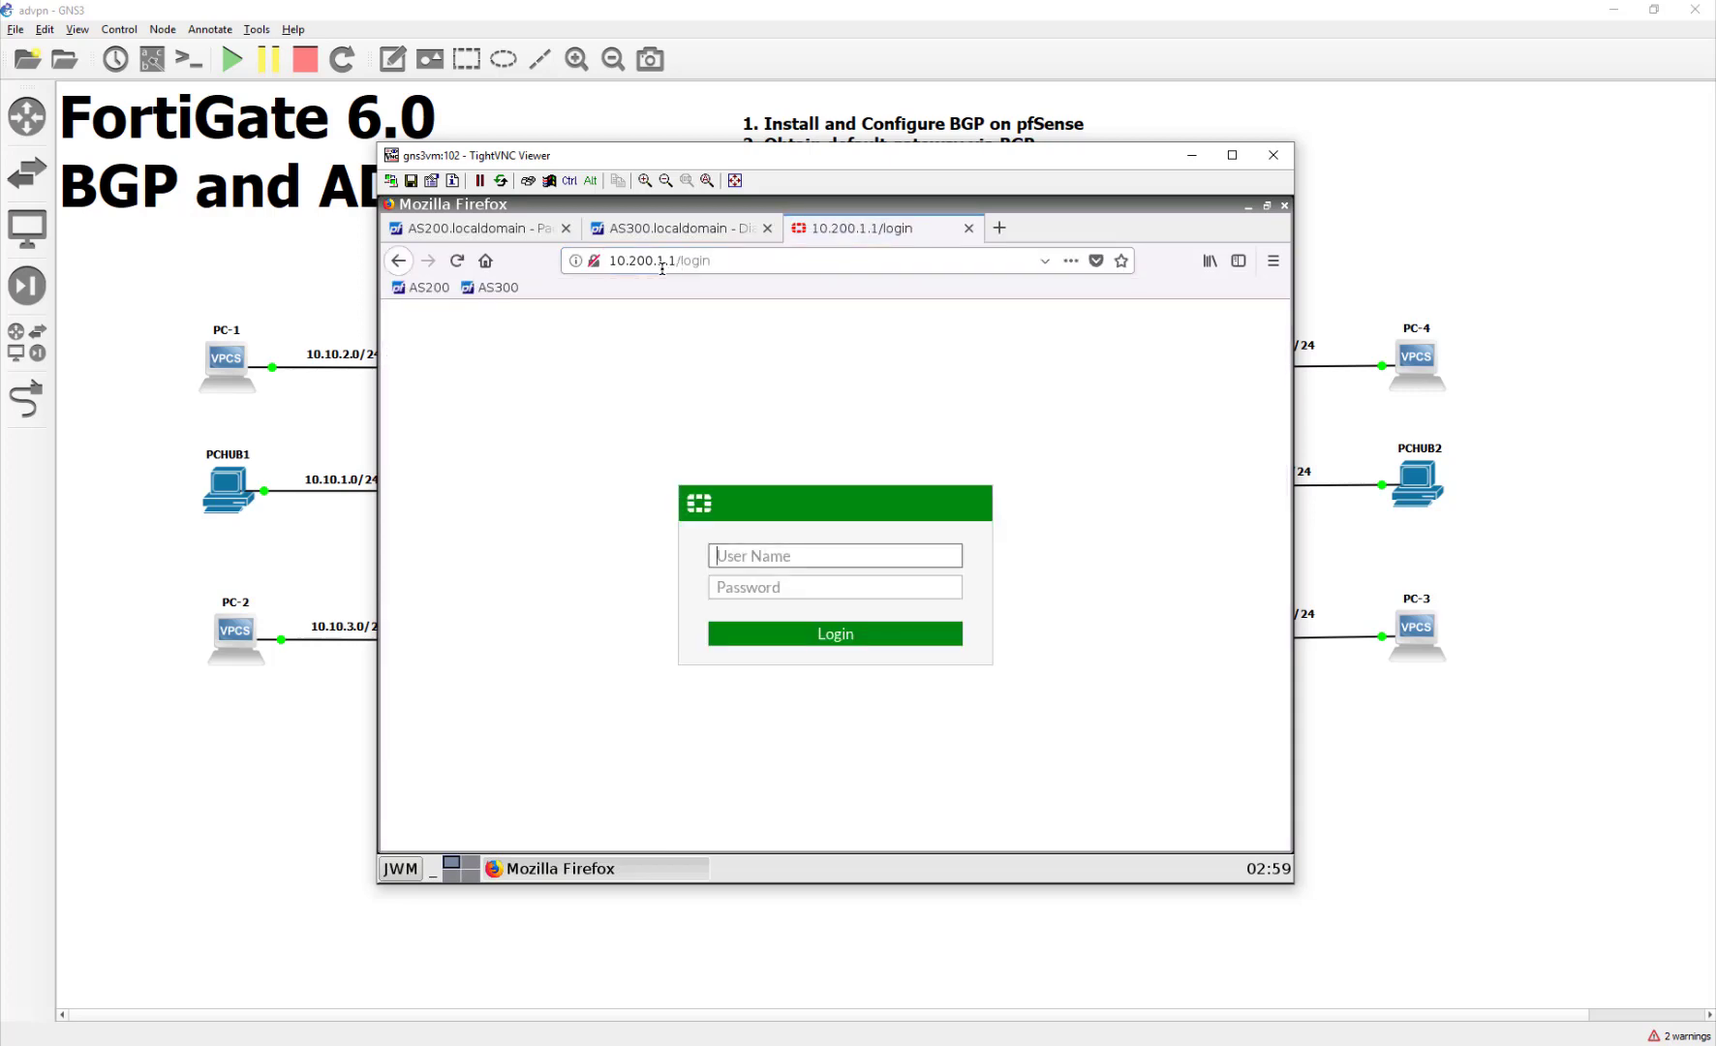
Step: Go back to the AS300 routing table tab, then bring the GNS3 topology forward
left_click(680, 229)
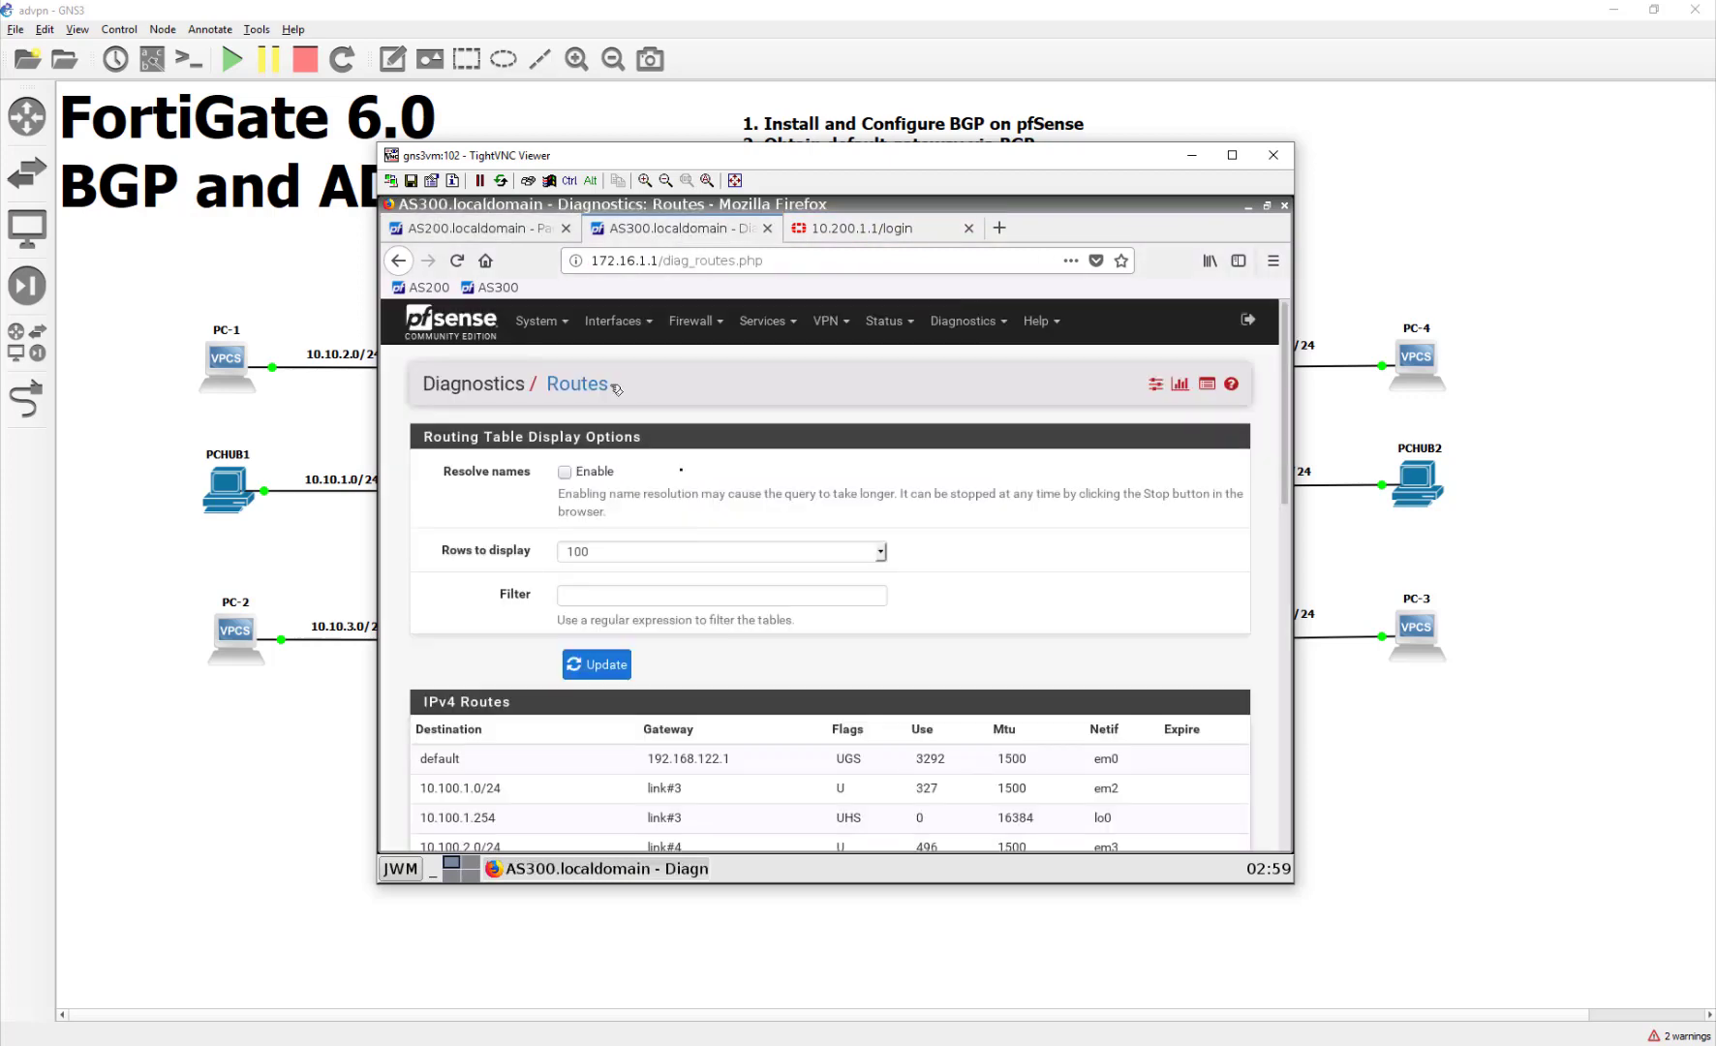
scroll(664, 458, "down", 15)
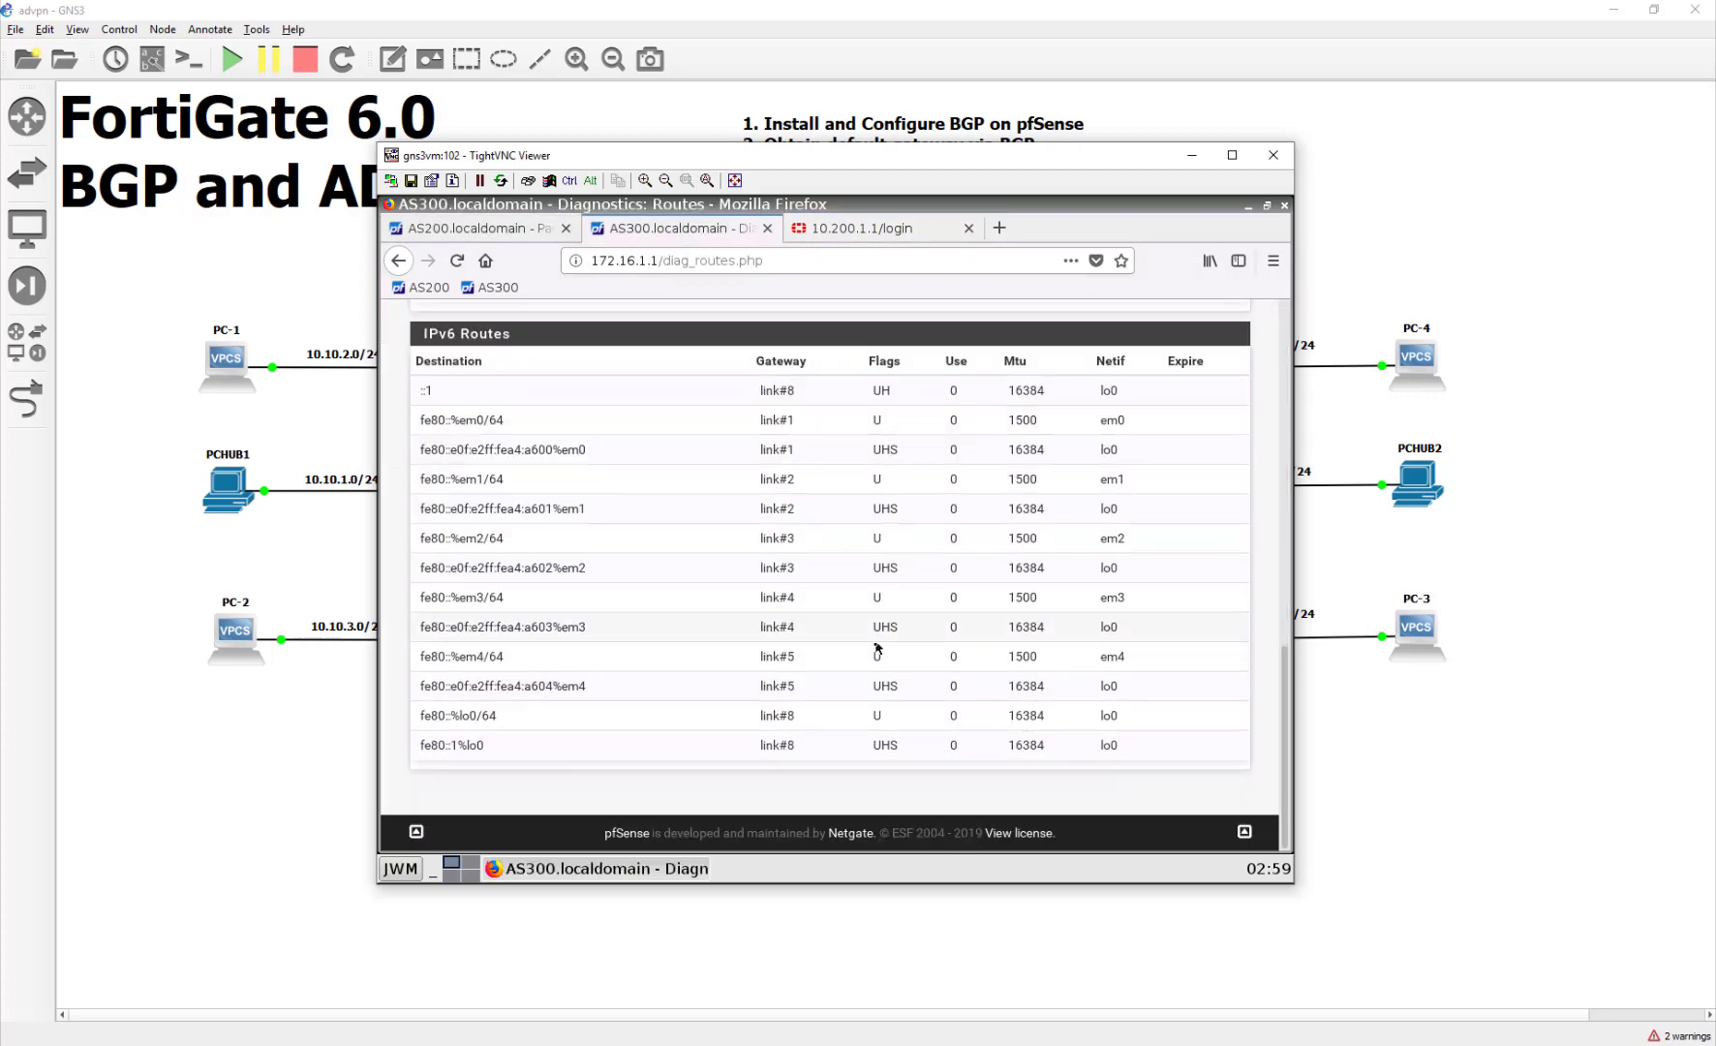
scroll(876, 648, "up", 15)
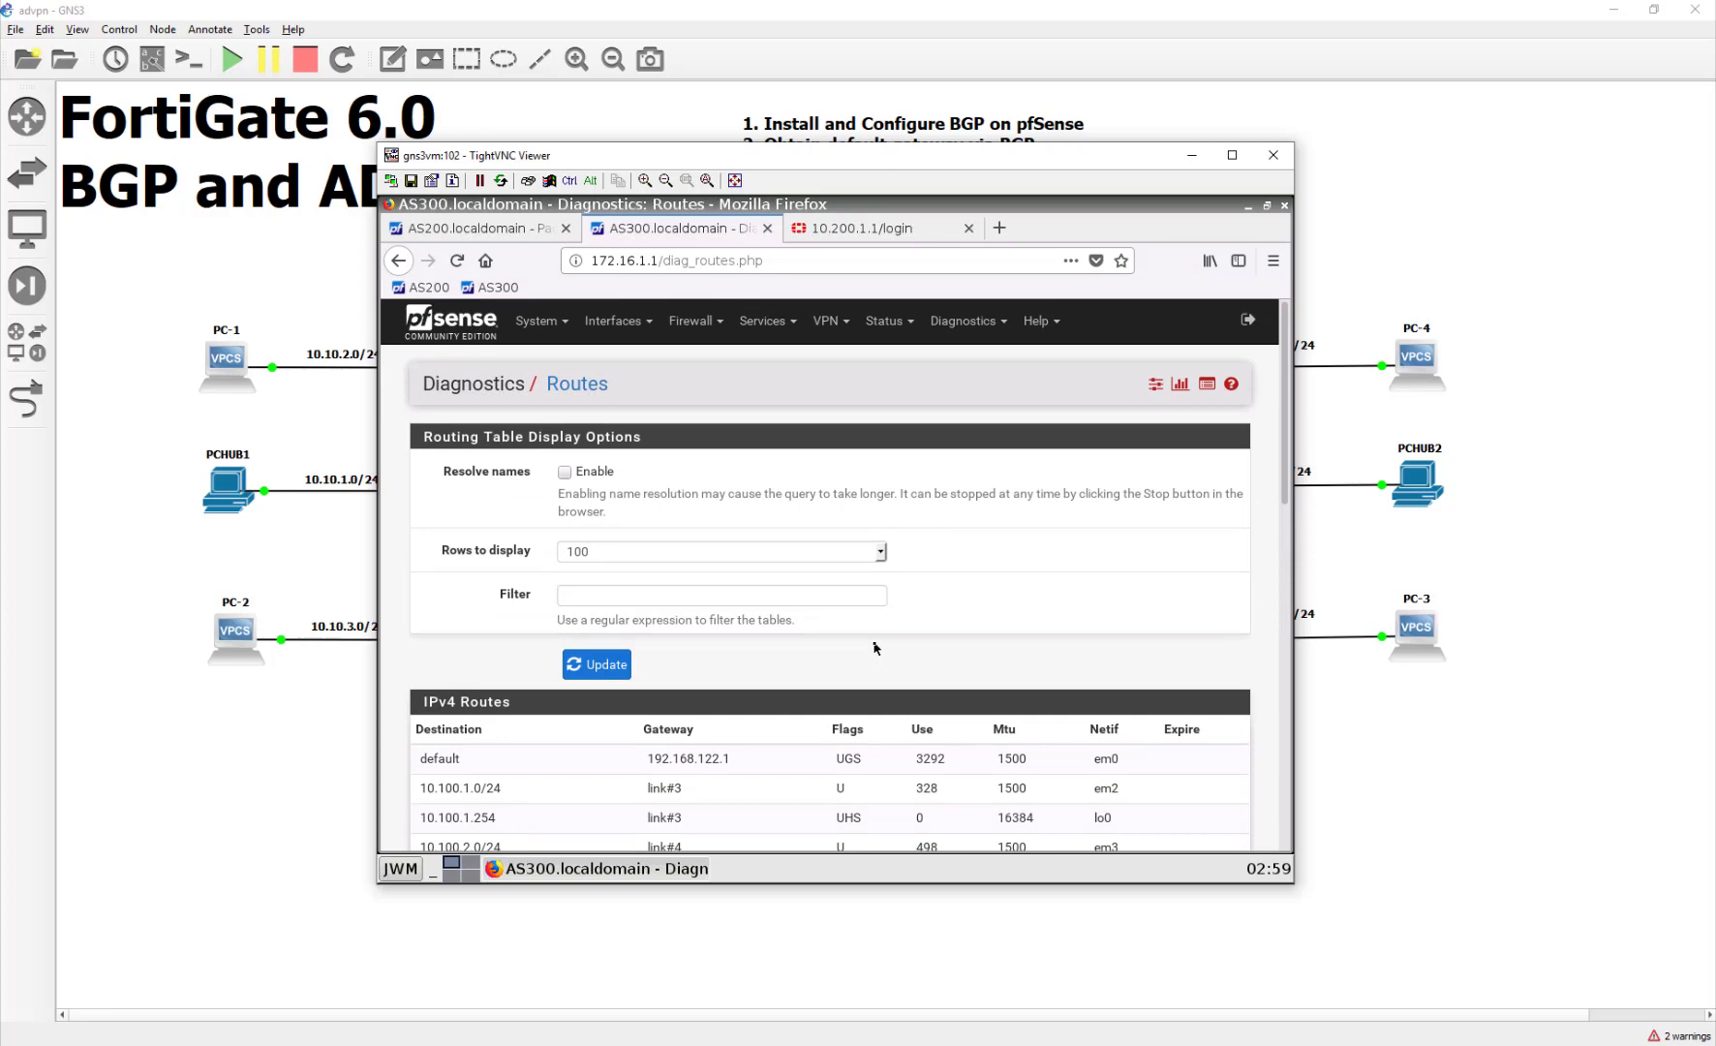
scroll(891, 644, "down", 3)
left_click(1304, 707)
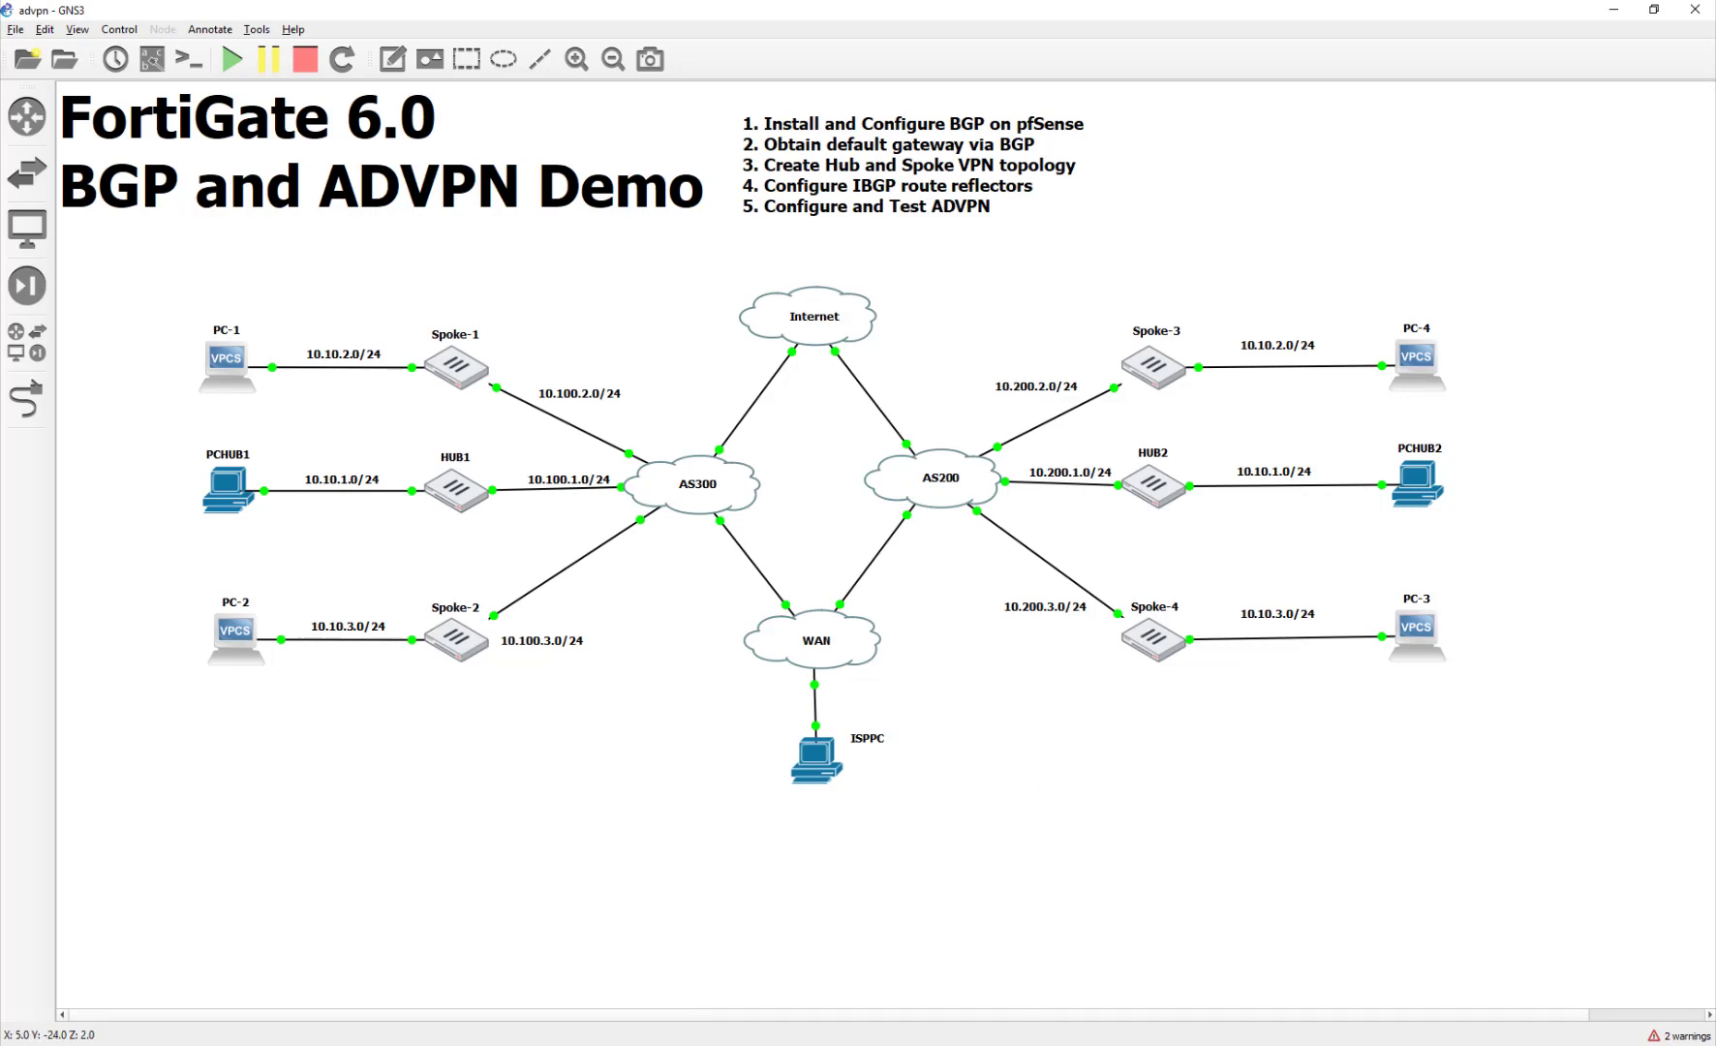
Step: On AS200, open OpenBGPD Status to confirm peer AS300 is up with 1 prefix received
left_click(492, 232)
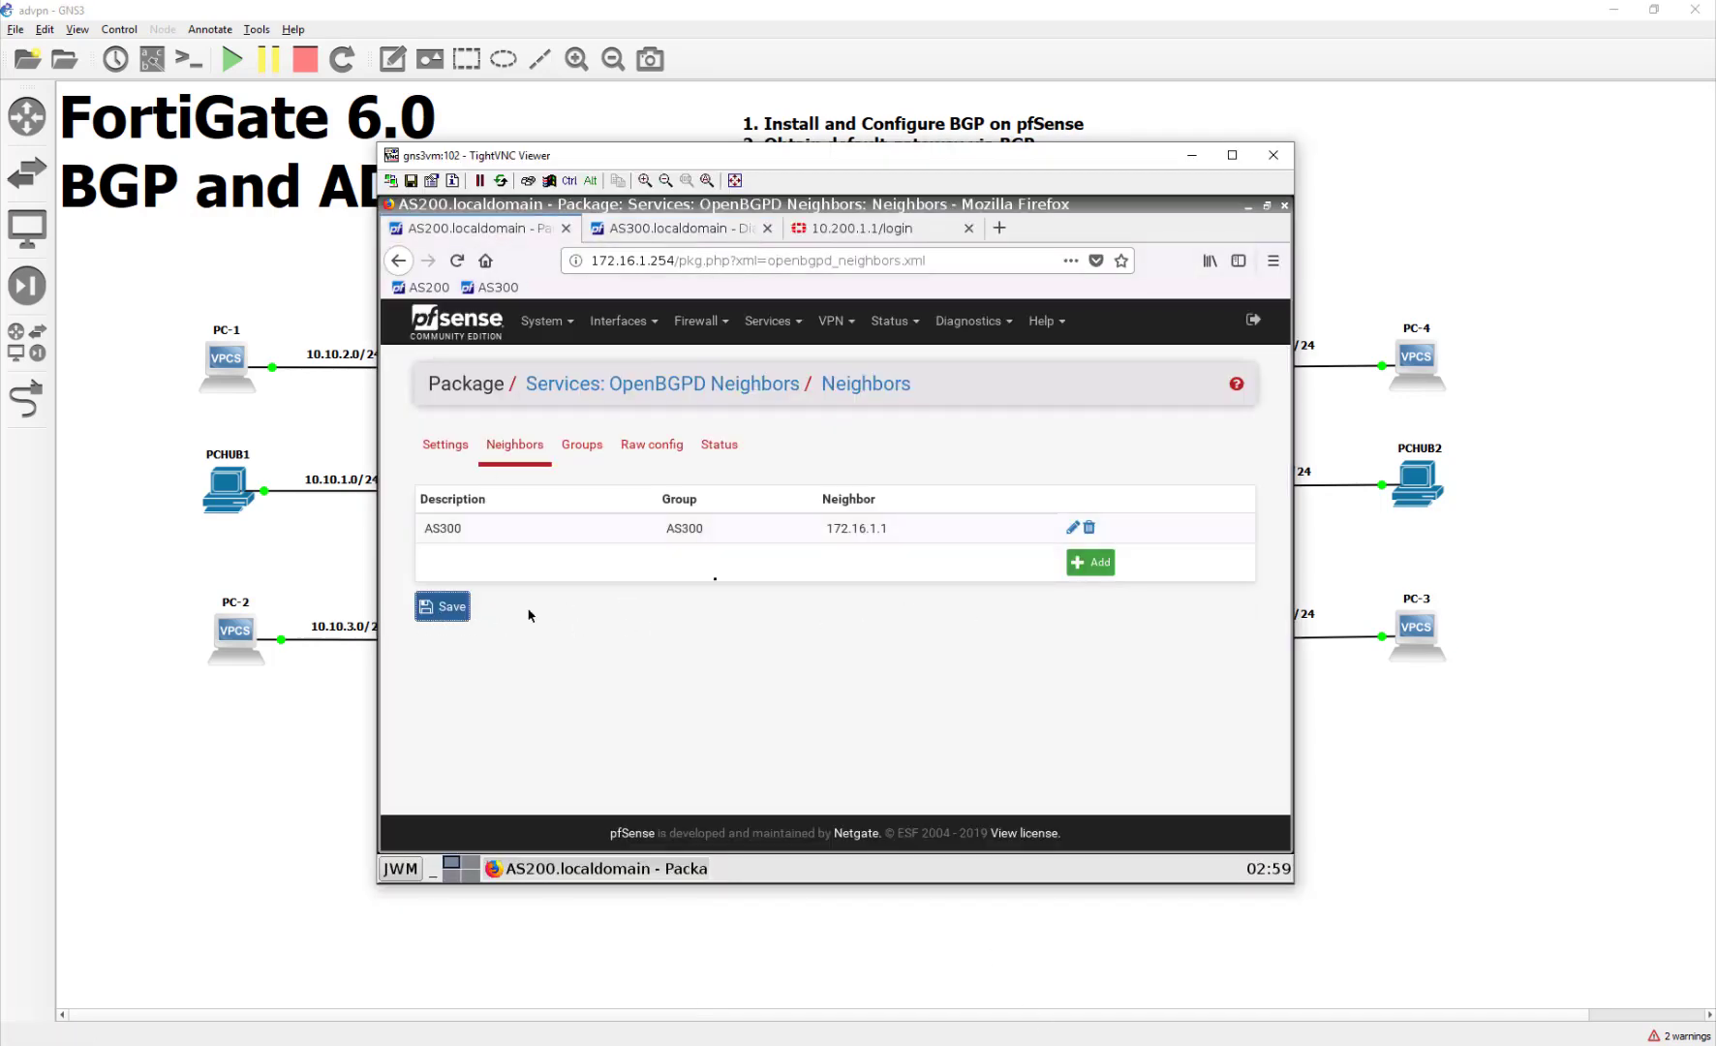
left_click(719, 443)
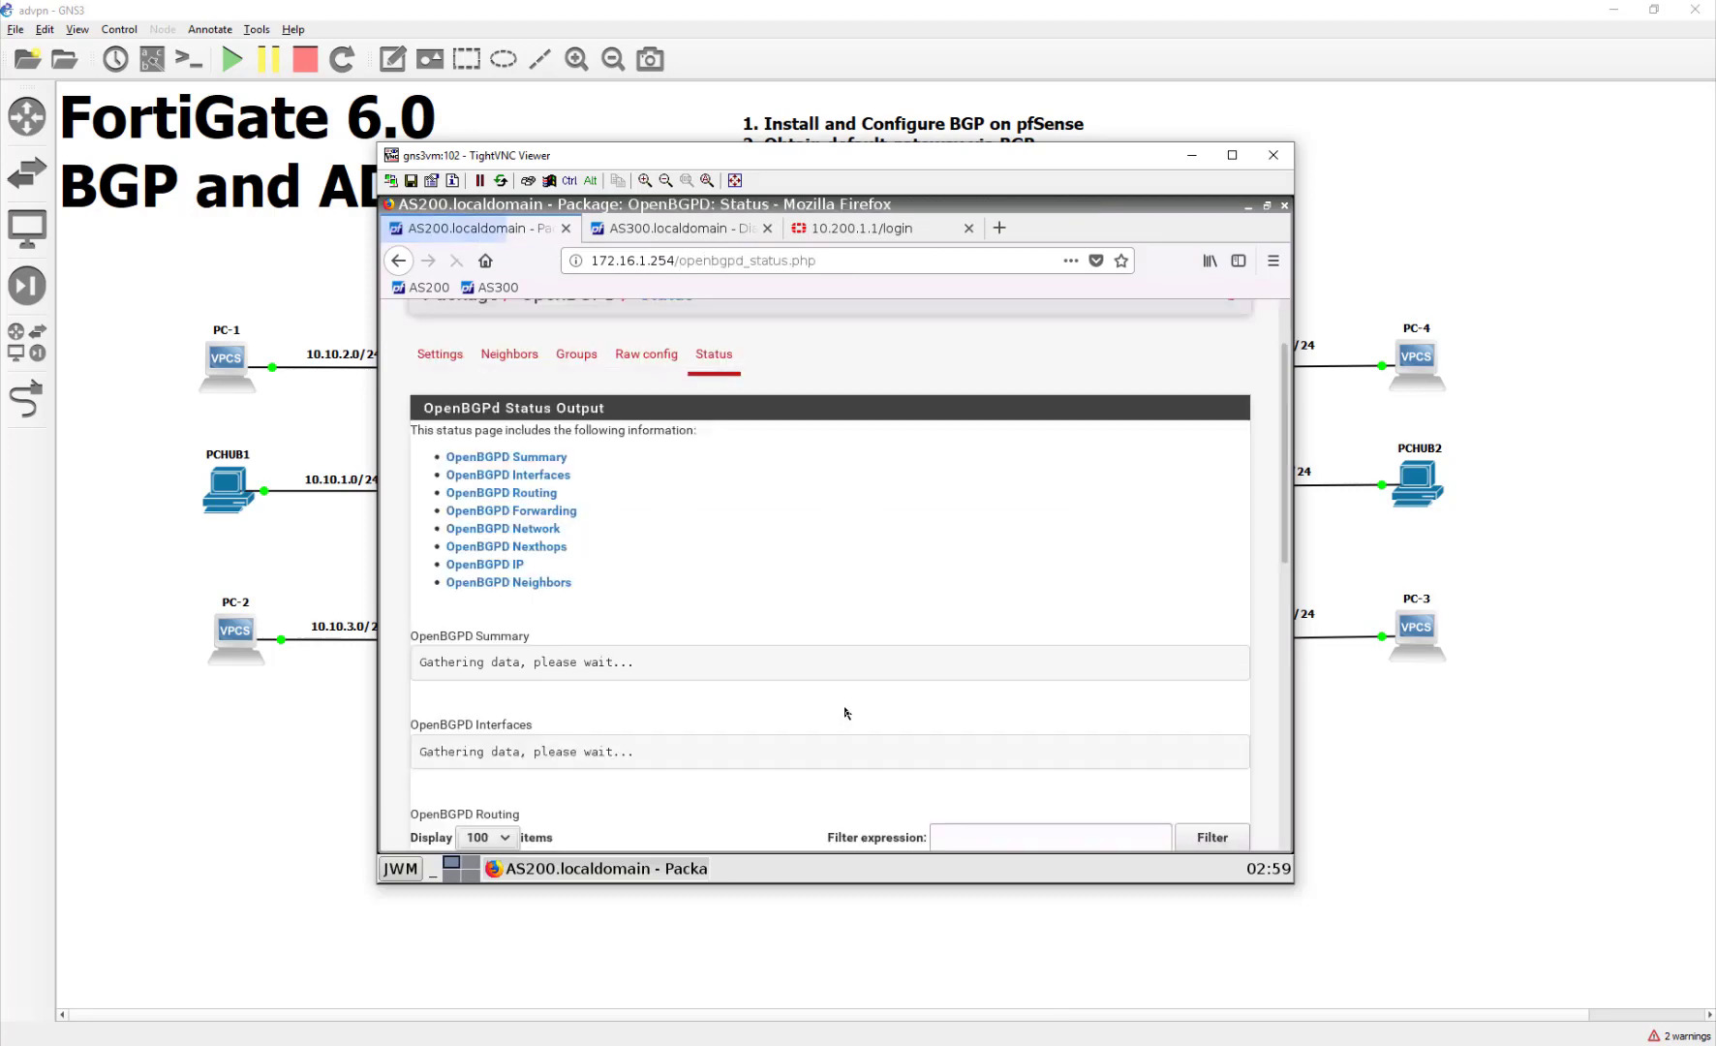
scroll(852, 728, "down", 2)
scroll(851, 730, "up", 2)
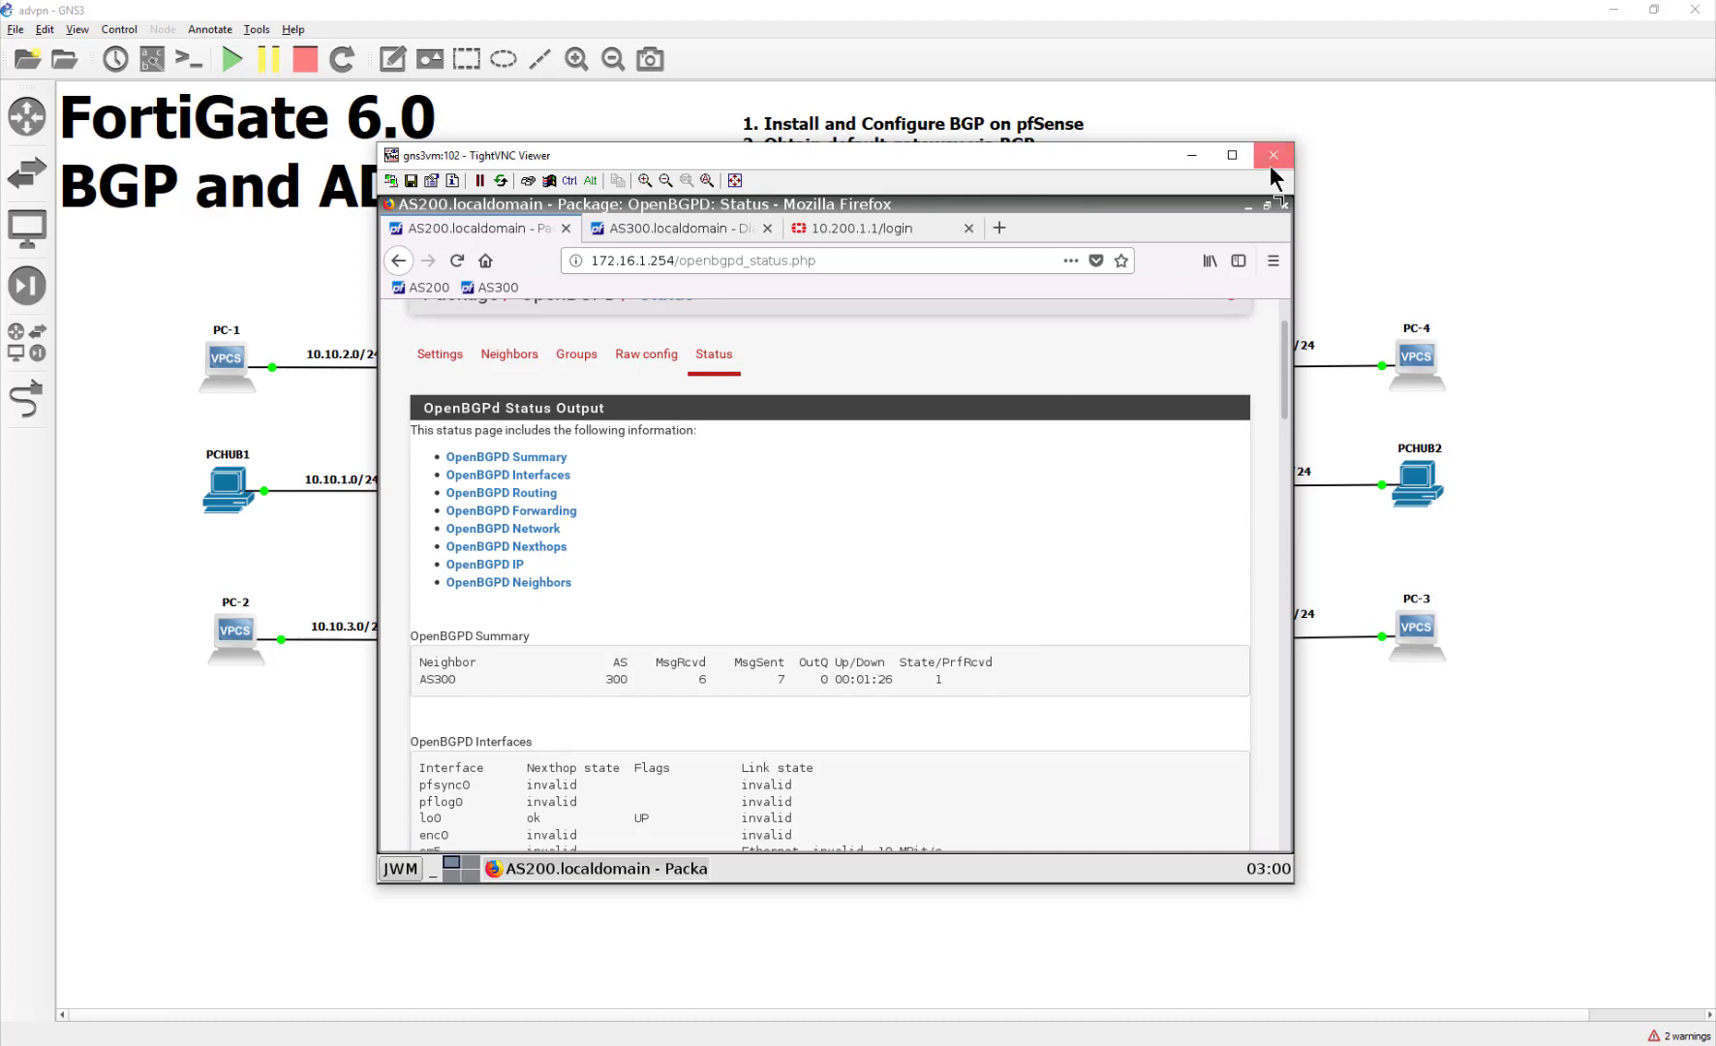
Step: Close the TightVNC Viewer window to reveal the GNS3 advpn topology
left_click(1274, 157)
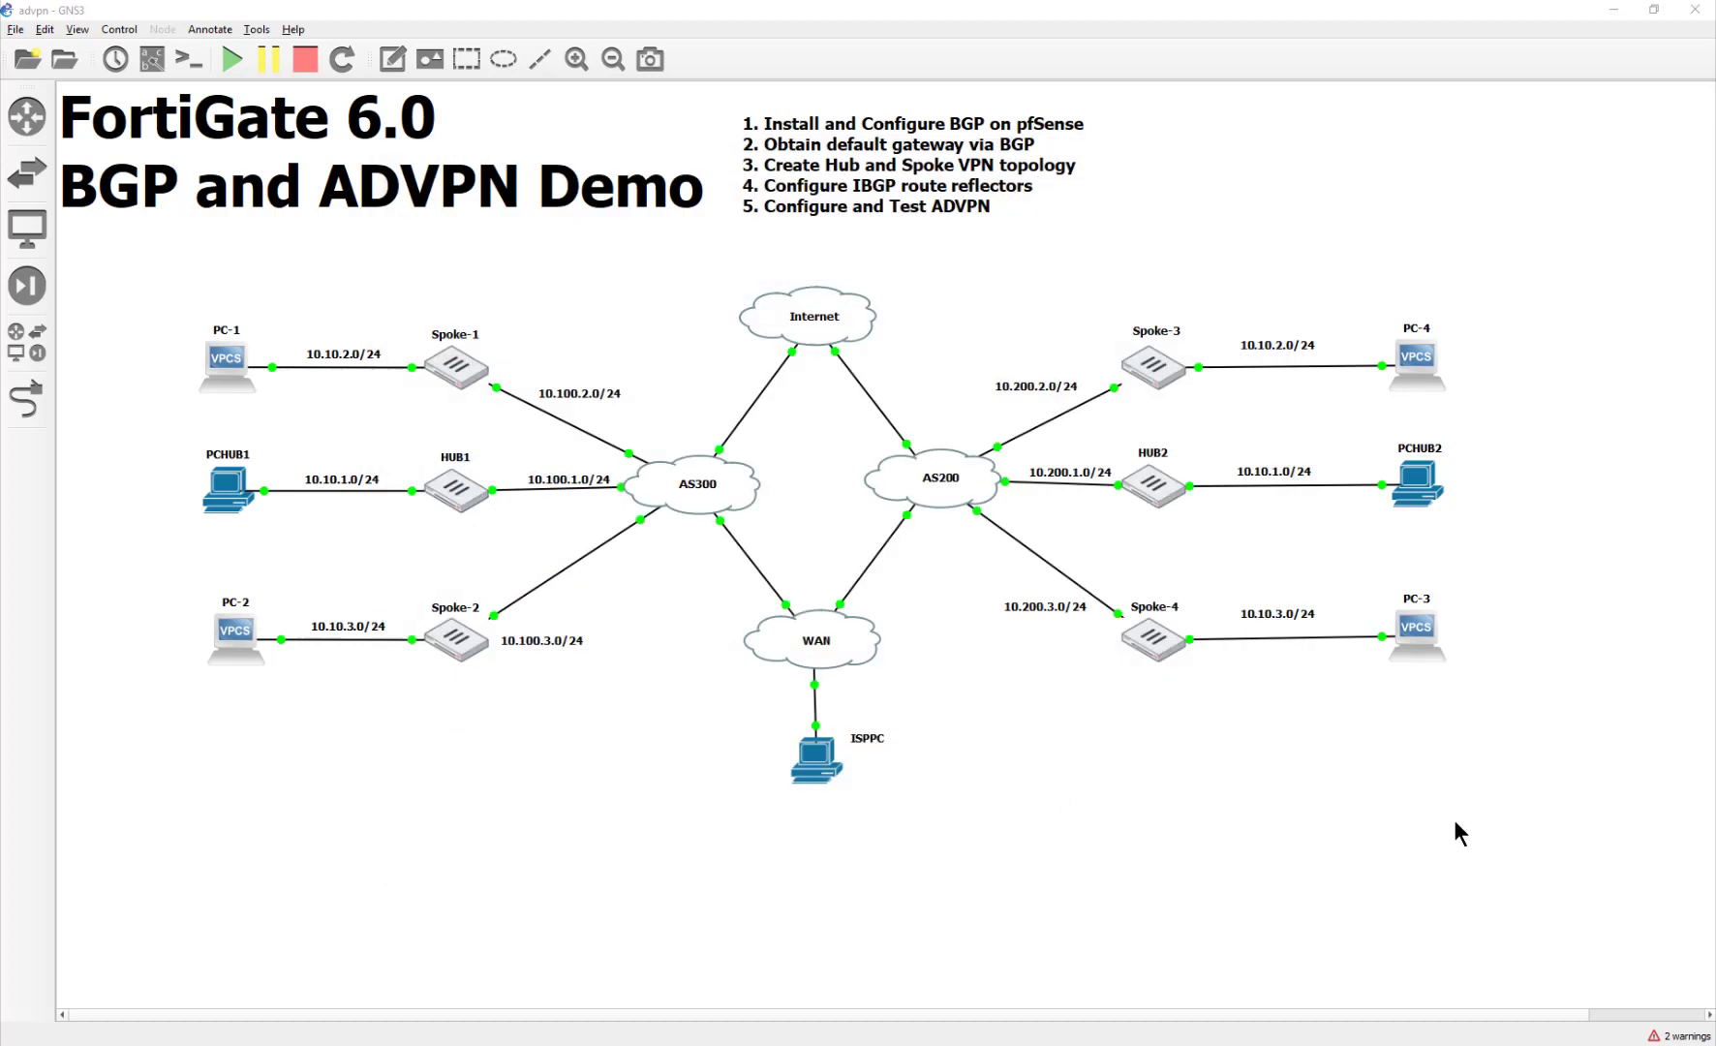